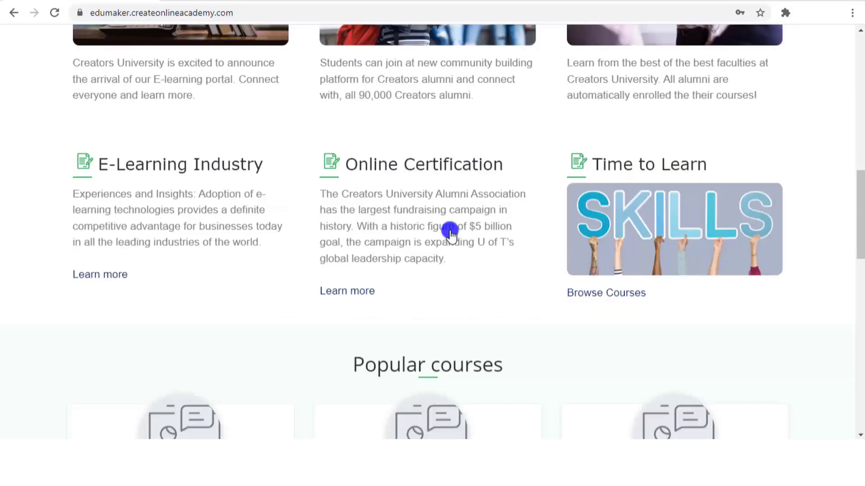
Step: Sign in to the edumaker academy site with the prefilled admin e-mail and password
scroll(448, 231, "up", 10)
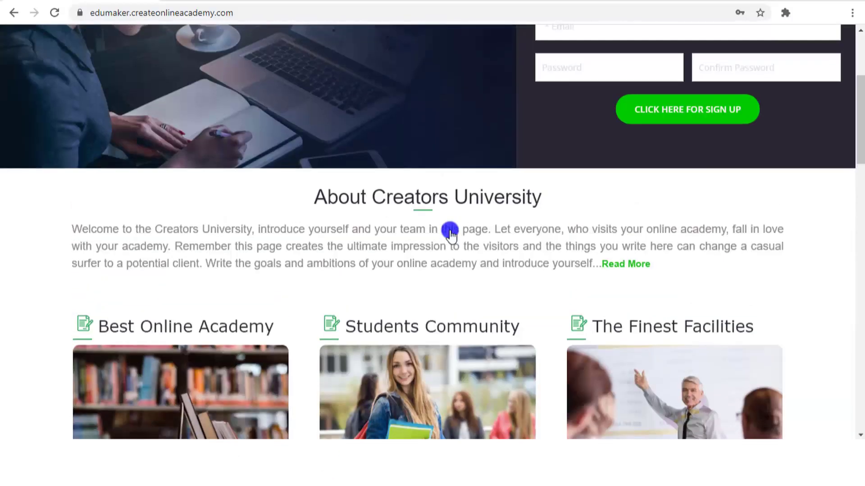
scroll(450, 231, "up", 2)
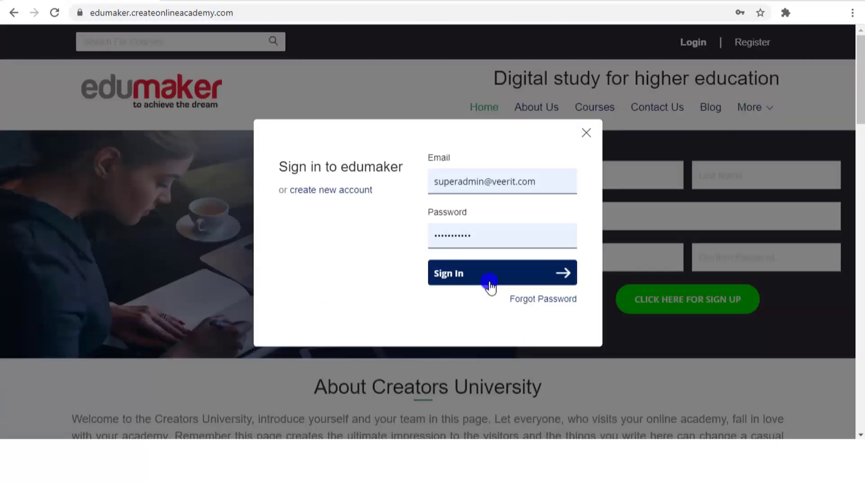
left_click(490, 284)
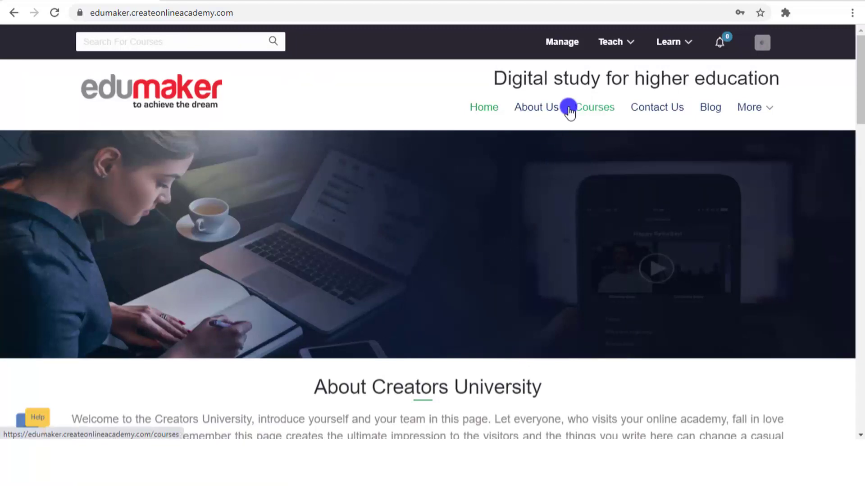
Step: Open the academy's management dashboard and go to the page for customizing the academy
left_click(558, 44)
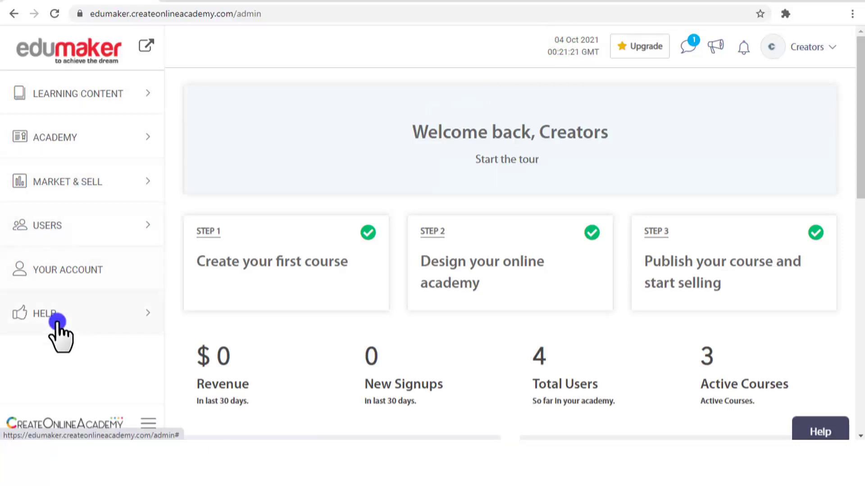
left_click(75, 137)
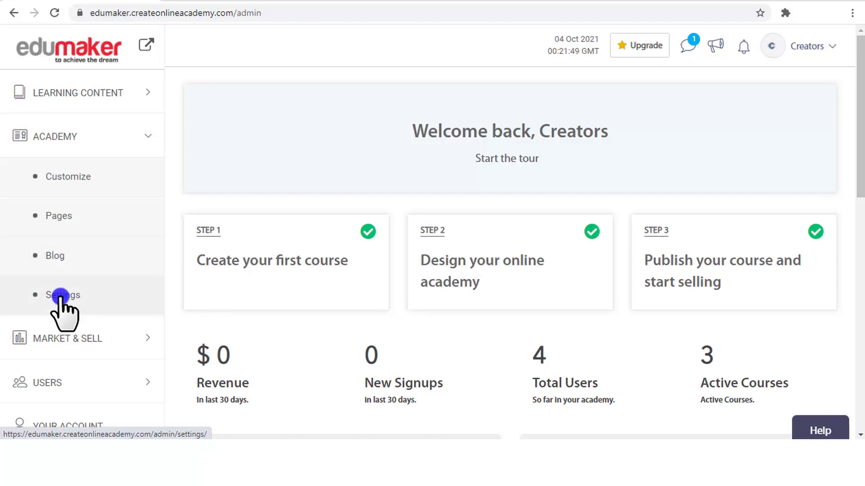
left_click(66, 178)
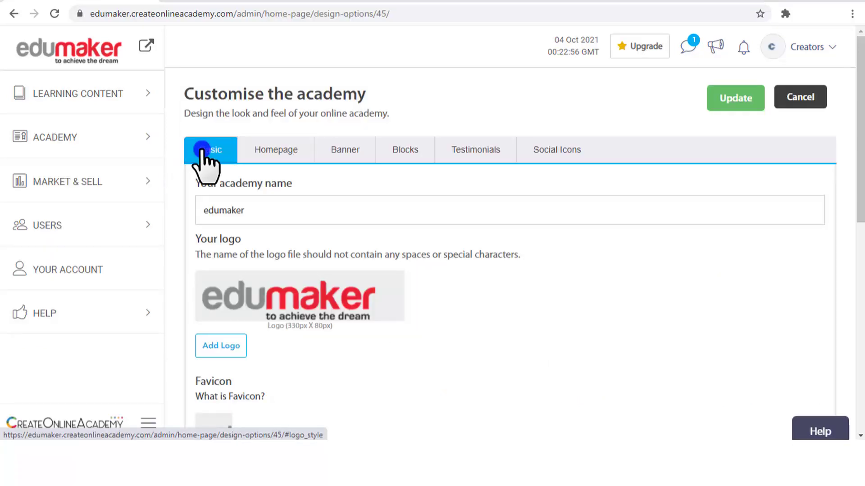
Step: Look through the Homepage, Banner, Blocks, Testimonials and Social Icons settings, and return to the Basic settings
left_click(269, 144)
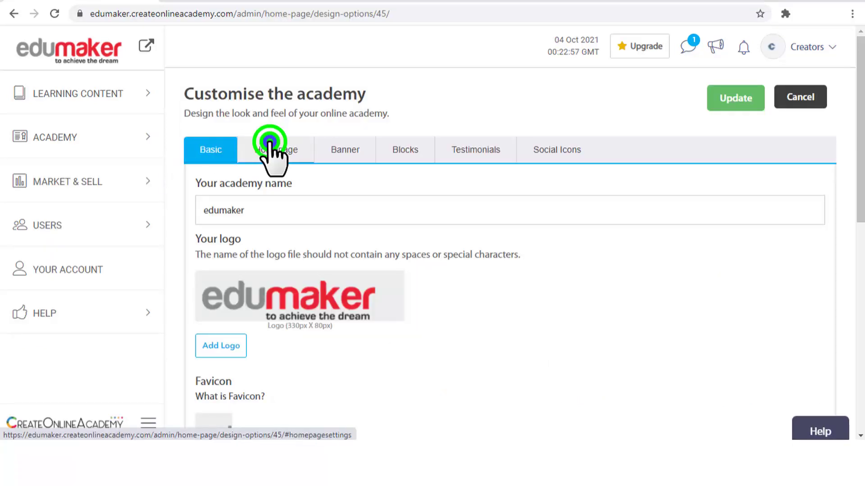
left_click(334, 149)
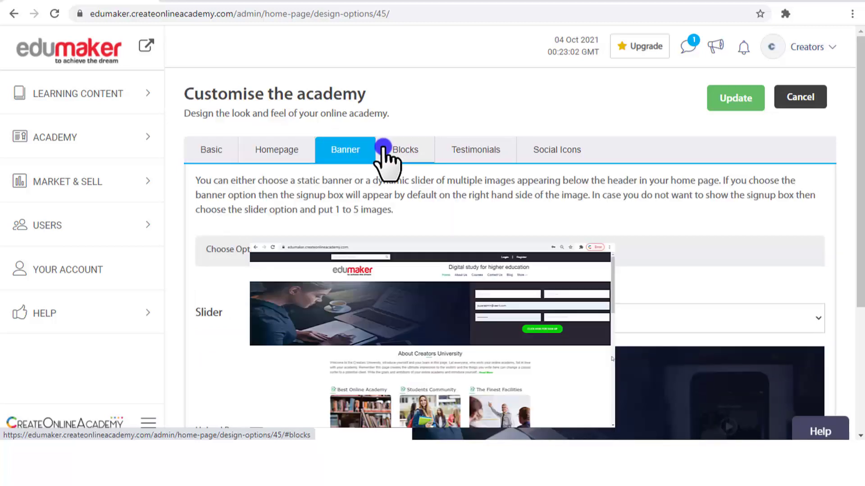
left_click(410, 148)
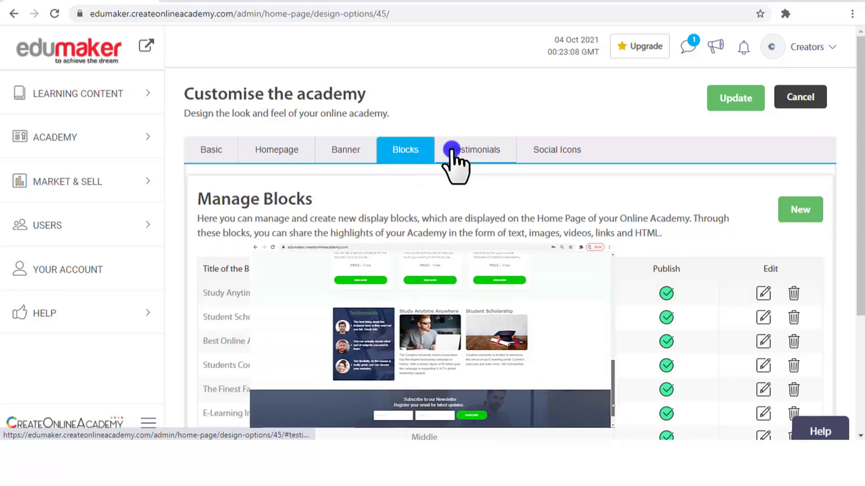
left_click(468, 149)
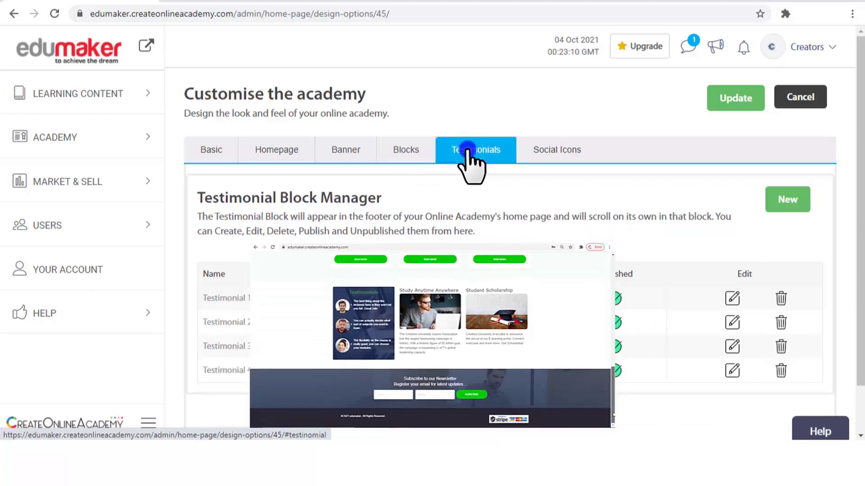
left_click(539, 149)
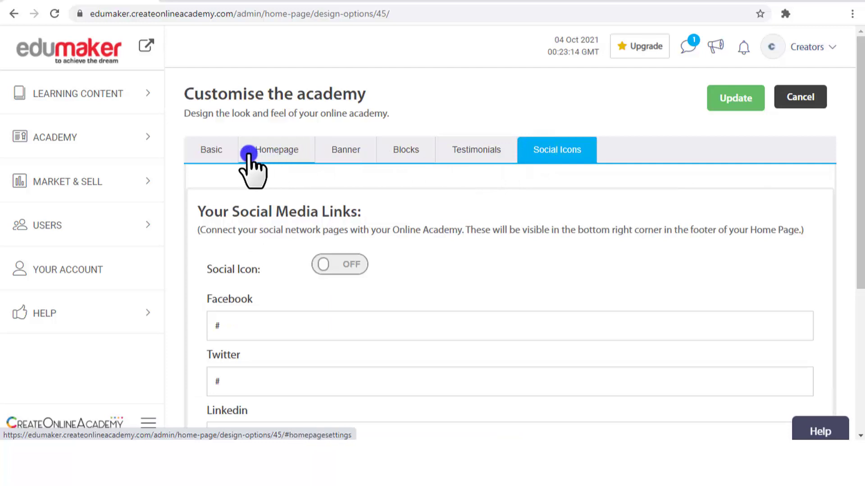
left_click(209, 147)
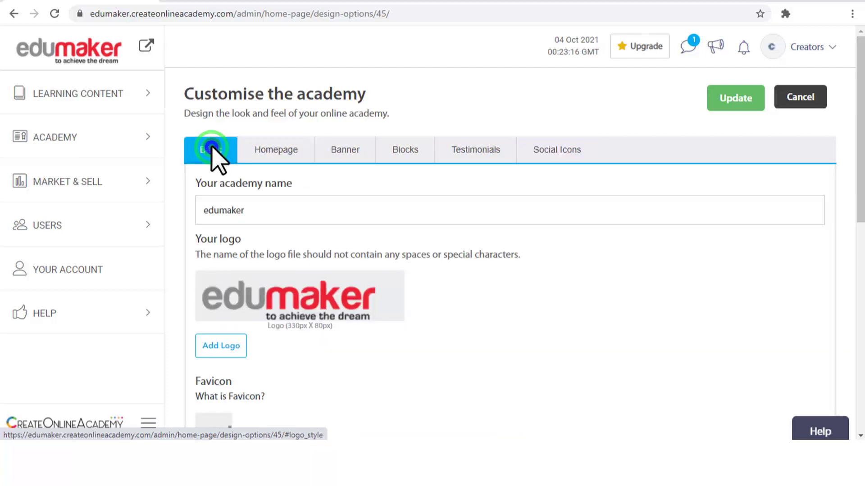
Step: Open the live academy site in a separate tab and compare its header logo with the logo in the Basic settings
scroll(290, 178, "down", 1)
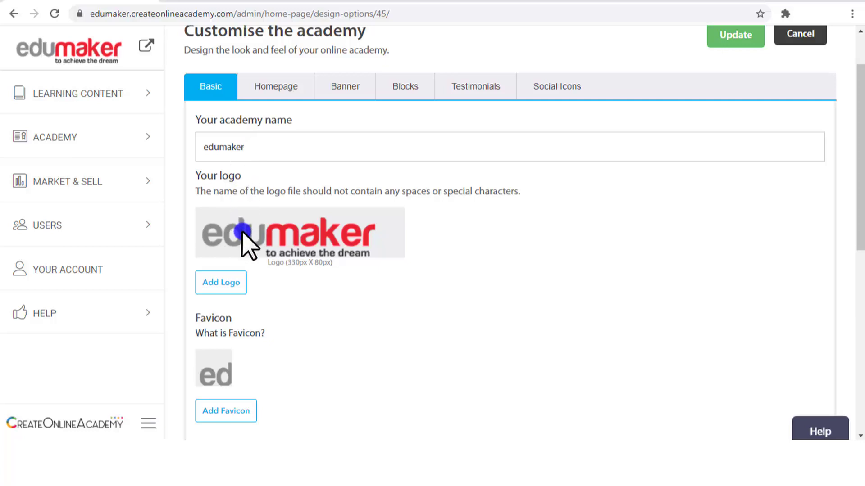
right_click(146, 45)
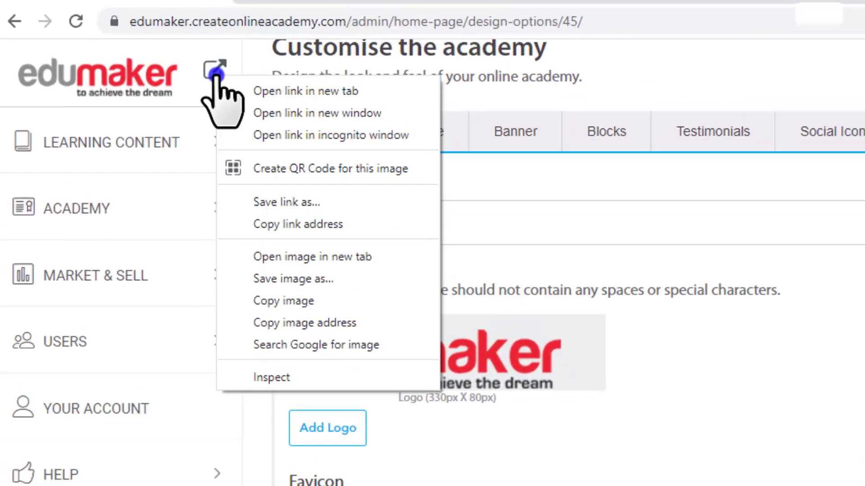
left_click(215, 72)
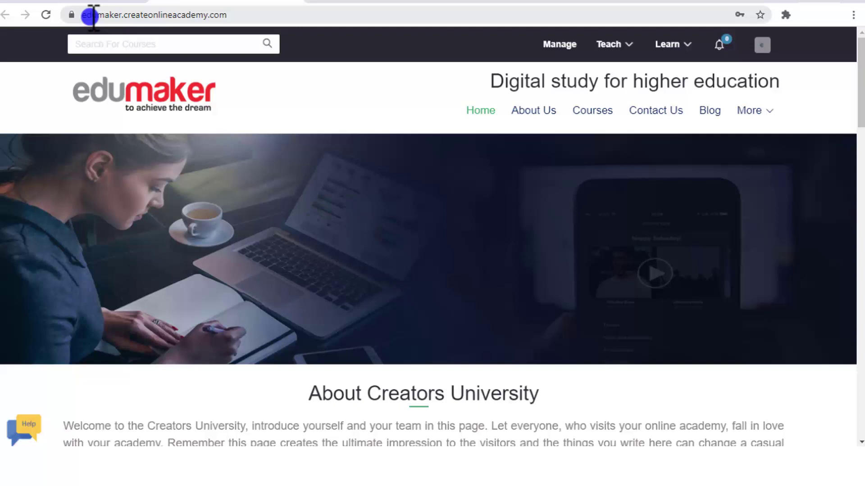
left_click(85, 2)
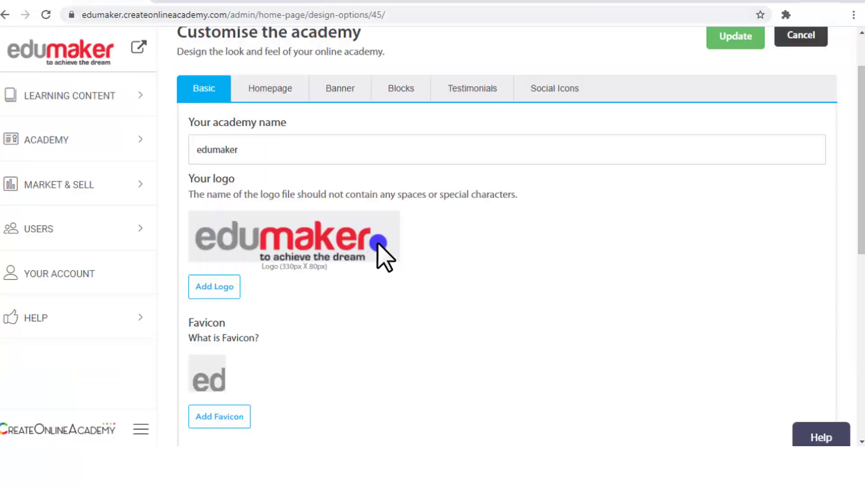
left_click(220, 2)
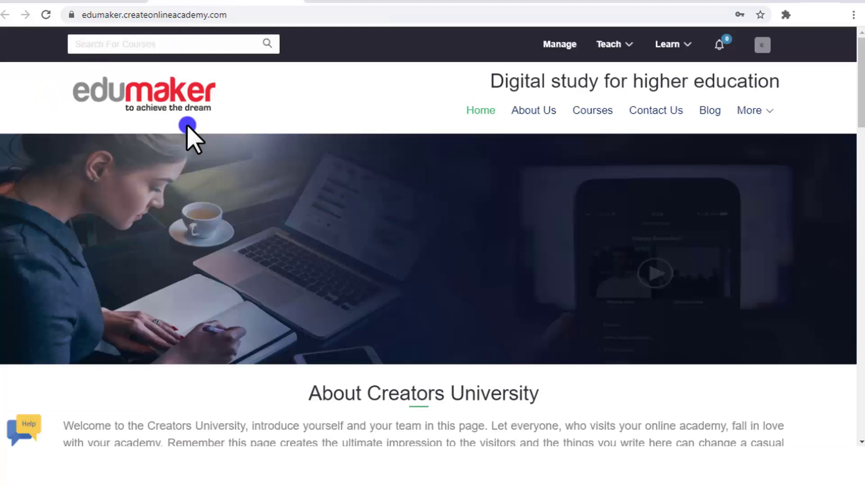
left_click(56, 2)
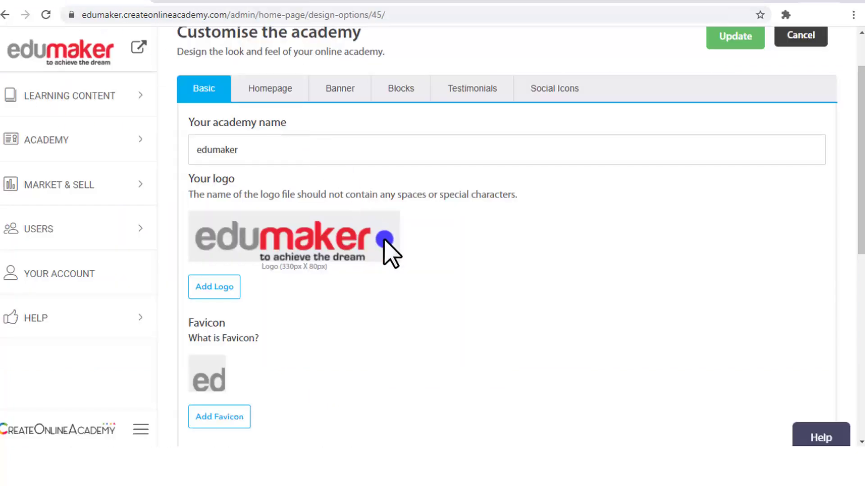
Step: Compare the tagline text in the Basic settings with the tagline in the live site's header
scroll(388, 245, "down", 3)
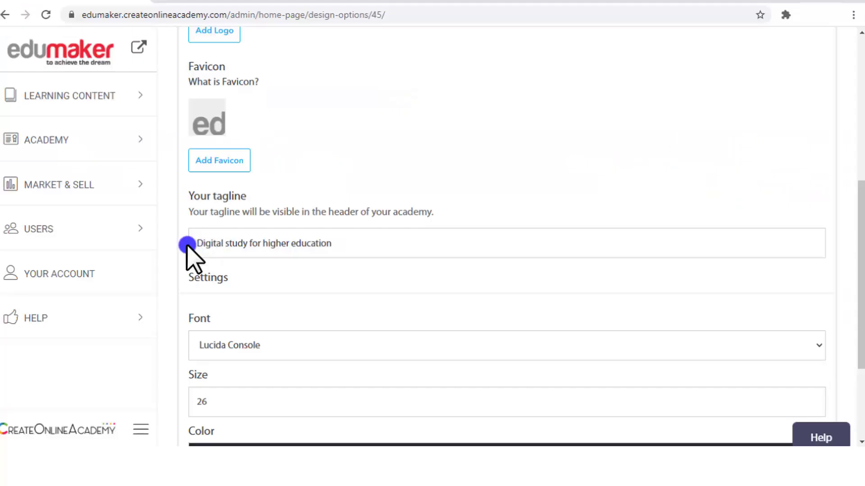
left_click_drag(198, 243, 334, 241)
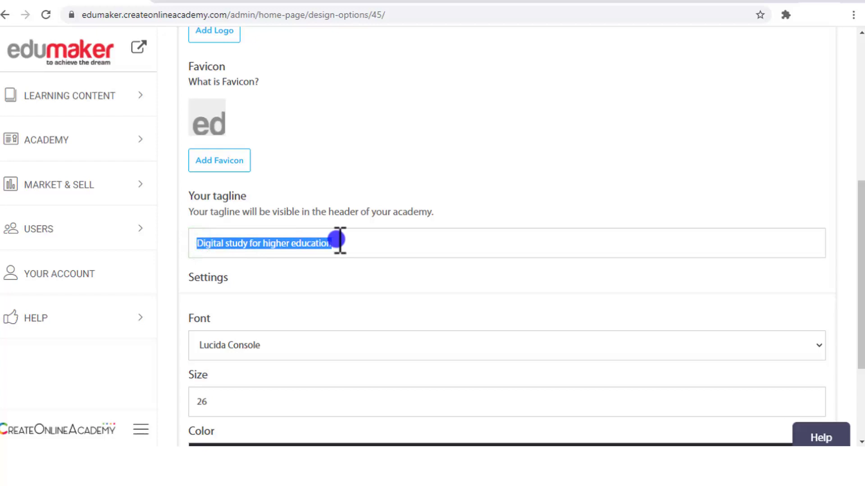
left_click(218, 5)
left_click_drag(486, 85, 792, 84)
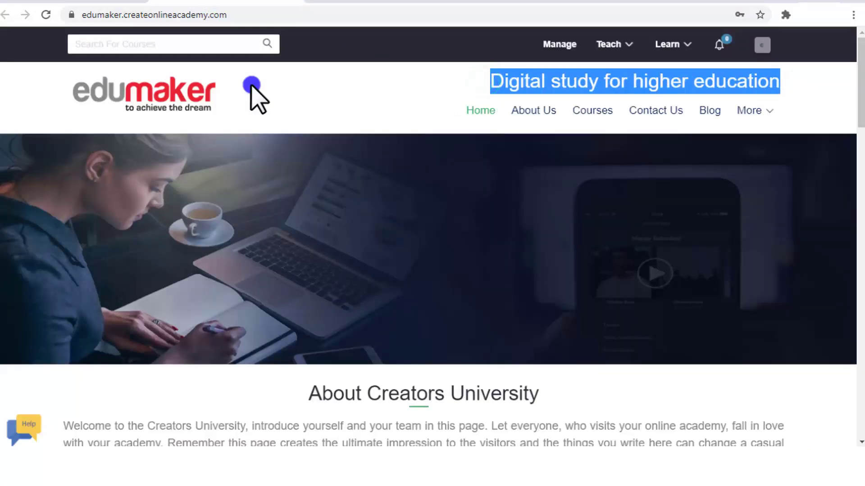
Step: Review the tagline's font, size and color and the theme color in the Basic settings, and check the live site
left_click(70, 5)
scroll(225, 310, "down", 3)
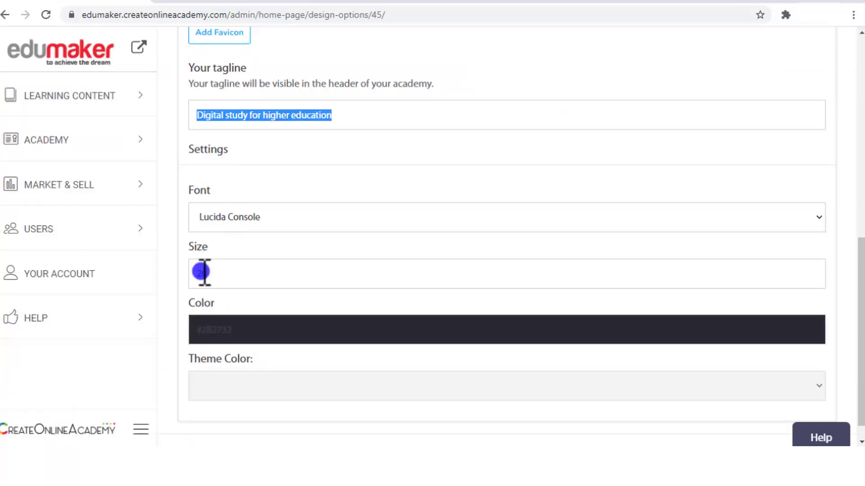
scroll(203, 272, "down", 1)
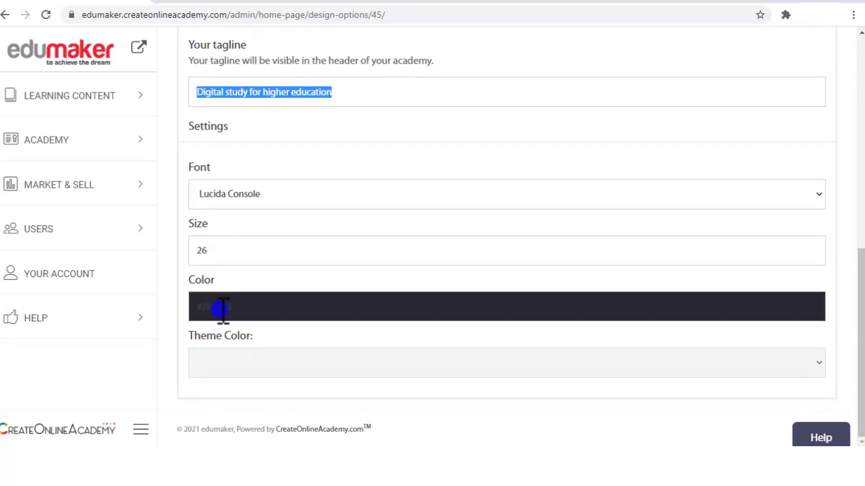
left_click(238, 4)
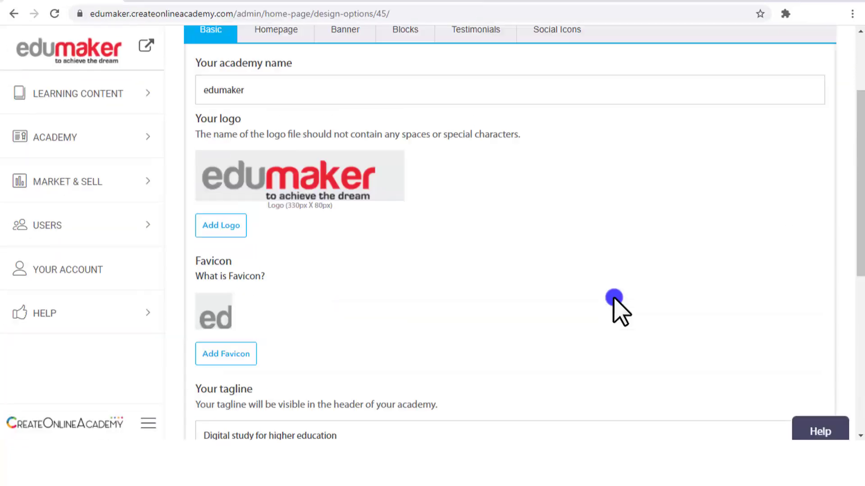
Step: Open the Homepage settings, view the About info block's display options and check that block on the live home page
scroll(617, 310, "up", 3)
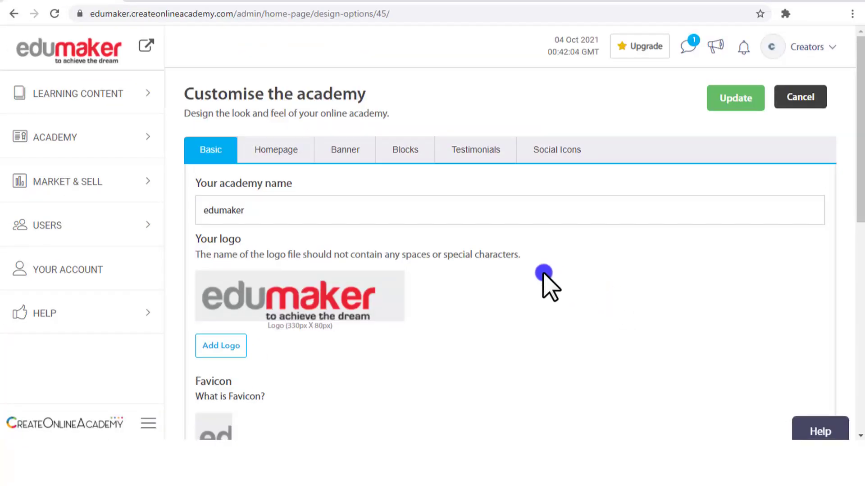
left_click(270, 153)
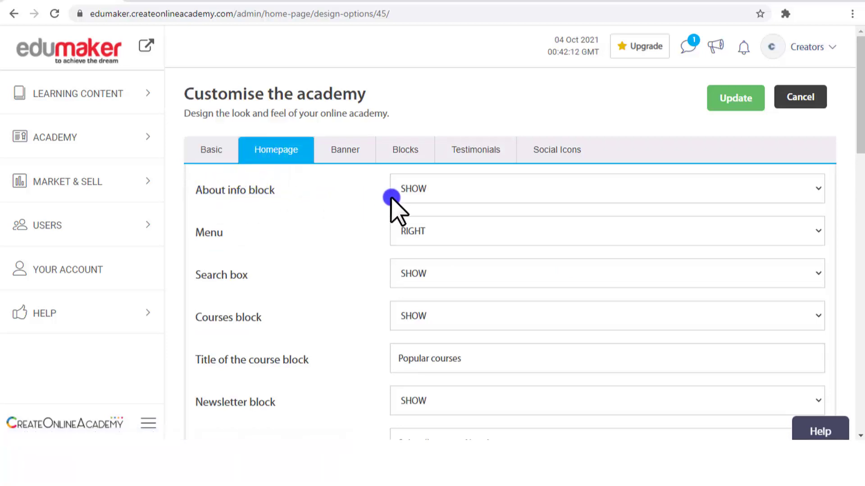
left_click(418, 191)
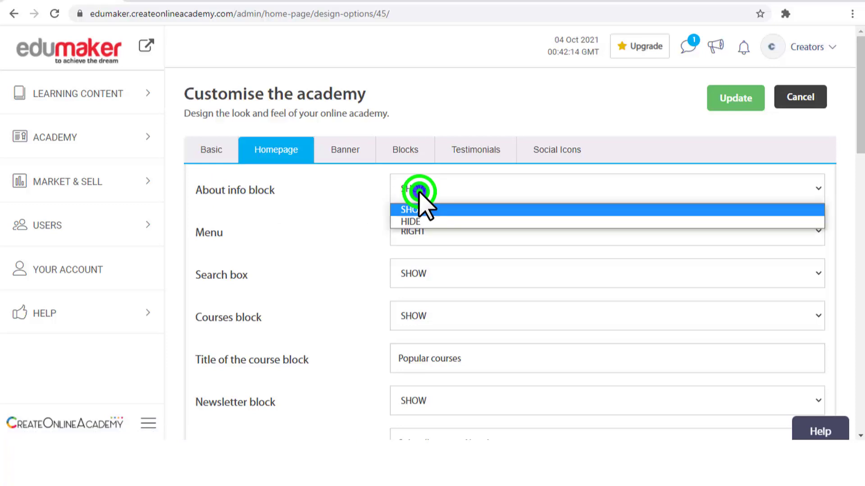
left_click(419, 194)
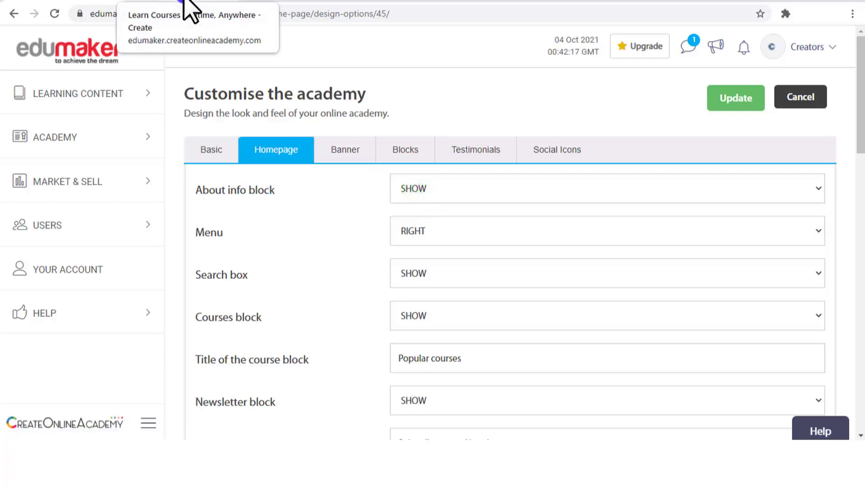
left_click(185, 4)
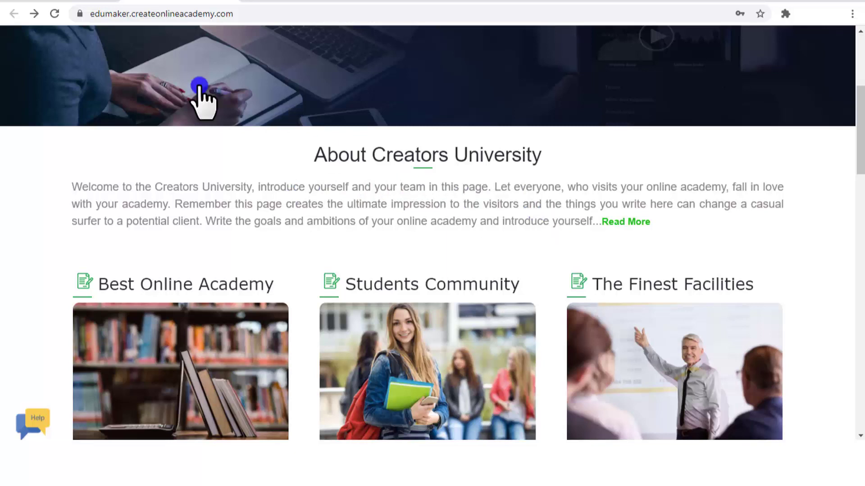
left_click(72, 3)
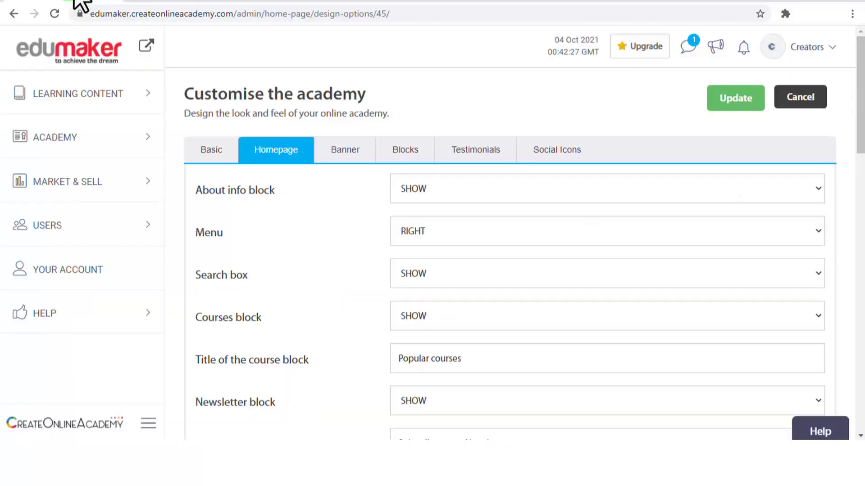
Step: Examine the content blocks, popular courses and testimonials on the live academy home page
left_click(187, 3)
scroll(199, 252, "down", 3)
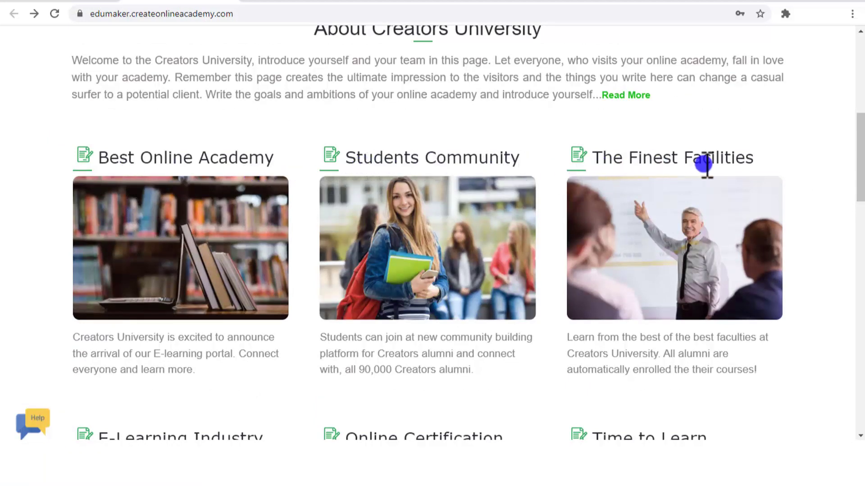
scroll(662, 245, "down", 3)
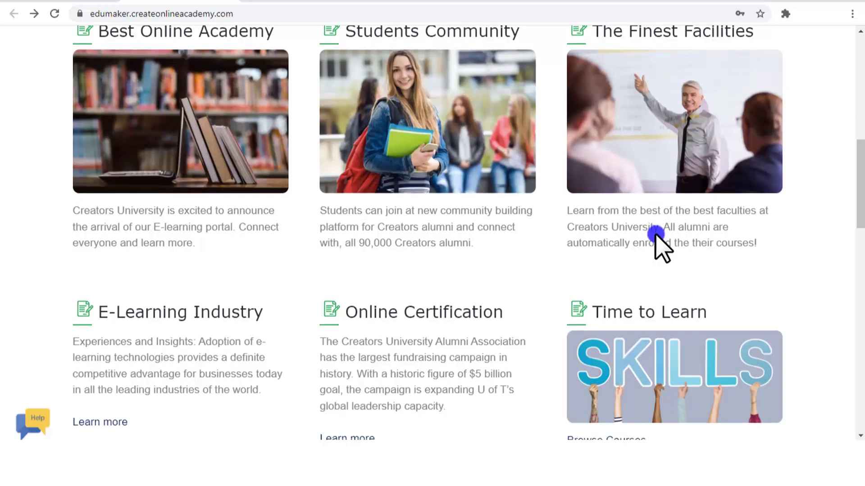
scroll(662, 246, "down", 4)
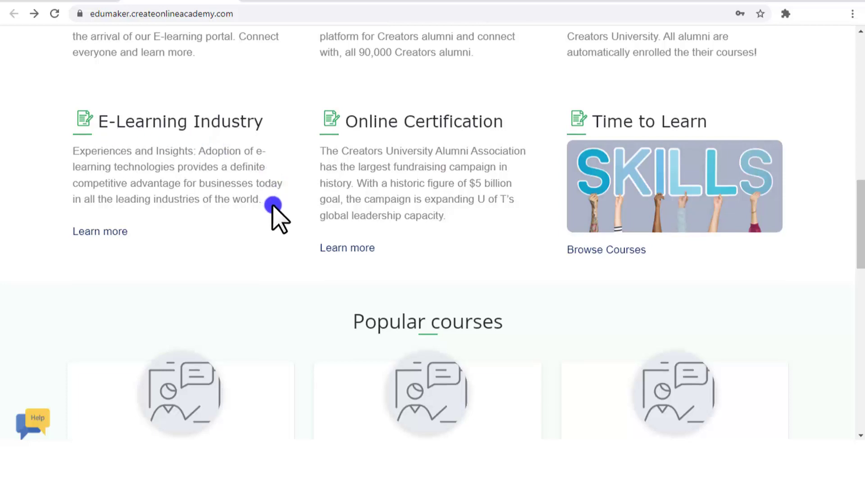
scroll(276, 216, "down", 15)
scroll(376, 207, "up", 5)
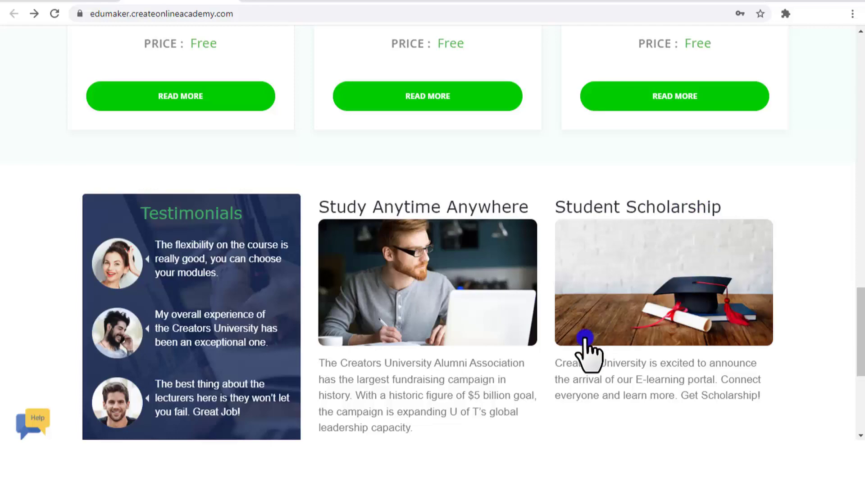
scroll(585, 347, "up", 20)
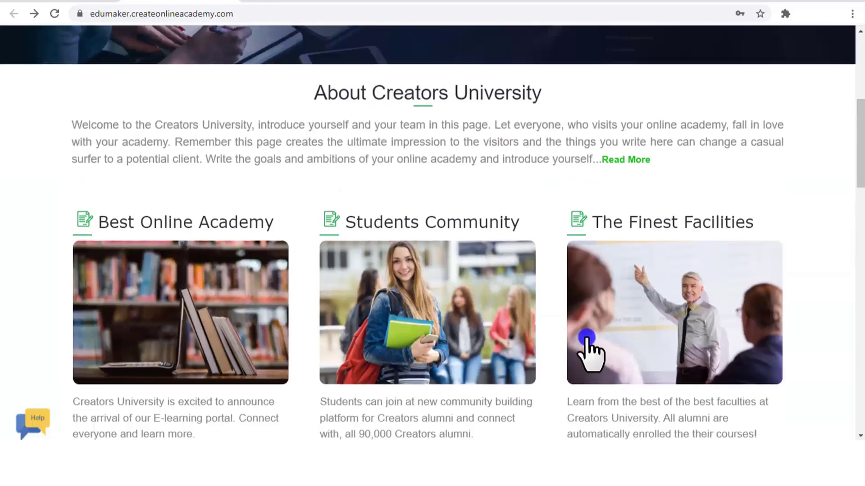
Step: Open the academy's Blocks settings and examine the list of home page blocks with their locations and publish states
scroll(586, 347, "up", 5)
left_click(58, 3)
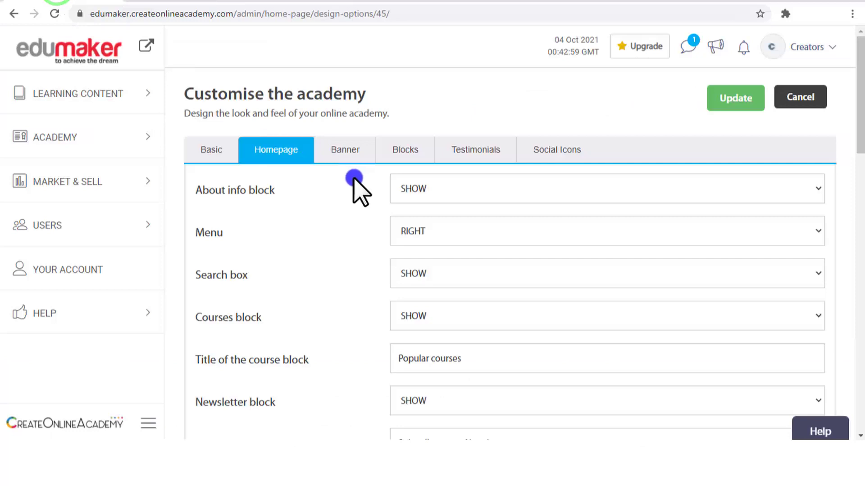
left_click(407, 156)
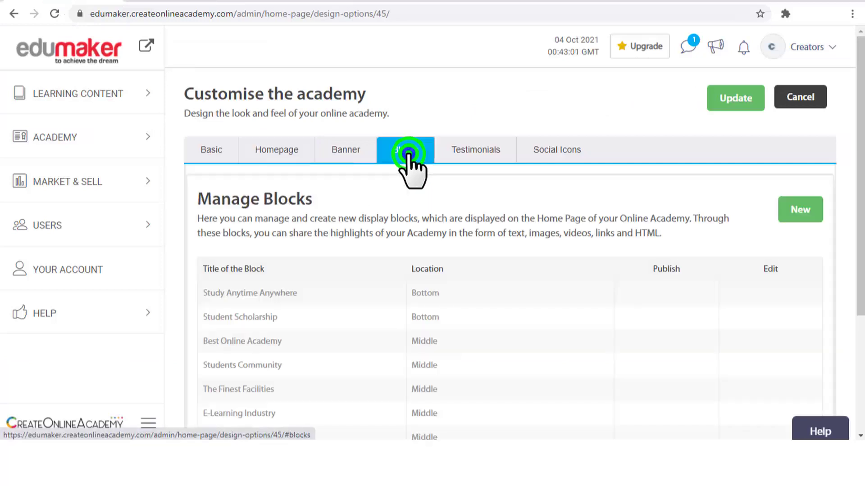
scroll(403, 214, "down", 3)
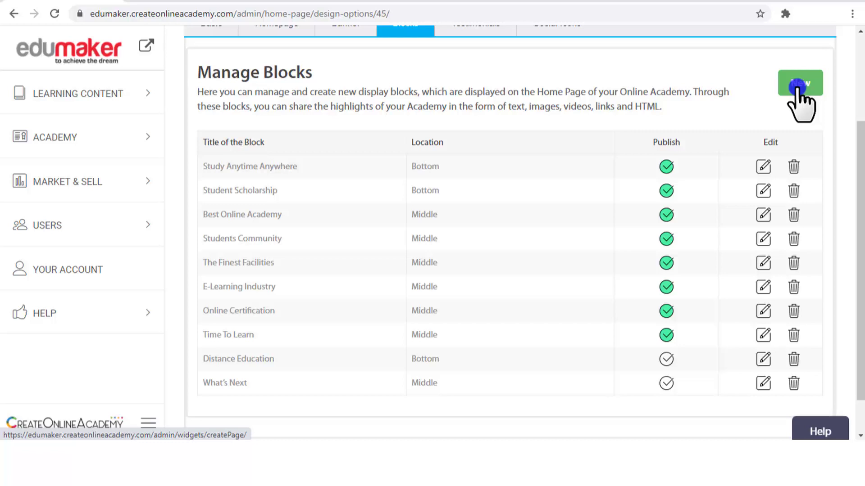
scroll(483, 199, "up", 1)
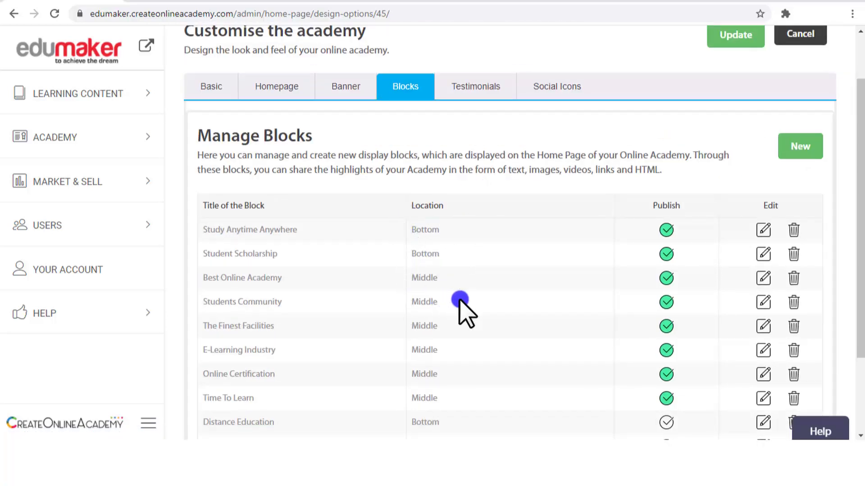
scroll(457, 344, "down", 2)
scroll(456, 331, "up", 1)
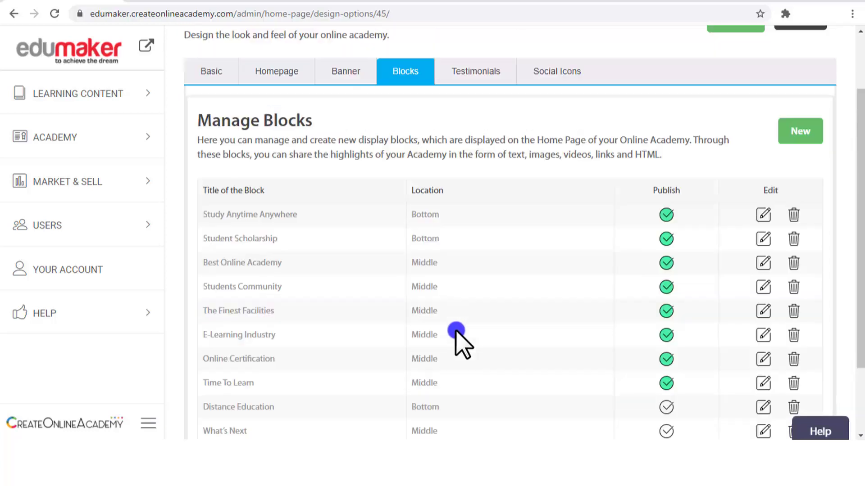
scroll(455, 335, "up", 1)
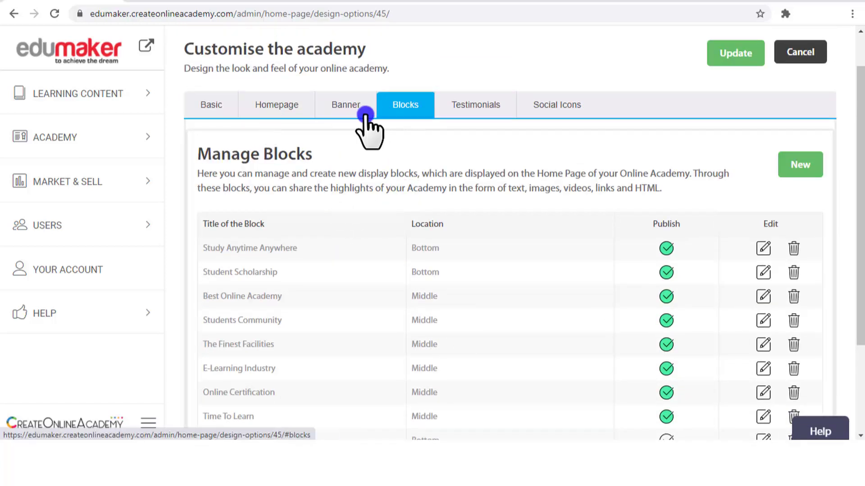
Step: From the Homepage settings, locate the Academy section's Pages entry and review the full About Us page on the live site
left_click(283, 108)
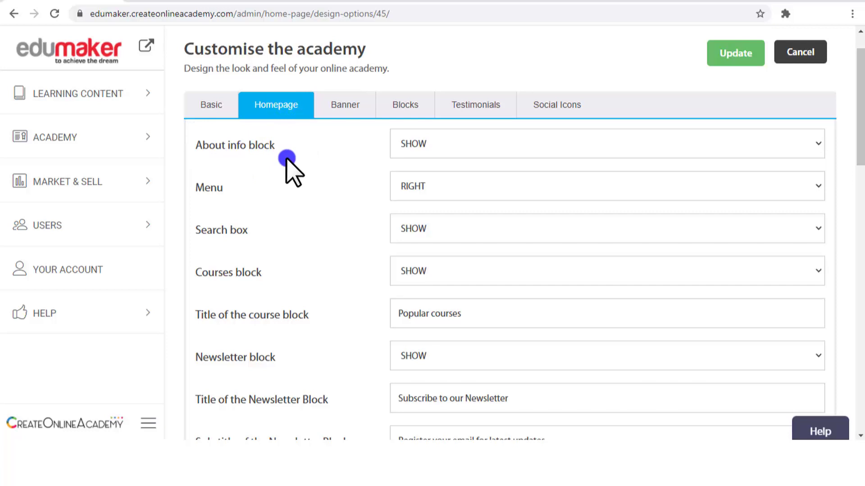
left_click(143, 137)
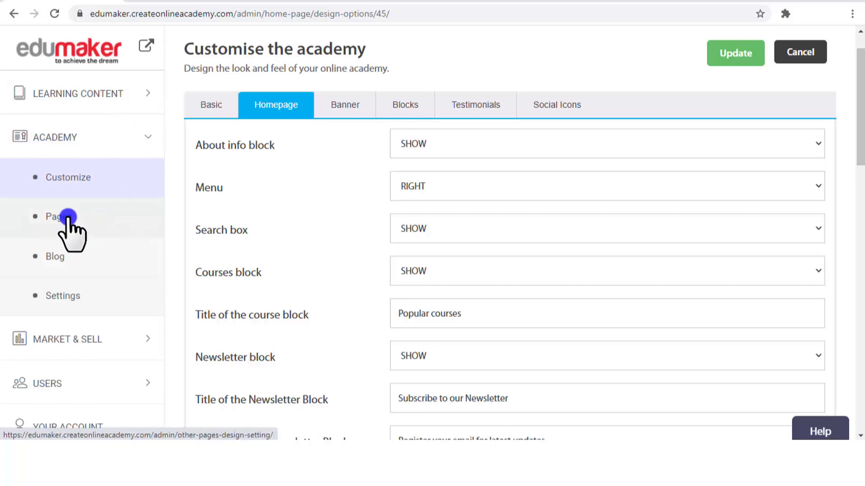
left_click(173, 2)
scroll(288, 210, "down", 4)
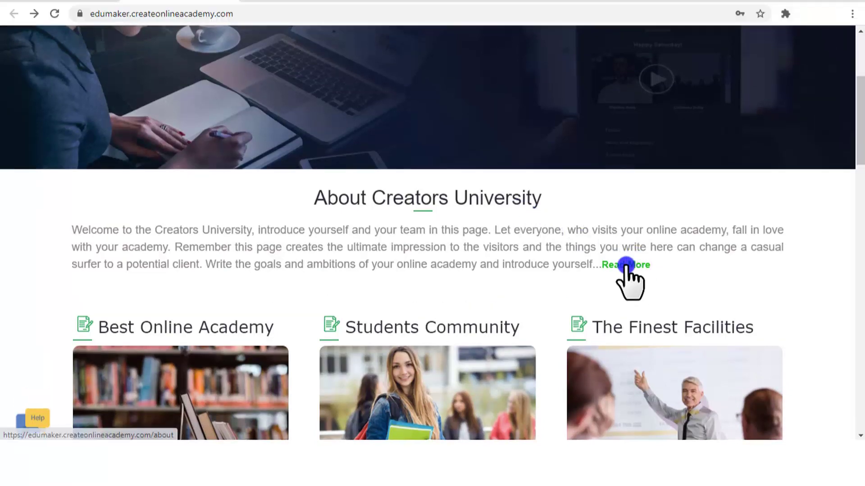
left_click(626, 246)
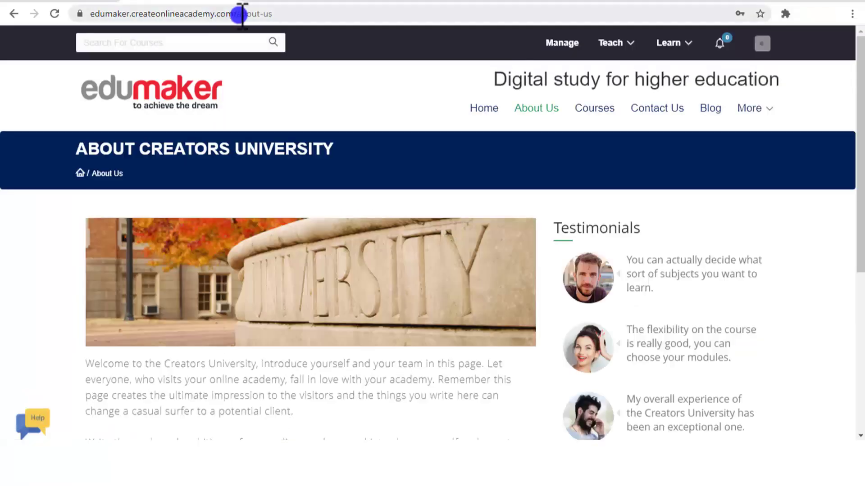
left_click_drag(237, 14, 287, 15)
scroll(340, 151, "down", 6)
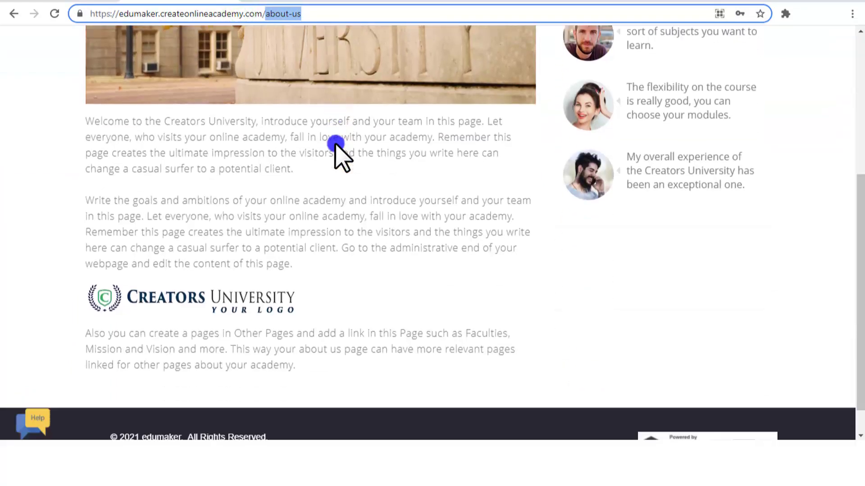
scroll(336, 148, "up", 6)
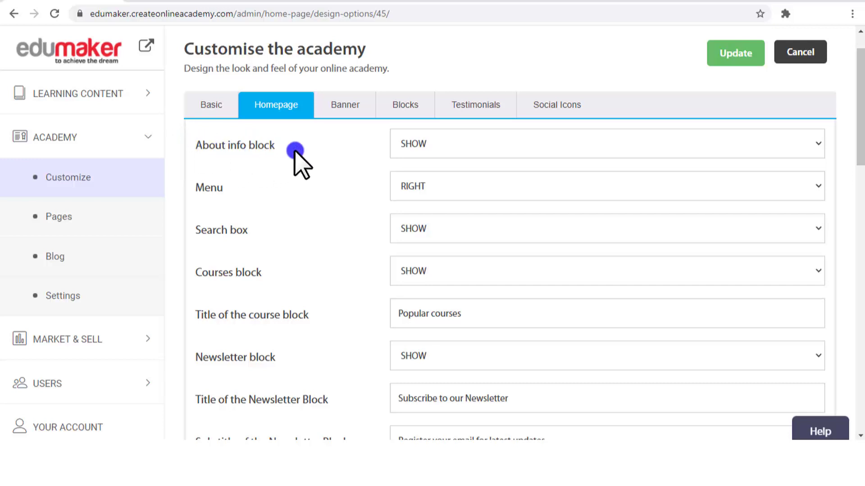
Step: View the available options of the About info block and Menu settings without changing them
left_click(417, 144)
left_click(418, 158)
left_click(416, 188)
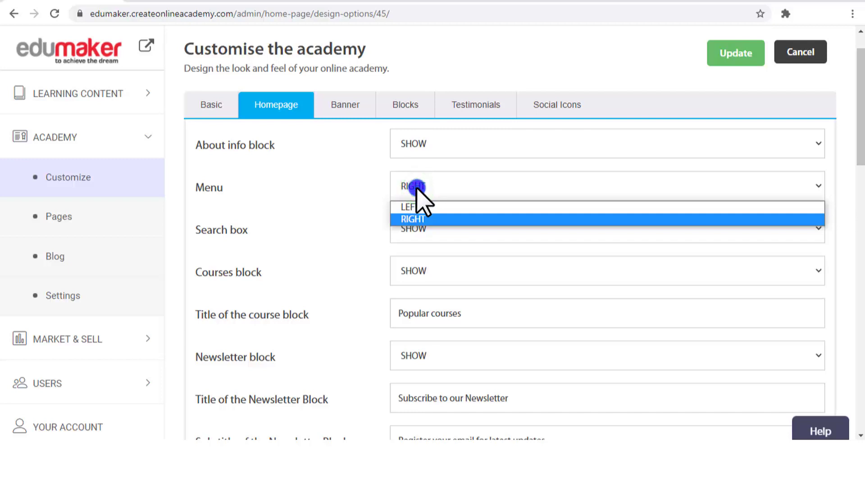
left_click(416, 188)
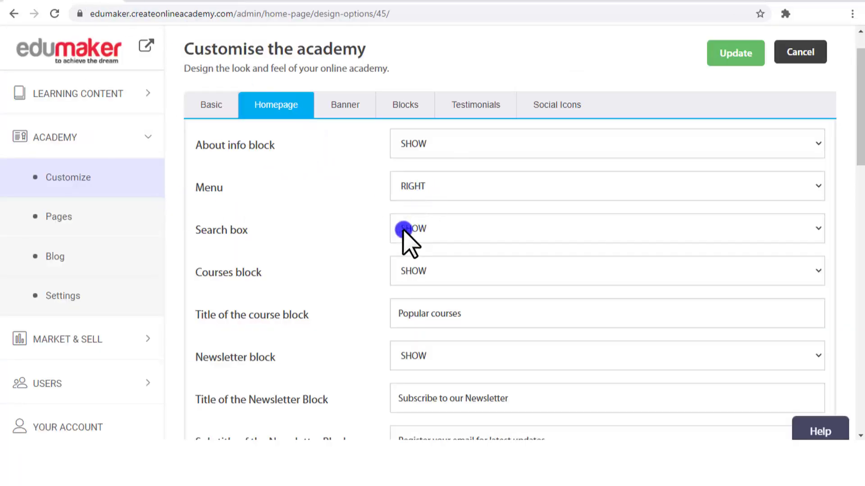
Step: View the Search box display options and check the course search field in the live site's header
left_click(426, 232)
left_click(431, 246)
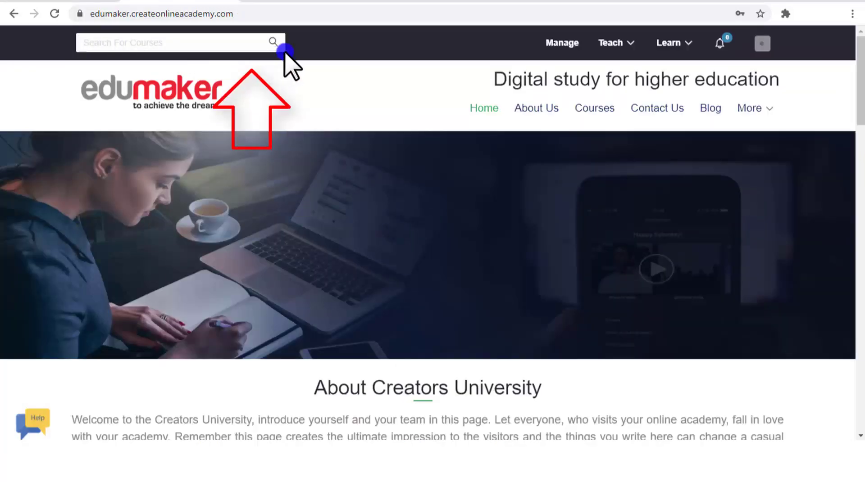
left_click(114, 43)
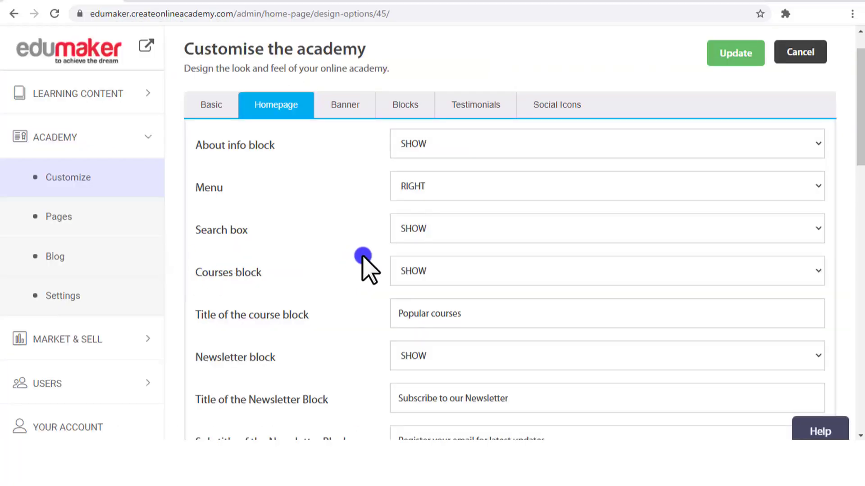
Step: Check the Courses block option against the live home page, and review the course count and selected courses in the Homepage settings
left_click(432, 271)
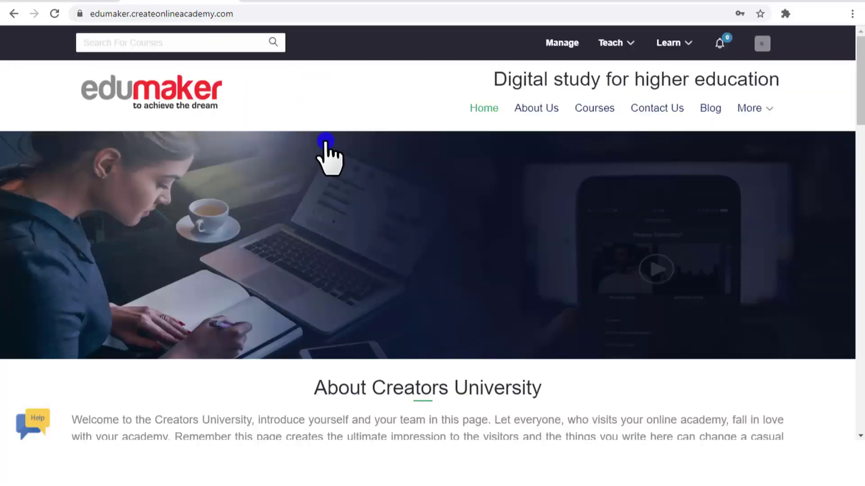
scroll(327, 153, "down", 5)
scroll(325, 142, "down", 10)
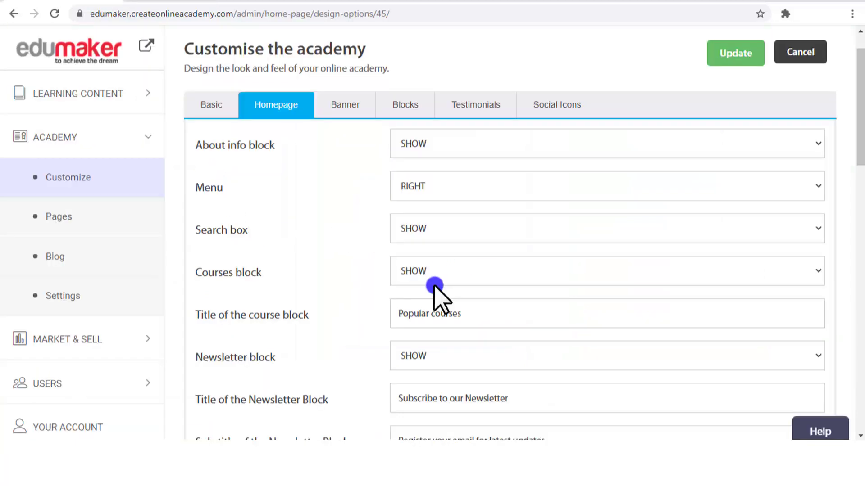
scroll(434, 291, "down", 7)
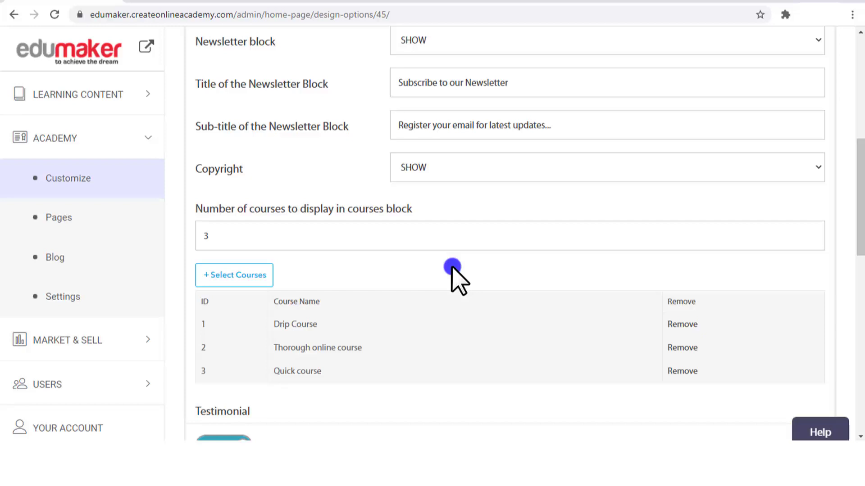
scroll(455, 266, "up", 7)
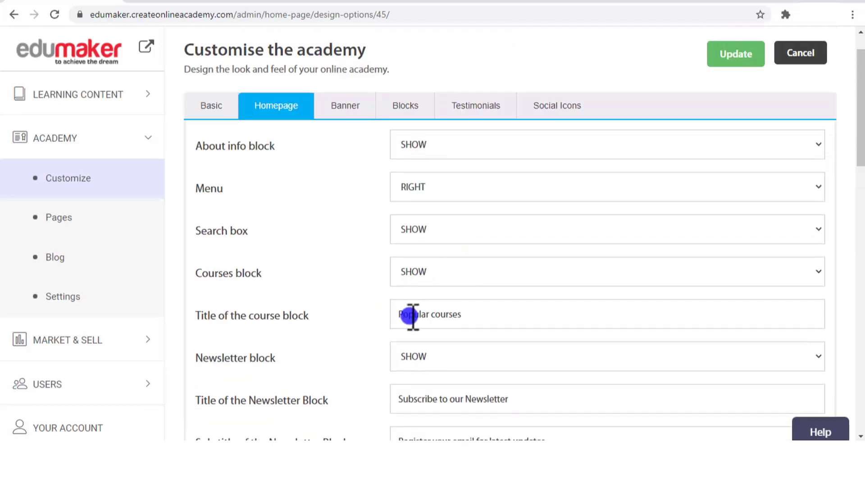
Step: Compare the course block's title in the Homepage settings with the heading above the courses on the live home page
left_click_drag(398, 318, 477, 318)
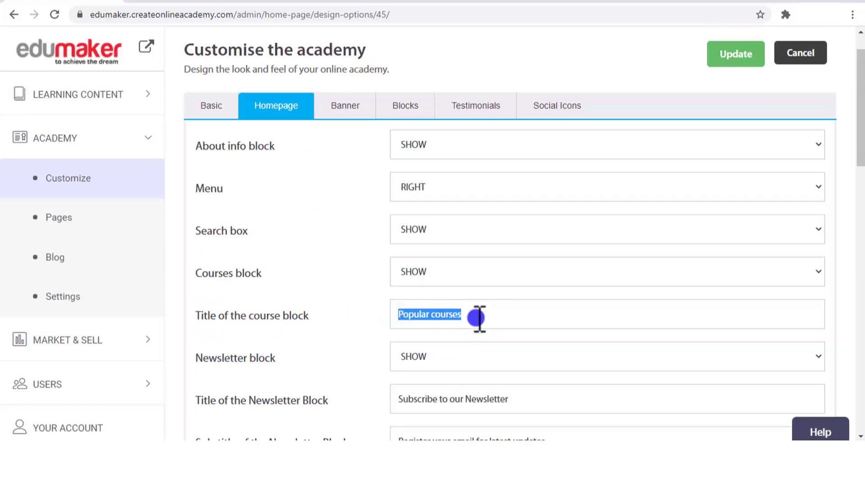
left_click(185, 5)
scroll(316, 153, "up", 1)
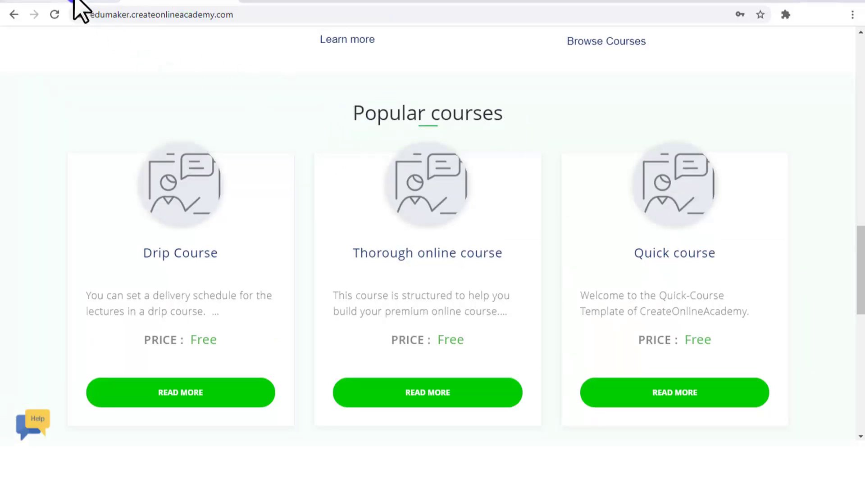
left_click(78, 4)
Step: Review the Newsletter block settings and check the subscription block at the end of the live home page
scroll(205, 234, "down", 3)
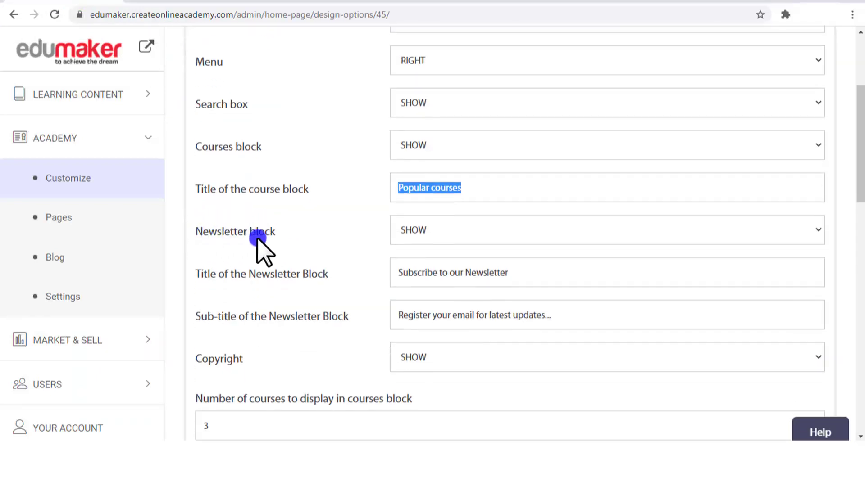
left_click(171, 5)
scroll(299, 187, "down", 5)
scroll(301, 187, "down", 3)
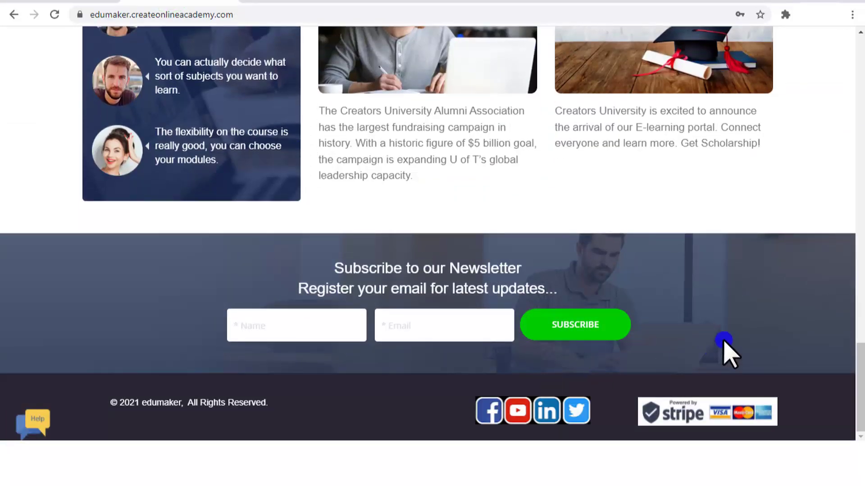
left_click(85, 5)
left_click(303, 222)
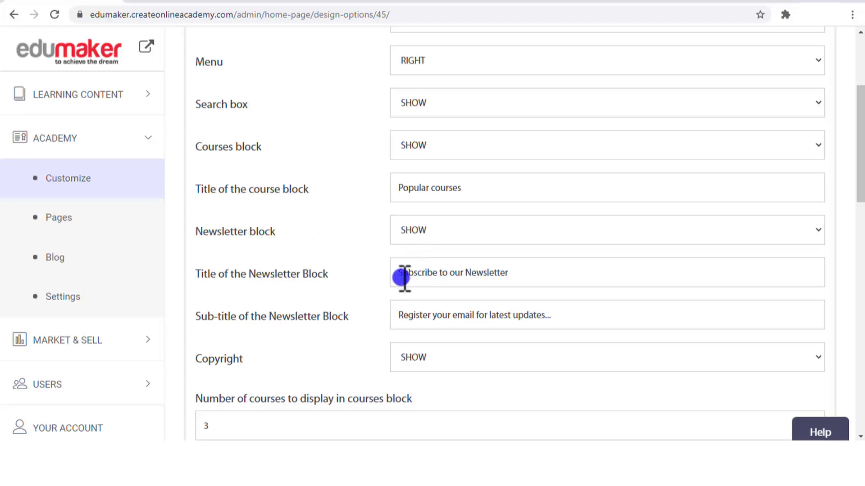
Step: Compare the newsletter block's title and sub-title in the Homepage settings with the text shown on the live home page
left_click_drag(398, 275, 521, 275)
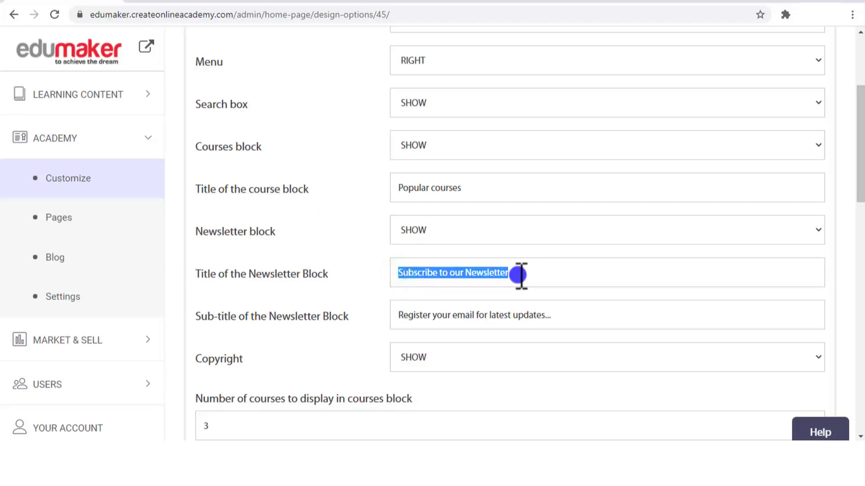
left_click(395, 282)
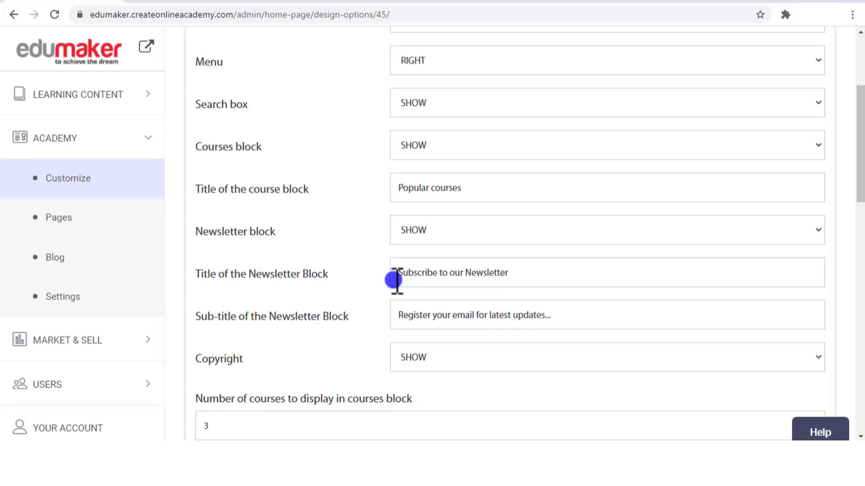
scroll(395, 280, "down", 1)
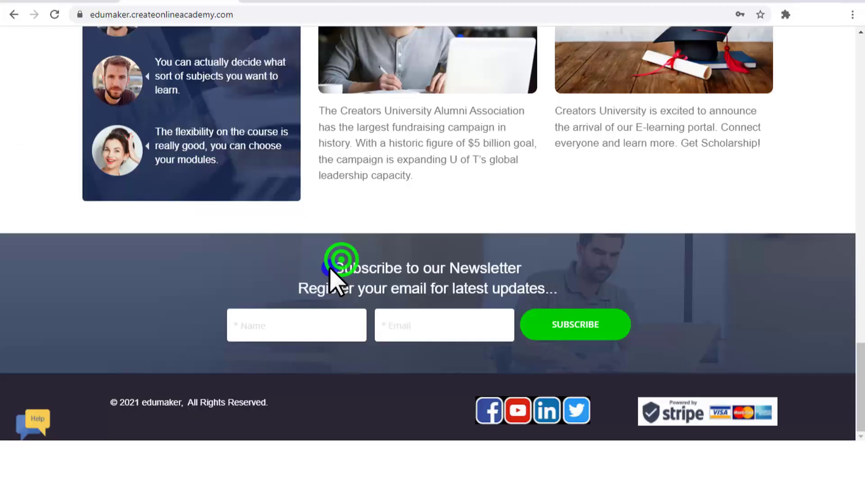
left_click_drag(329, 268, 560, 288)
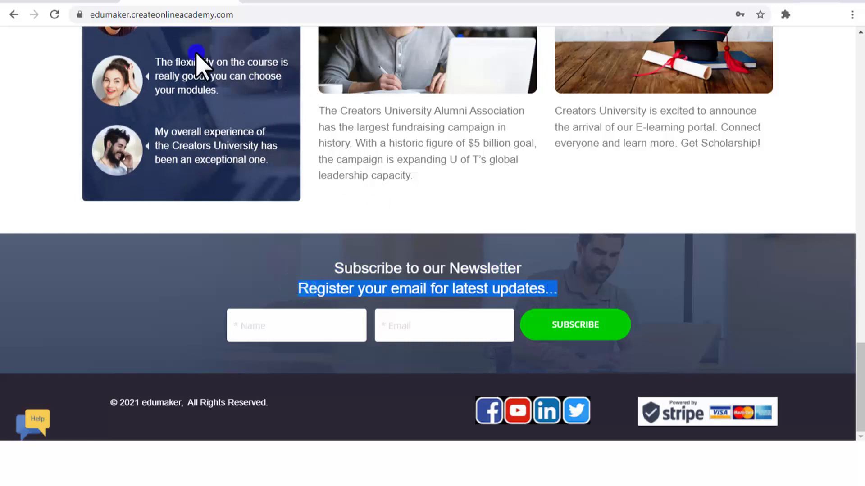
left_click(71, 3)
Step: Find the Testimonial switch in the Homepage settings and check the Testimonials block on the live home page
scroll(302, 223, "down", 3)
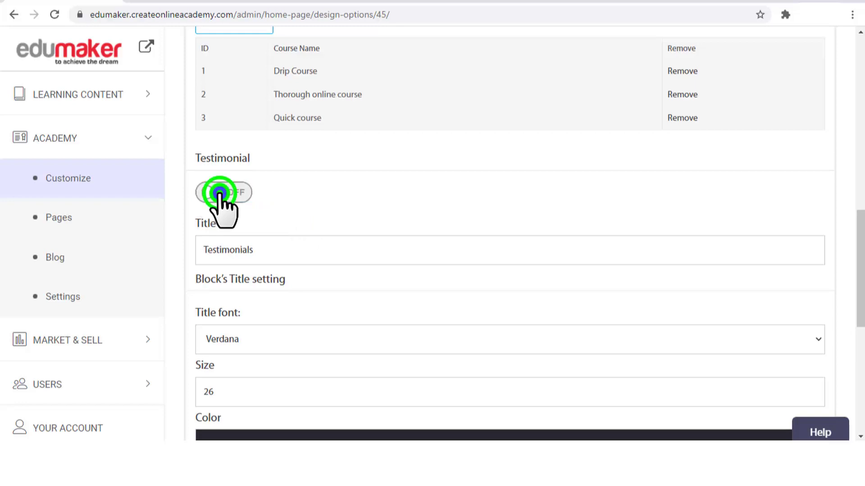
left_click(199, 5)
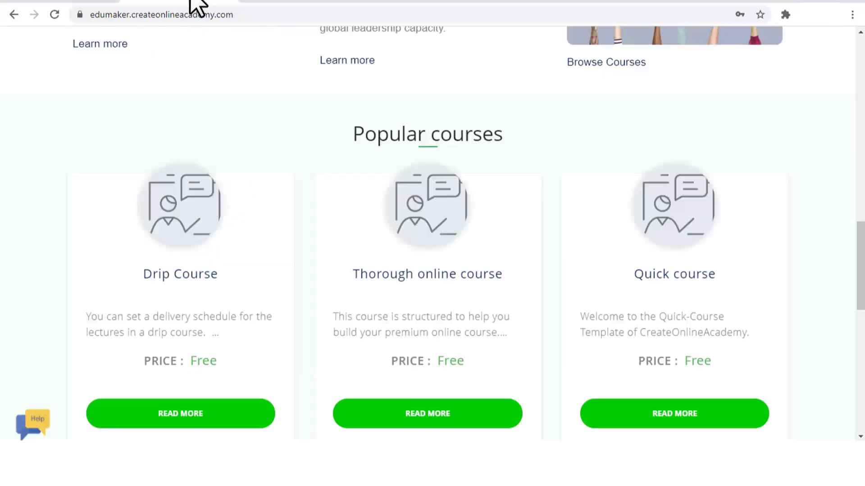
scroll(233, 135, "down", 10)
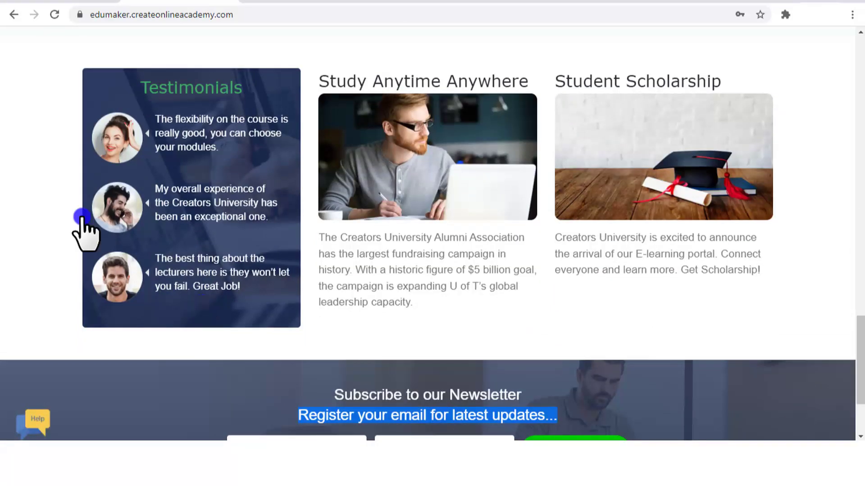
left_click(146, 3)
left_click(297, 217)
Step: Review the testimonial block's title and the block title's font, size and color in the Homepage settings
scroll(302, 221, "down", 3)
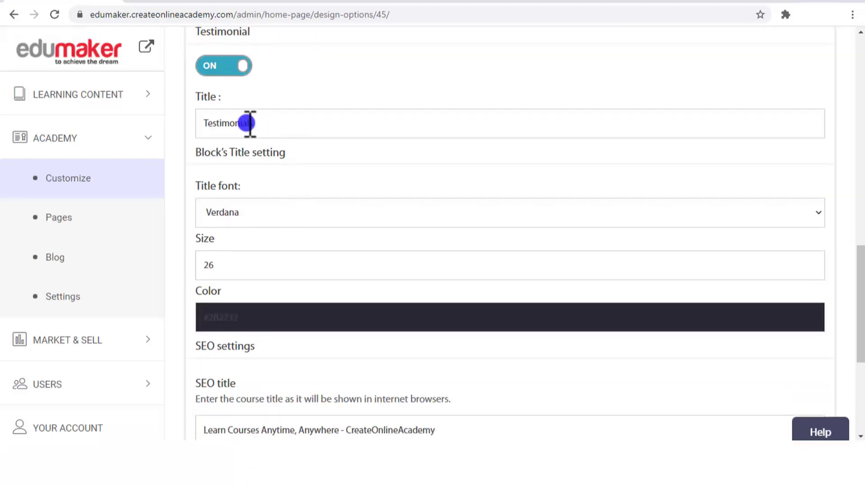
left_click_drag(271, 122, 194, 122)
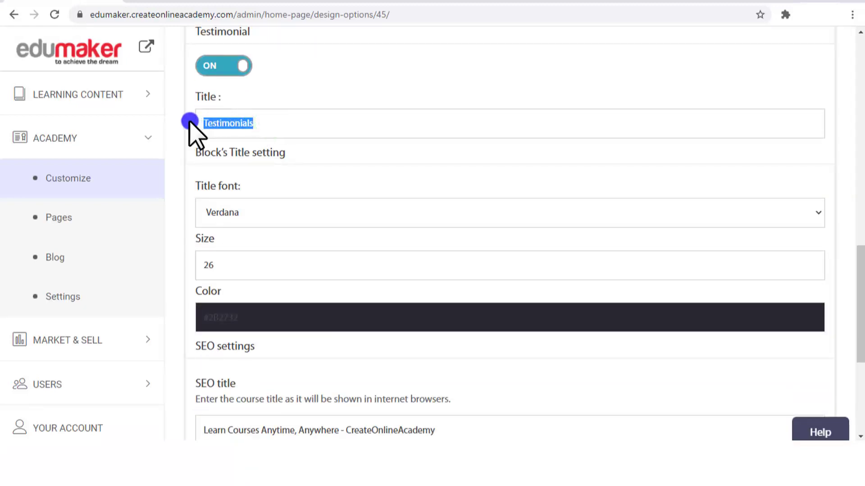
scroll(206, 168, "down", 1)
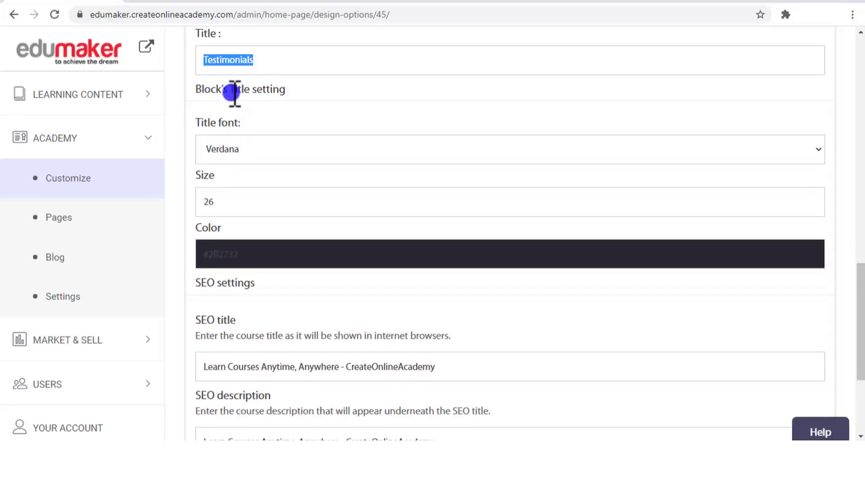
Step: Compare the testimonial block's title setting, including its font and size, with the Testimonials heading on the live home page
left_click(195, 90)
left_click_drag(194, 90, 296, 89)
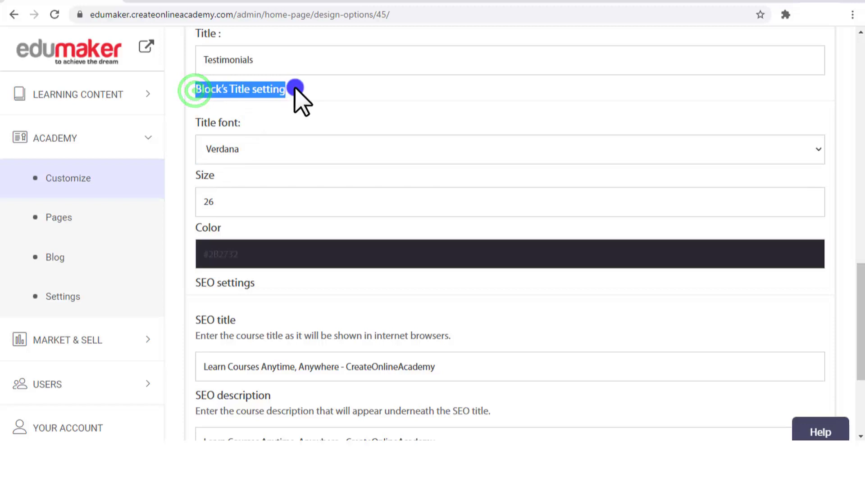
left_click(201, 6)
left_click_drag(555, 80, 728, 81)
scroll(574, 169, "up", 5)
left_click(74, 6)
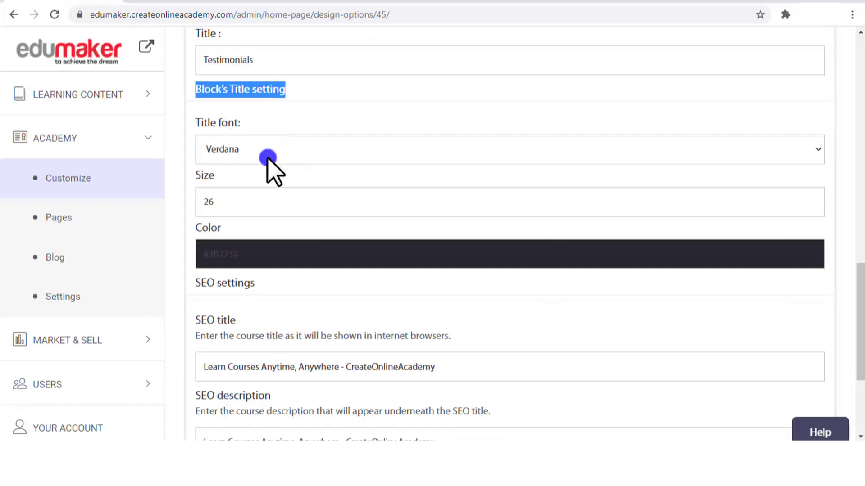
left_click(253, 149)
left_click(253, 149)
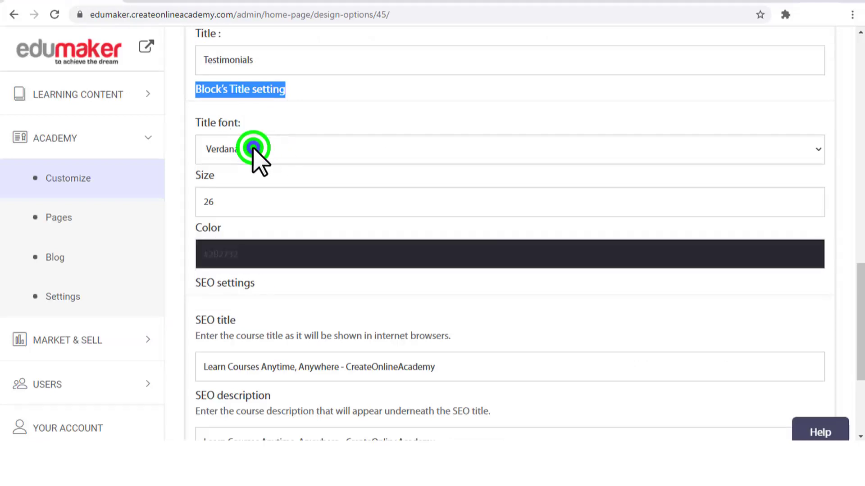
left_click(239, 207)
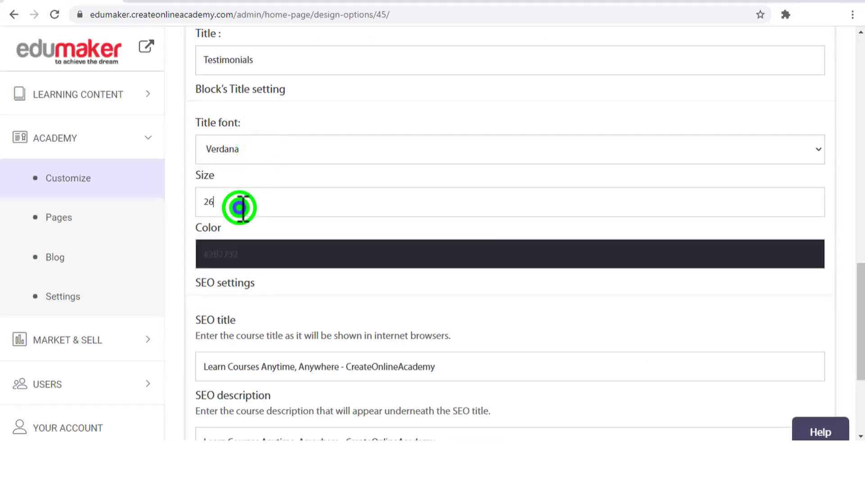
Step: Review the SEO title, SEO description and course keywords in the Homepage settings
scroll(239, 244, "down", 3)
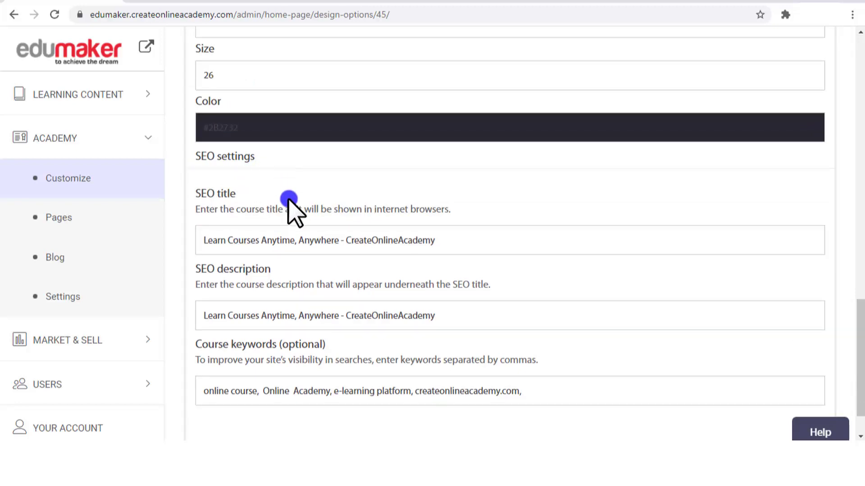
left_click_drag(195, 210, 456, 209)
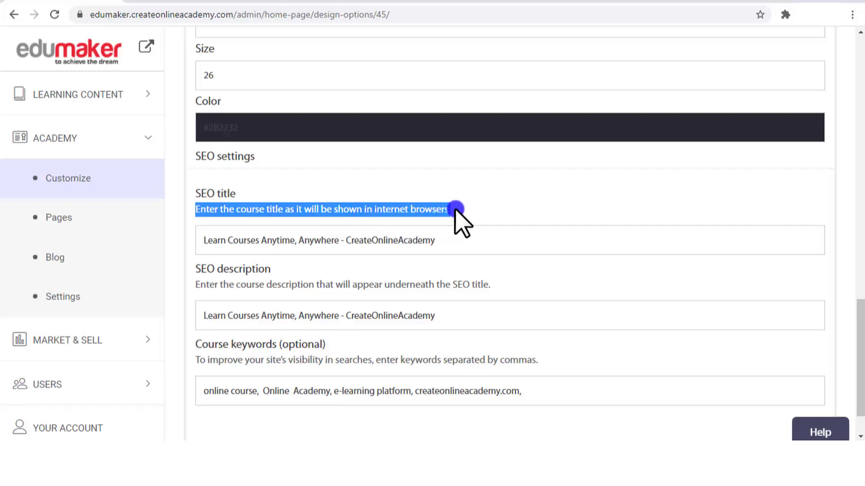
left_click_drag(207, 242, 441, 243)
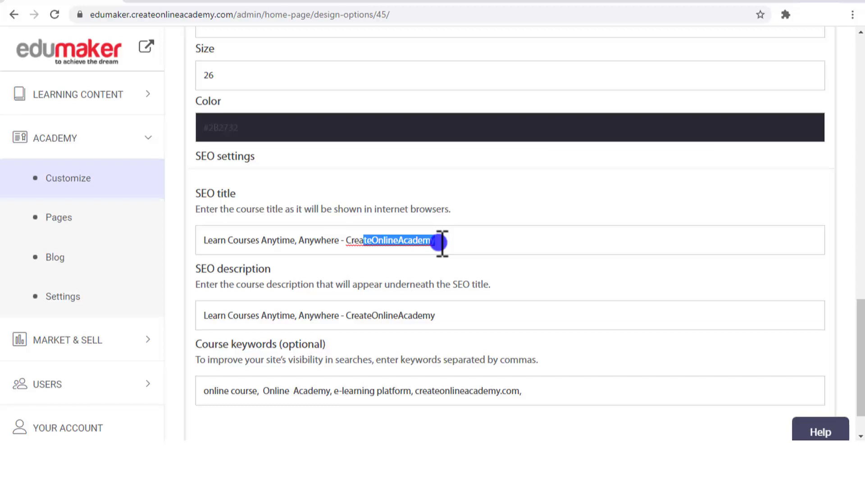
left_click_drag(442, 243, 446, 243)
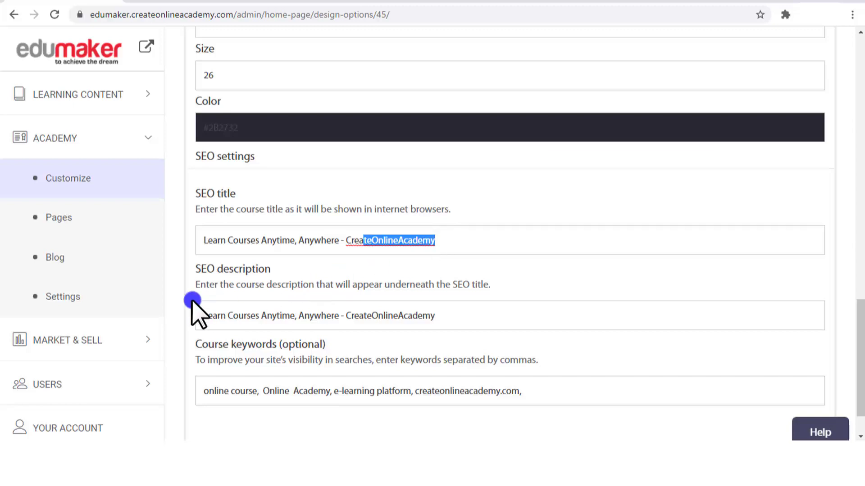
scroll(192, 301, "down", 1)
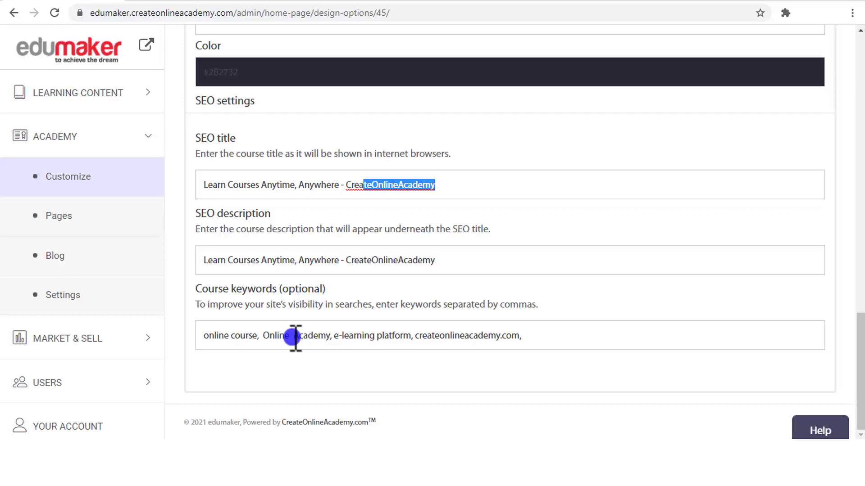
Step: Open the Banner settings and read the explanation of the static banner and slider options
scroll(594, 357, "up", 20)
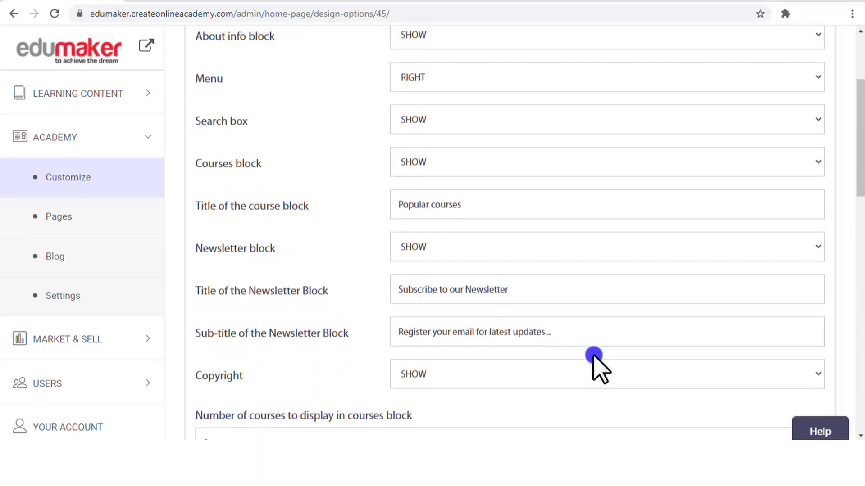
scroll(594, 357, "up", 4)
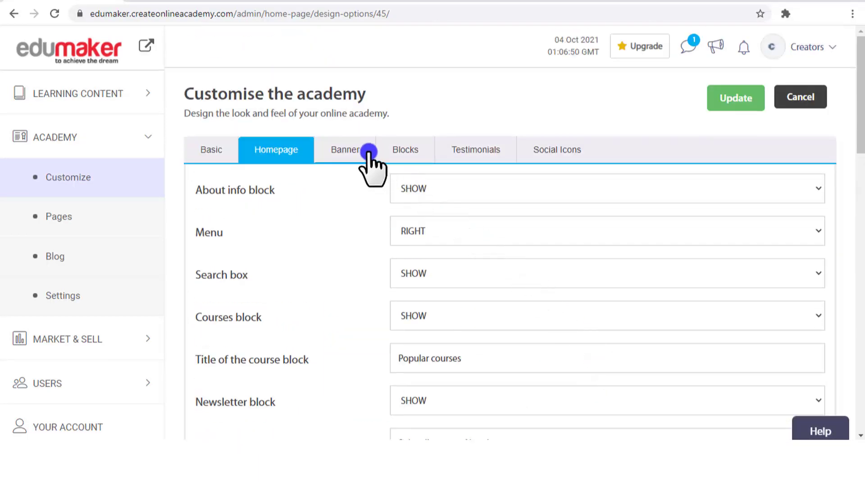
left_click(346, 150)
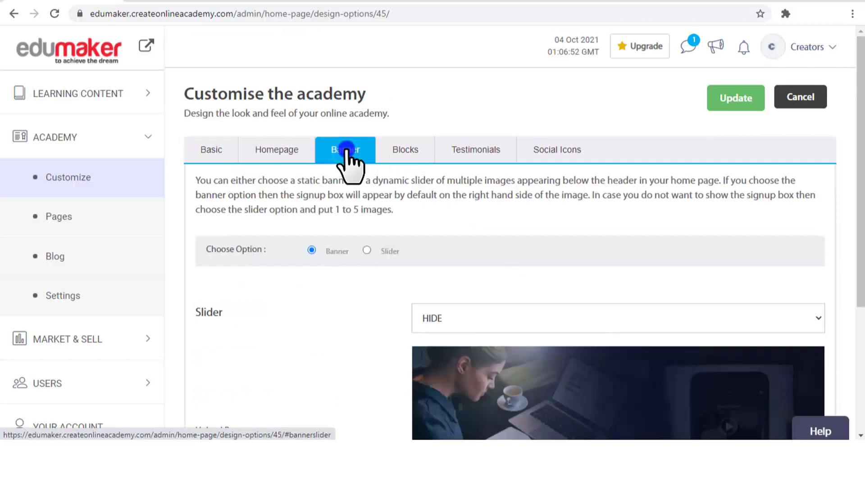
left_click_drag(198, 182, 726, 184)
left_click_drag(256, 194, 590, 197)
left_click(608, 215)
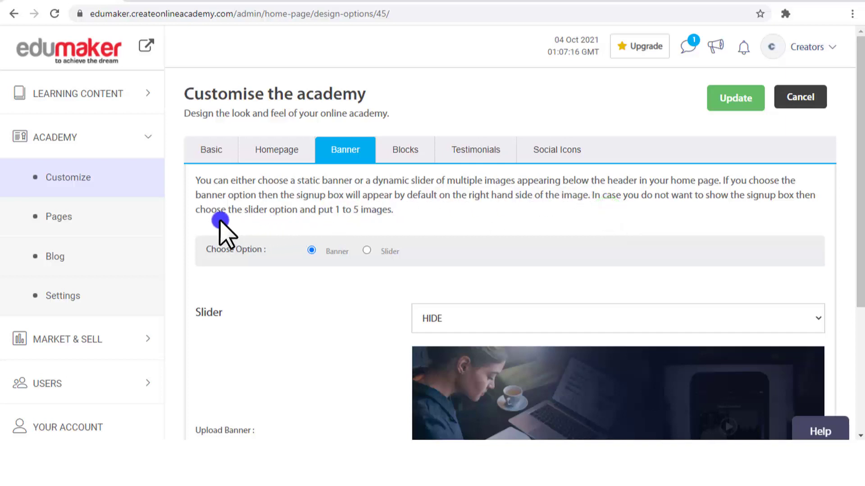
left_click(269, 213)
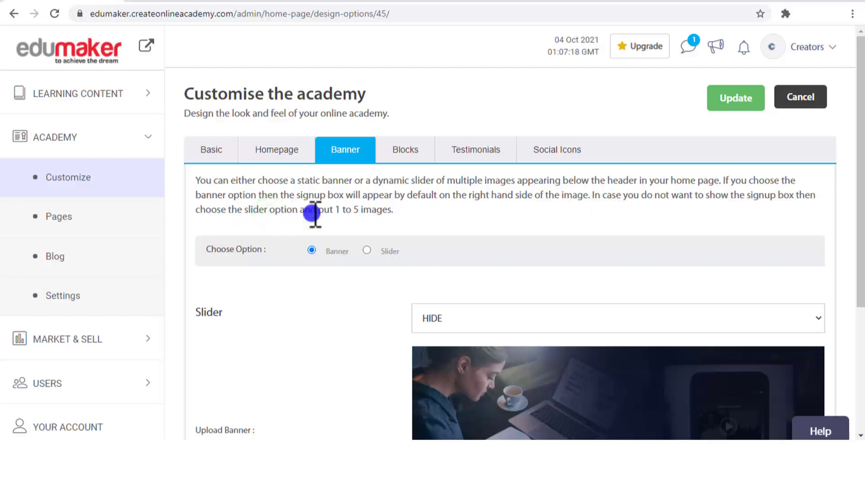
left_click_drag(334, 212, 427, 225)
Step: Check the Slider show/hide choices in the Banner settings and switch the banner type to Slider
scroll(427, 225, "down", 3)
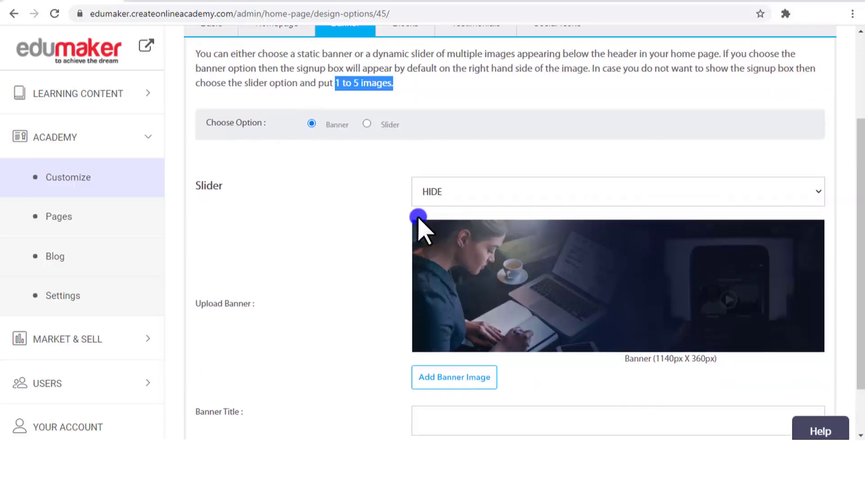
left_click(433, 192)
left_click(433, 192)
left_click(367, 124)
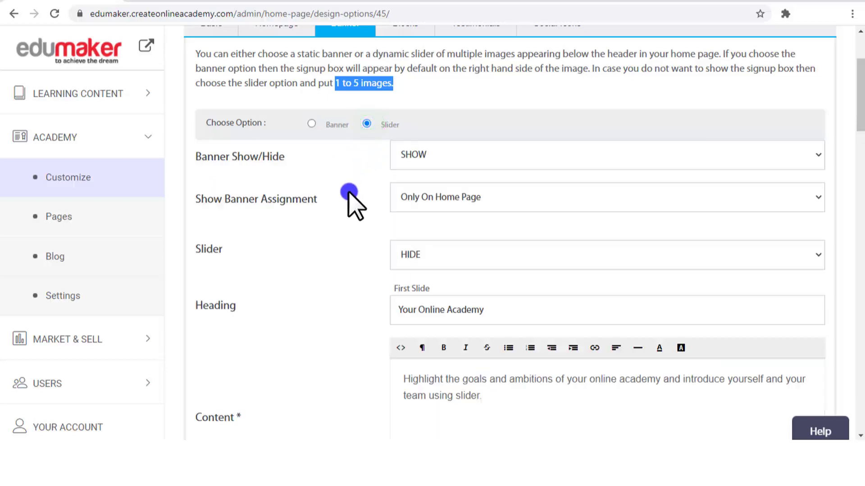
Step: Review the heading, content and image of each slide, plus the slider's auto play, interval, background image and color settings
scroll(353, 247, "down", 3)
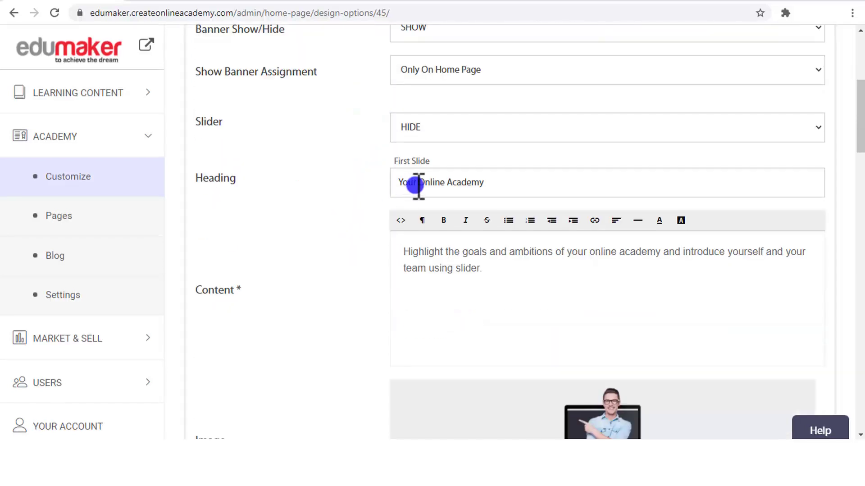
scroll(413, 186, "down", 2)
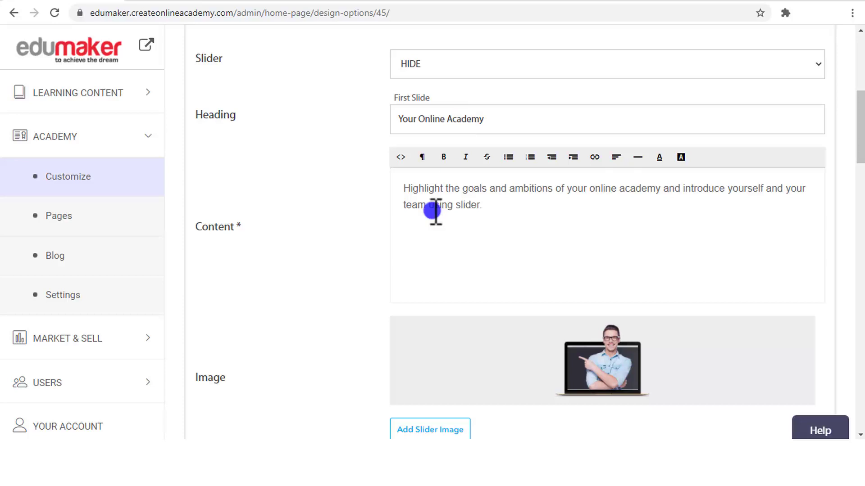
scroll(430, 208, "down", 2)
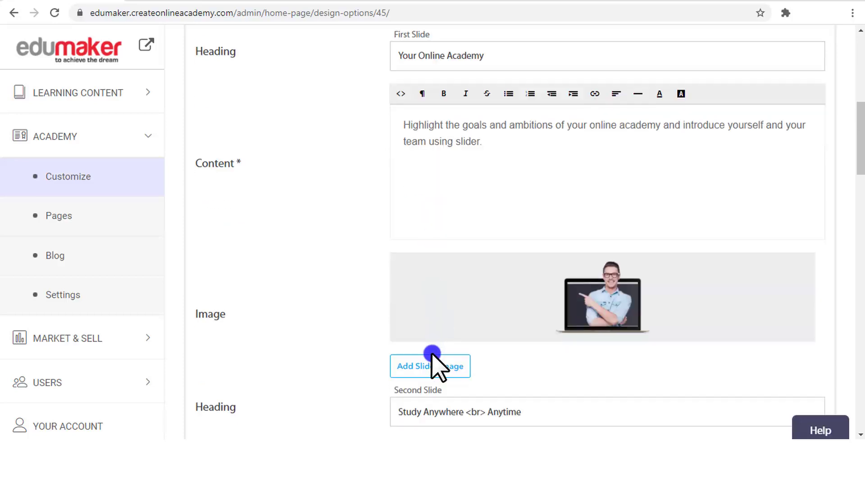
scroll(433, 356, "down", 6)
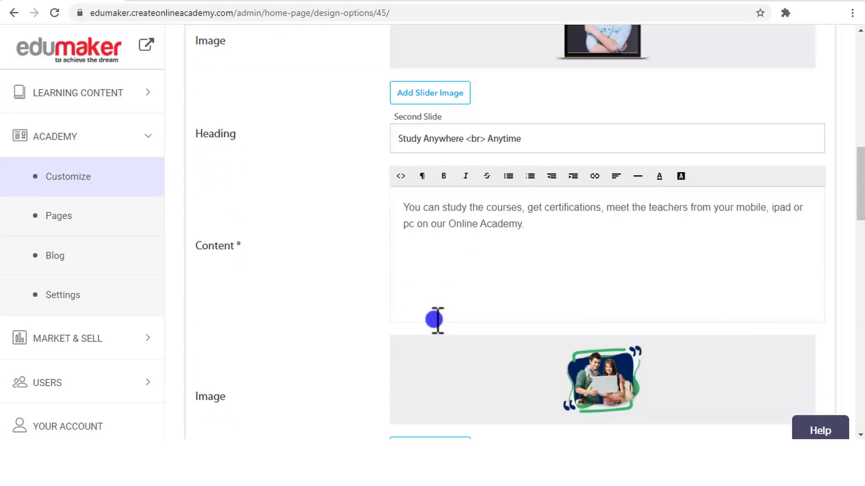
scroll(436, 320, "down", 9)
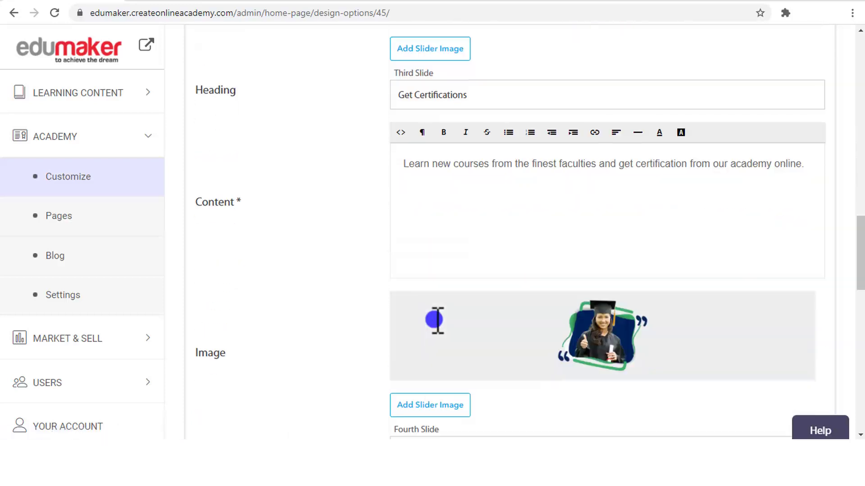
scroll(436, 322, "down", 9)
scroll(405, 252, "up", 3)
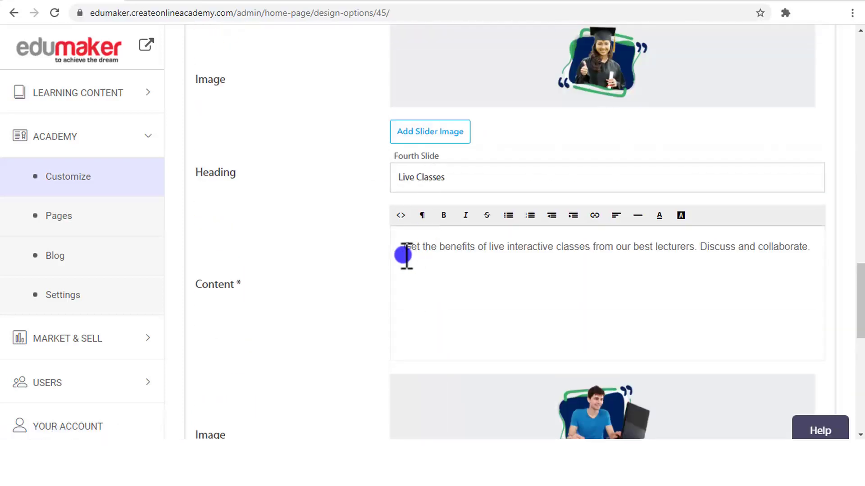
scroll(540, 251, "up", 6)
scroll(610, 170, "down", 5)
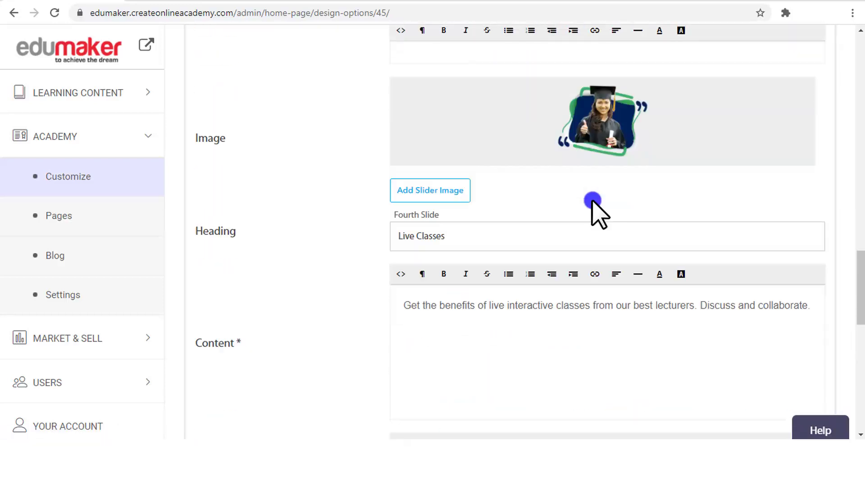
scroll(594, 207, "down", 12)
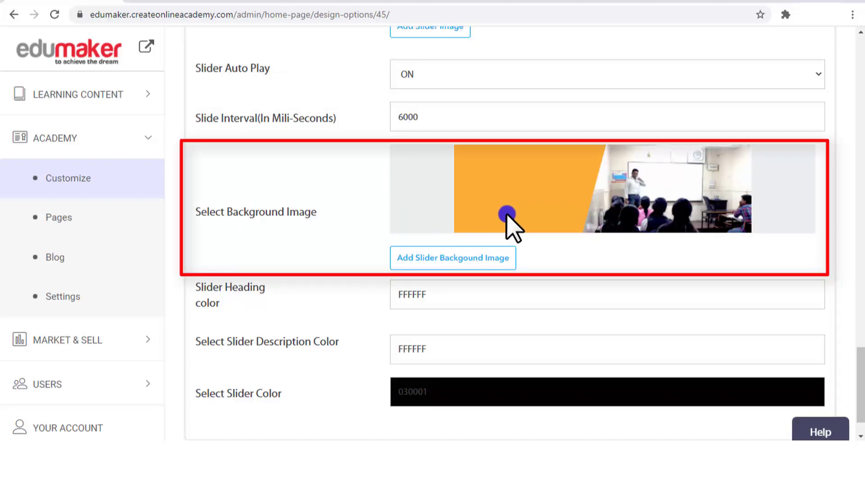
scroll(507, 216, "down", 1)
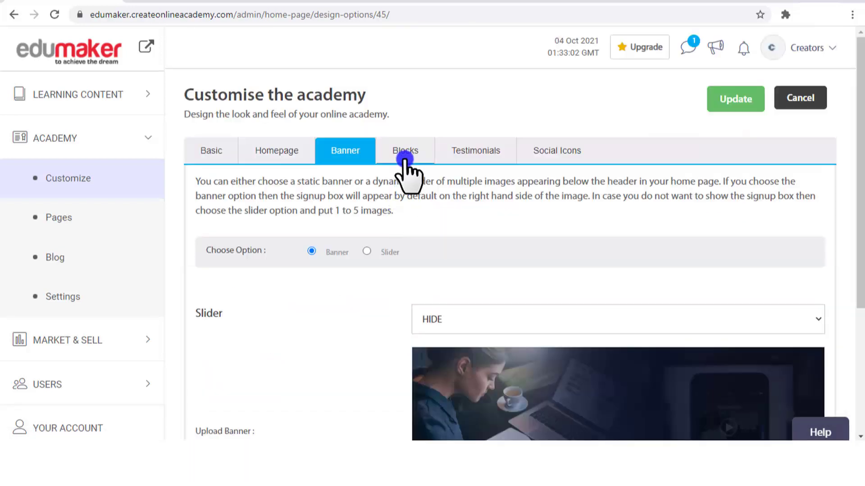
Step: Open the Study Anytime Anywhere block for editing and review its title, image and description
left_click(405, 153)
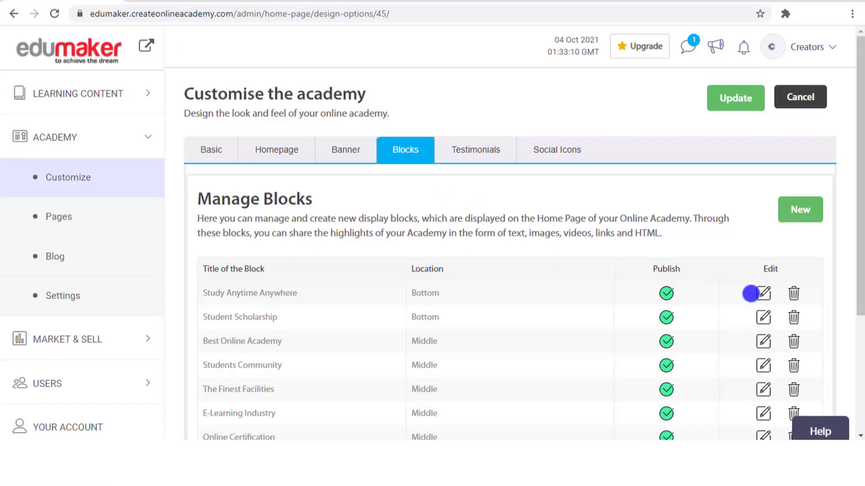
left_click(765, 294)
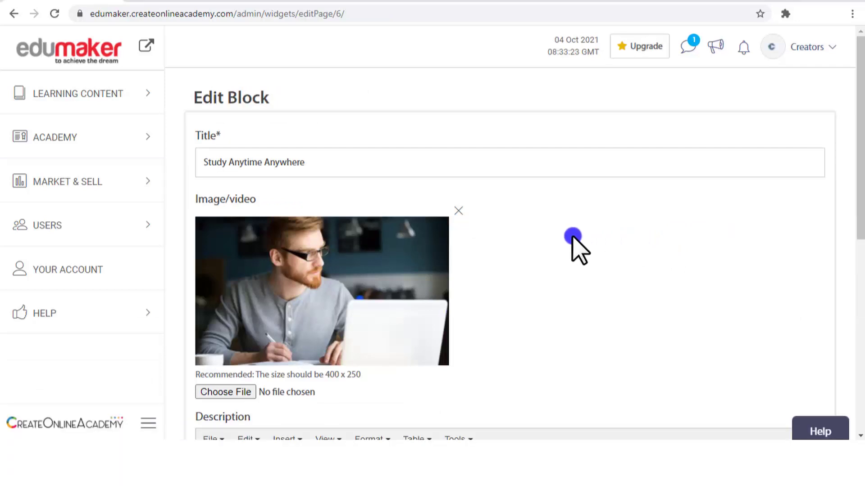
left_click_drag(320, 166, 186, 167)
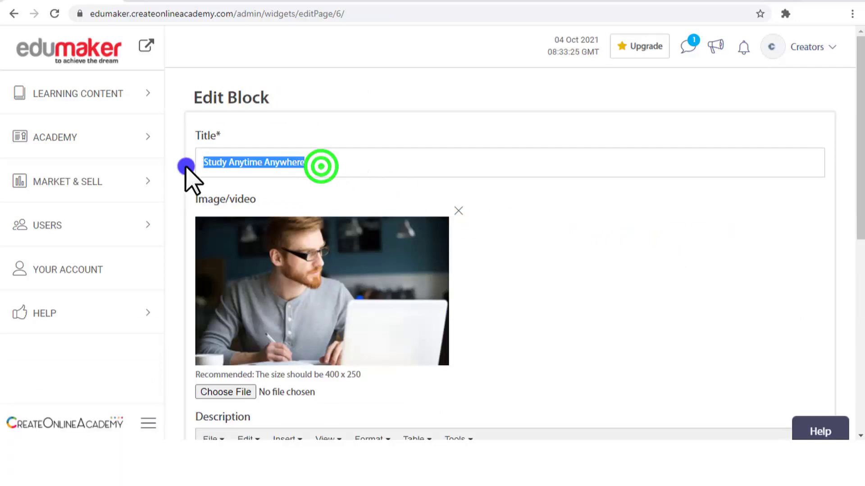
scroll(480, 247, "down", 3)
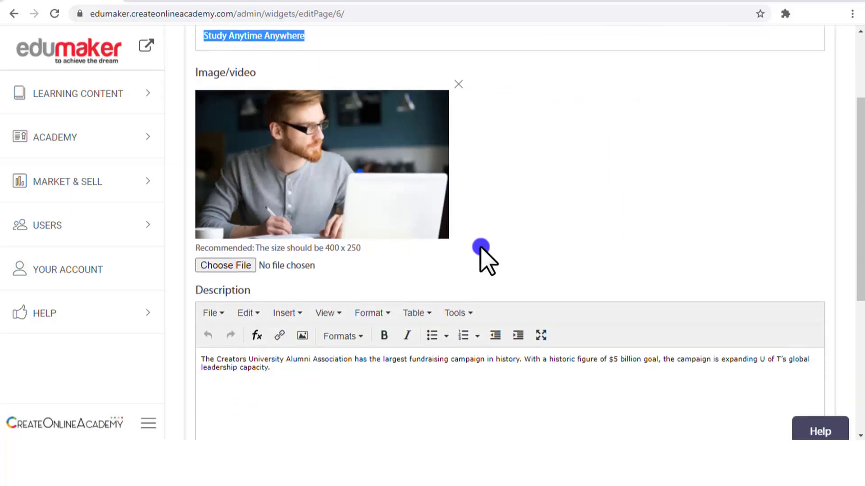
scroll(480, 248, "down", 3)
left_click_drag(280, 244, 188, 225)
left_click(375, 285)
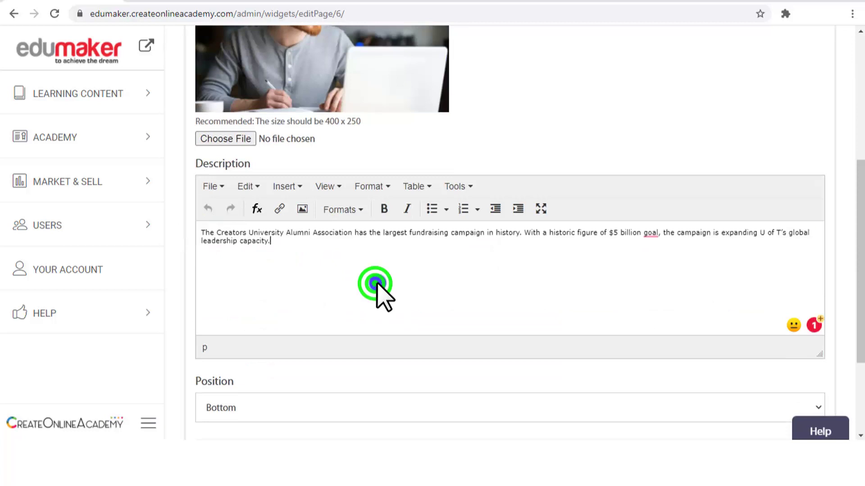
Step: Check the block's Position choices and Publish option, and look at the blocks on the live home page
scroll(378, 288, "down", 3)
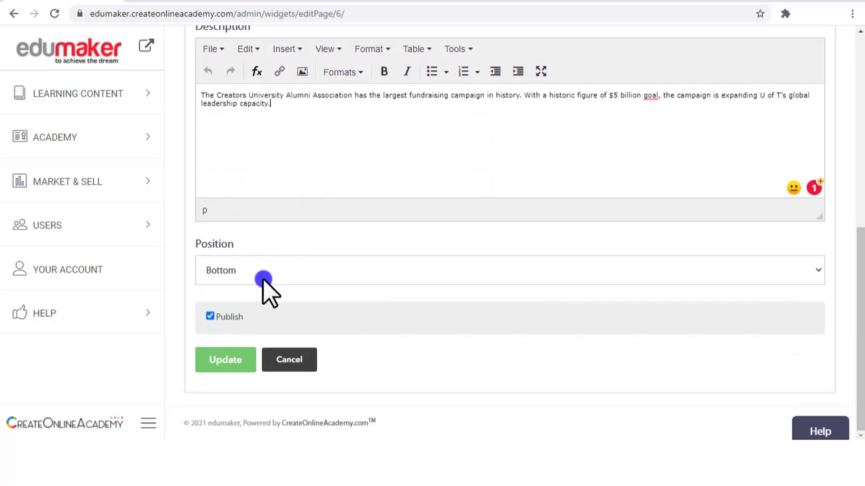
left_click(261, 270)
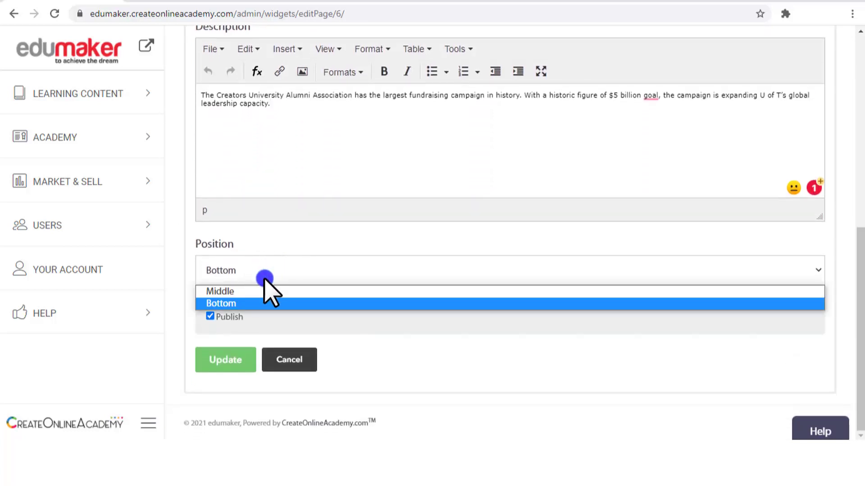
left_click(267, 268)
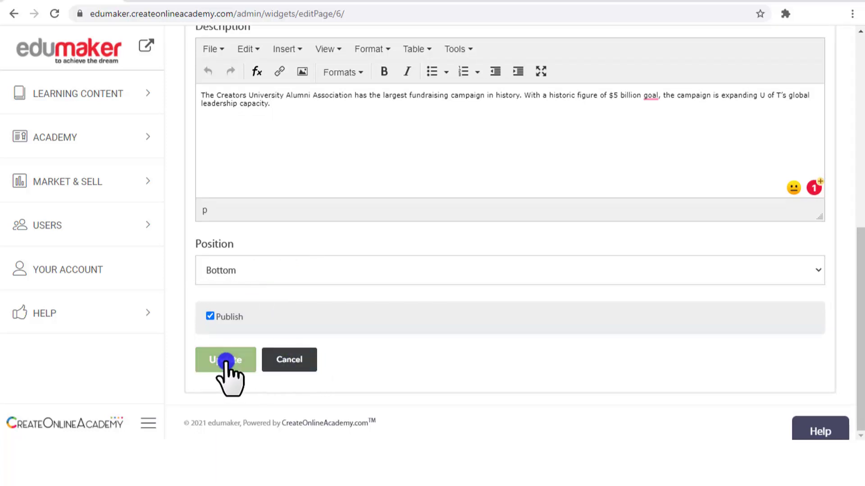
left_click(210, 317)
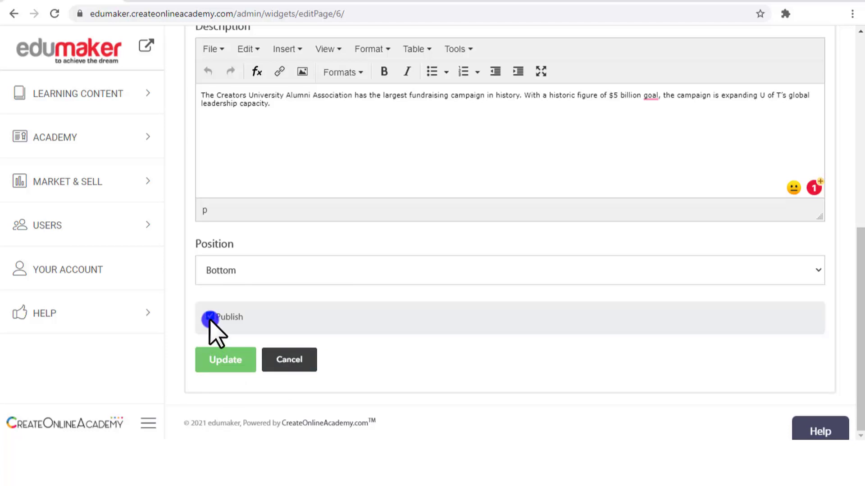
scroll(351, 310, "up", 8)
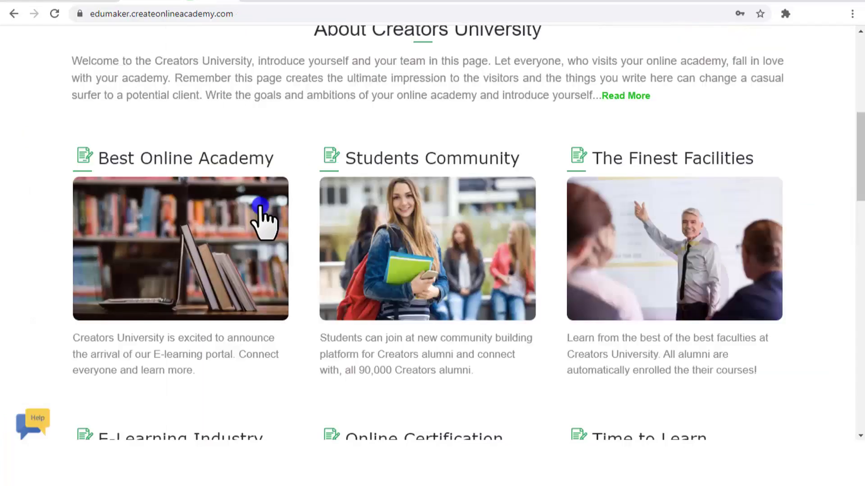
Step: Locate the Study Anytime Anywhere block near the end of the live home page and highlight its title
scroll(264, 216, "down", 15)
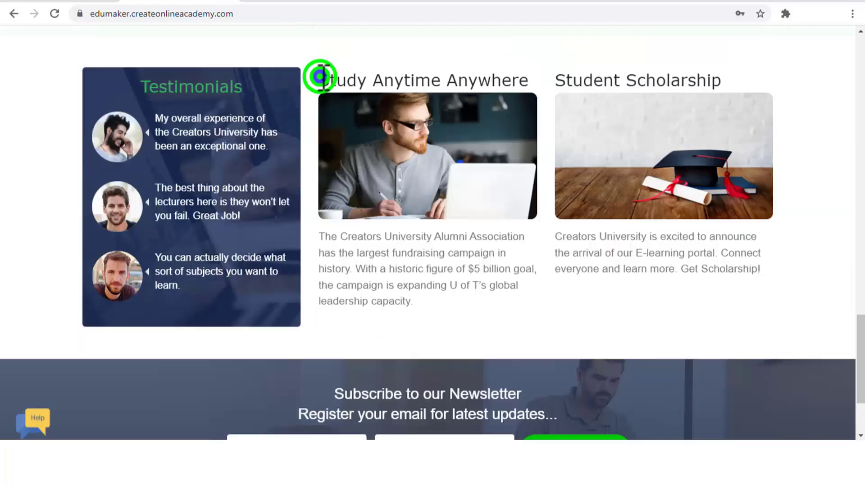
left_click_drag(318, 77, 518, 71)
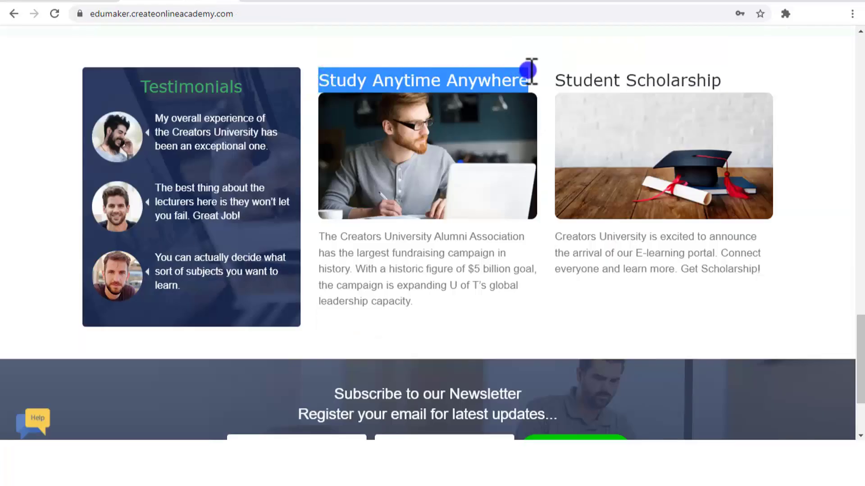
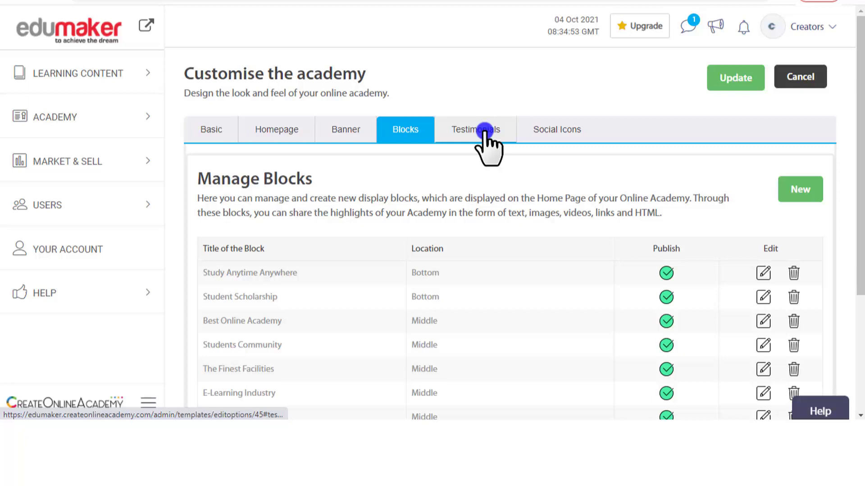
Step: Open Testimonial 1 for editing, review its name, text, image and Publish option, and leave without updating
left_click(485, 132)
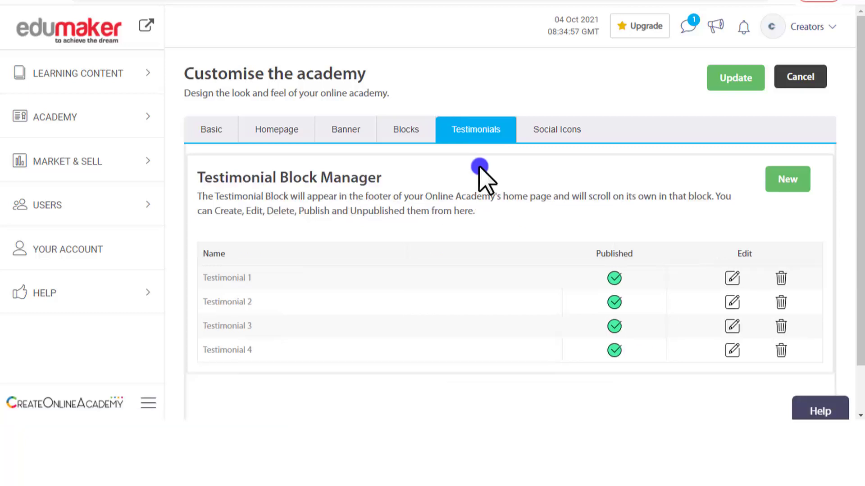
scroll(479, 179, "down", 1)
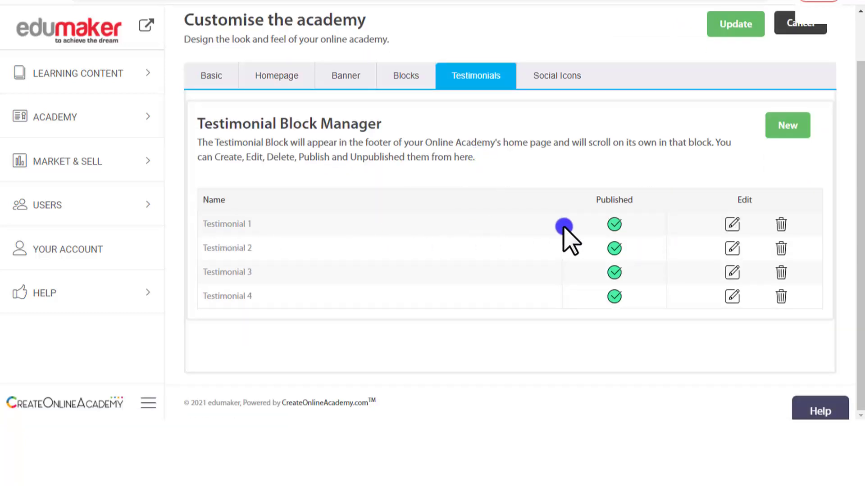
left_click(732, 224)
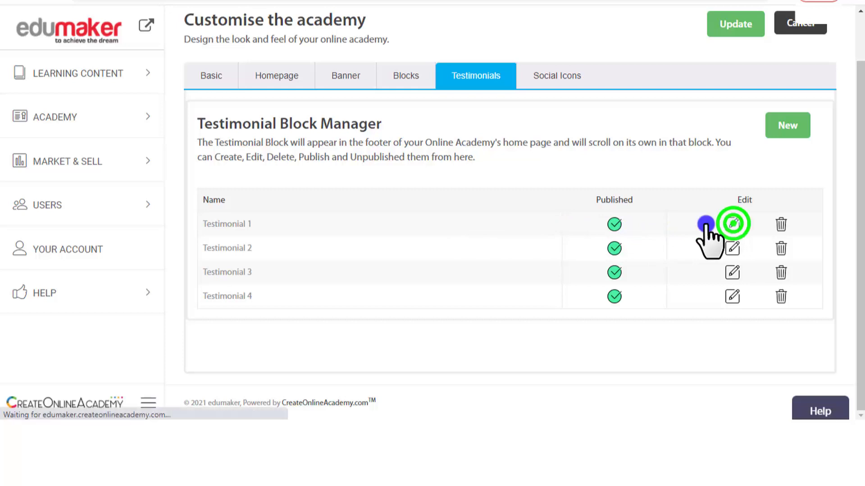
scroll(583, 222, "down", 2)
scroll(581, 215, "up", 3)
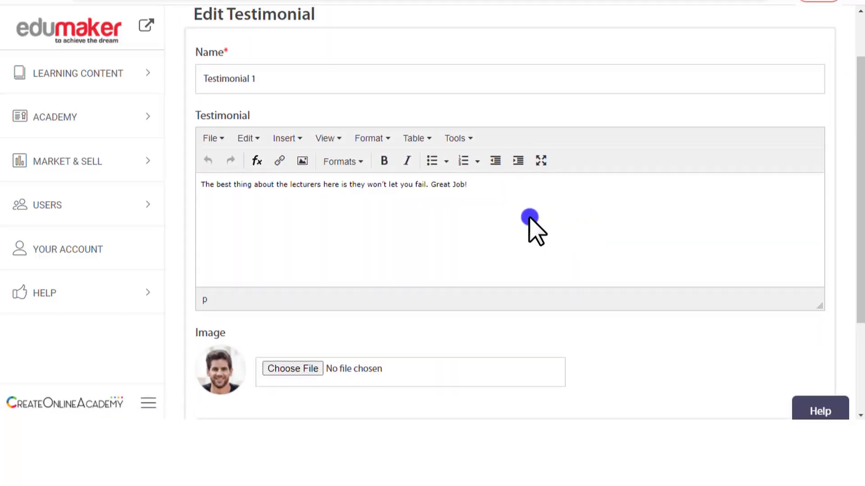
scroll(507, 225, "down", 3)
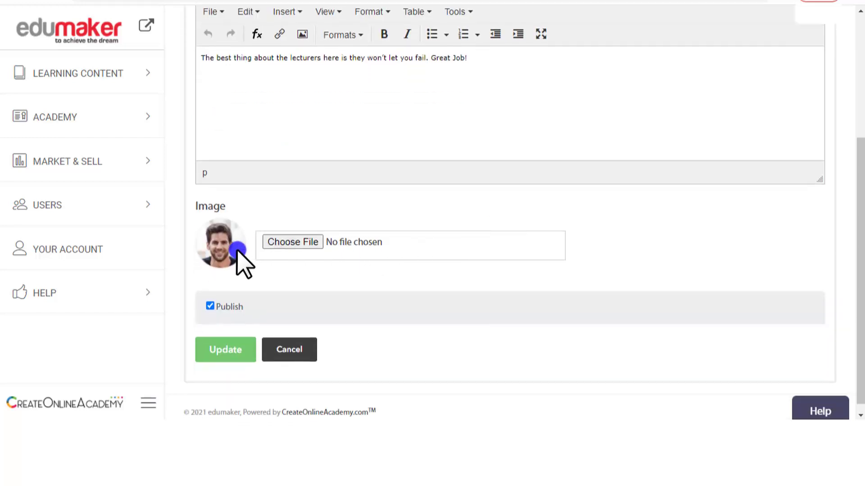
scroll(299, 273, "up", 5)
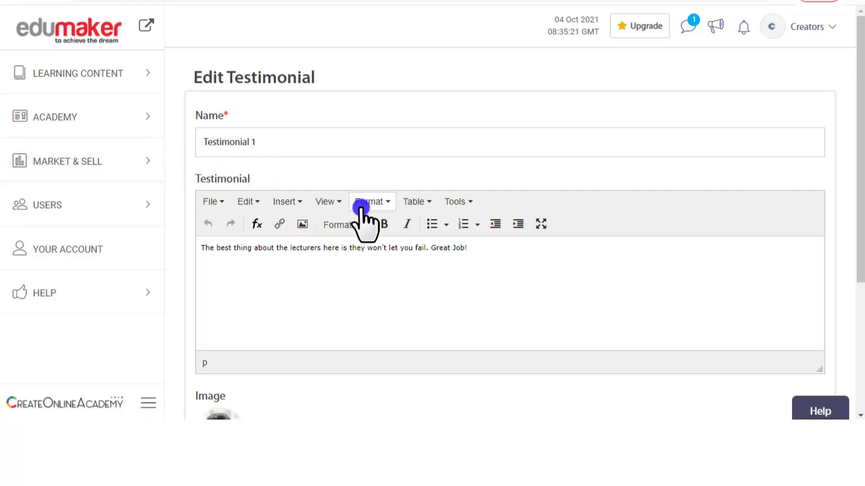
scroll(391, 307, "down", 5)
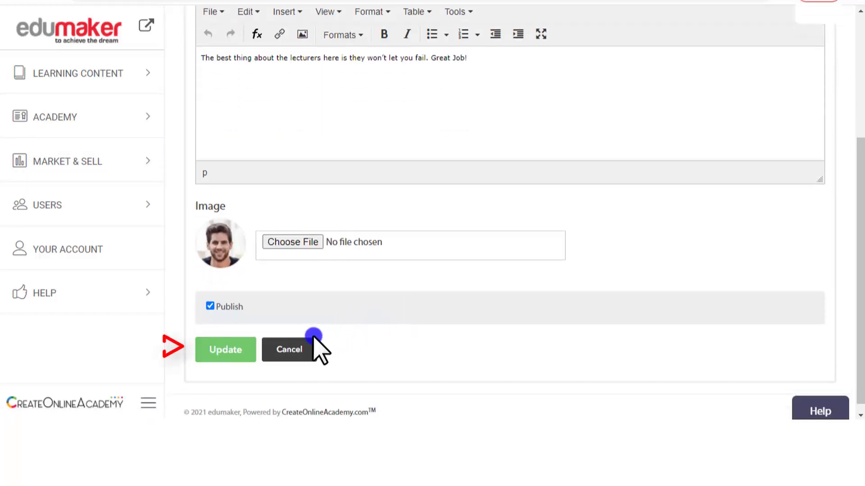
left_click(297, 349)
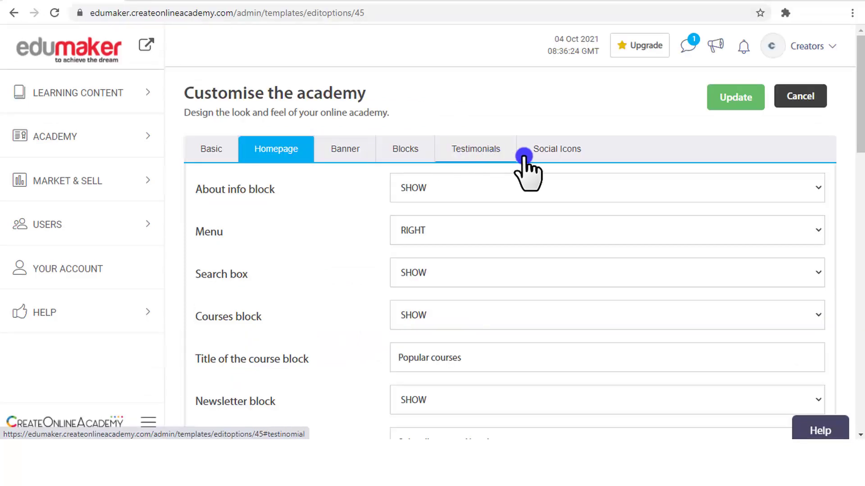
Step: Open the Social Icons settings in a separate page and review the Facebook, Twitter, Linkedin and You Tube link fields
left_click(566, 148)
right_click(565, 149)
left_click(534, 201)
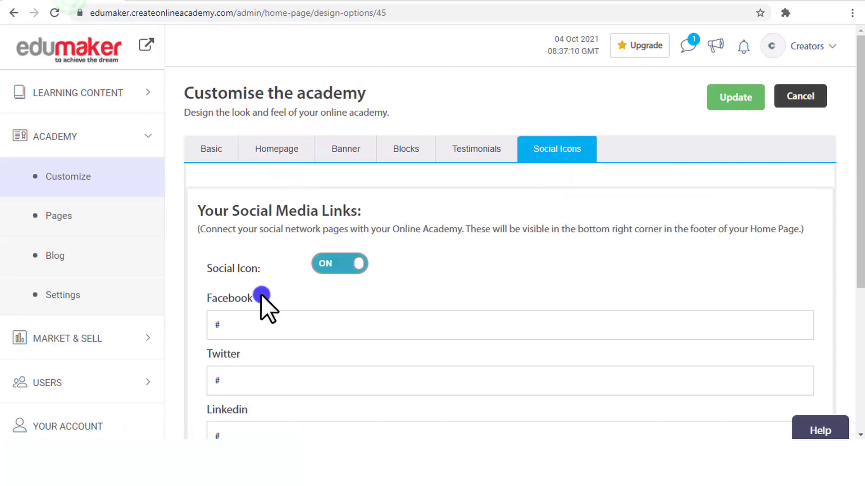
left_click(272, 327)
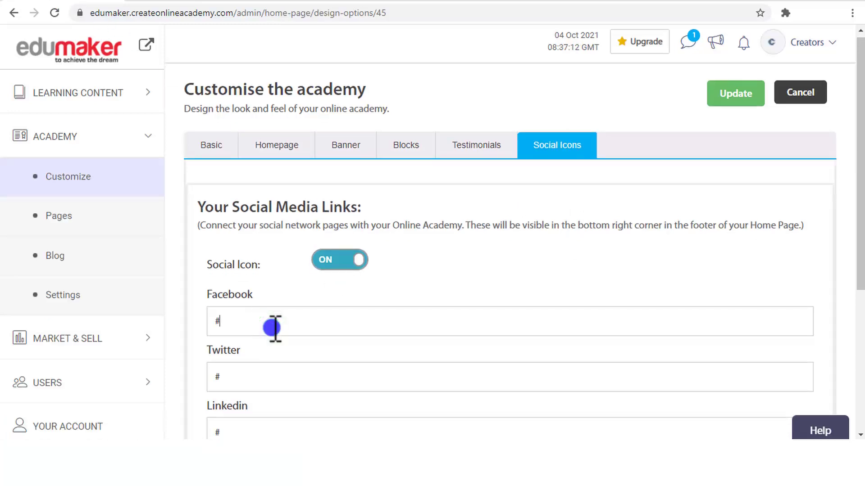
scroll(274, 325, "down", 1)
left_click(265, 313)
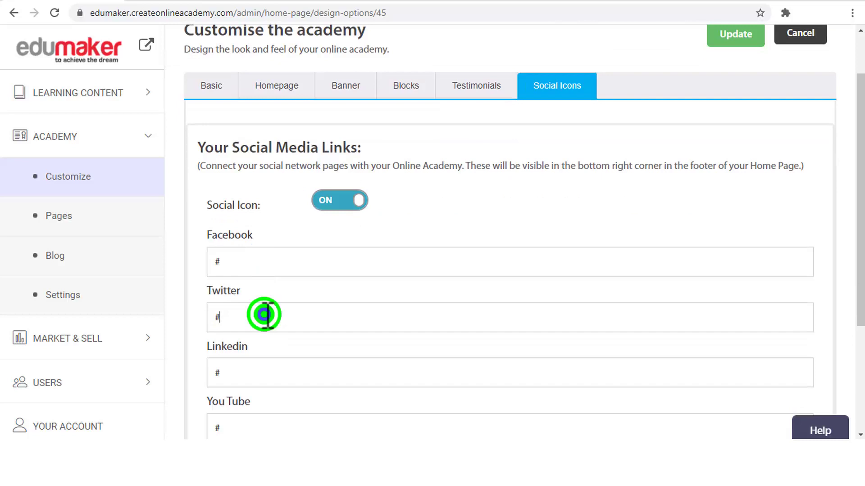
scroll(264, 312, "down", 2)
left_click(264, 299)
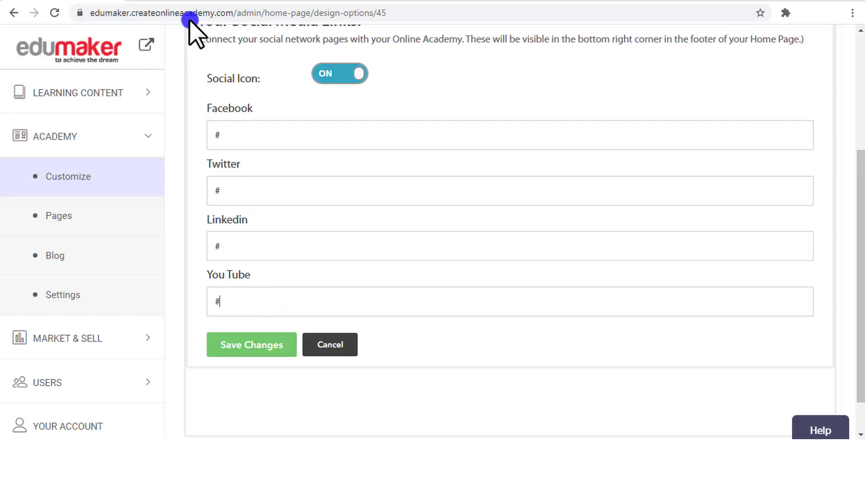
Step: Check the social media icons in the live home page's footer and return to the Social Icons settings
left_click(183, 3)
scroll(292, 164, "down", 10)
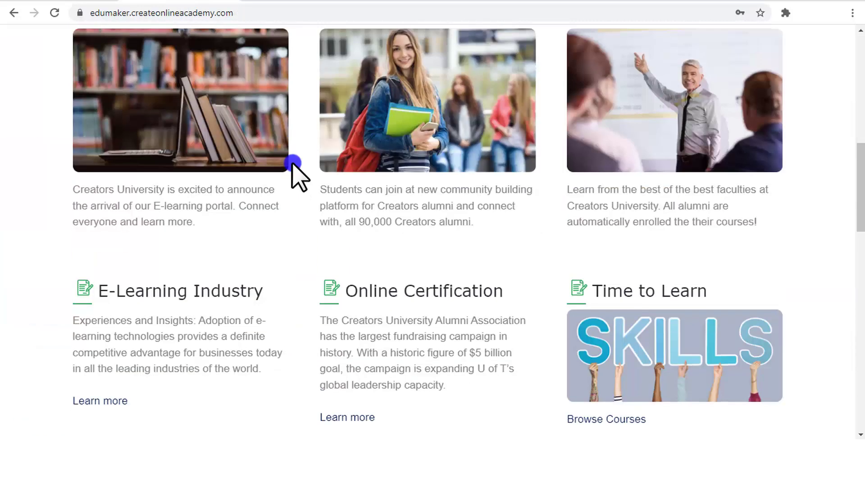
scroll(292, 165, "down", 6)
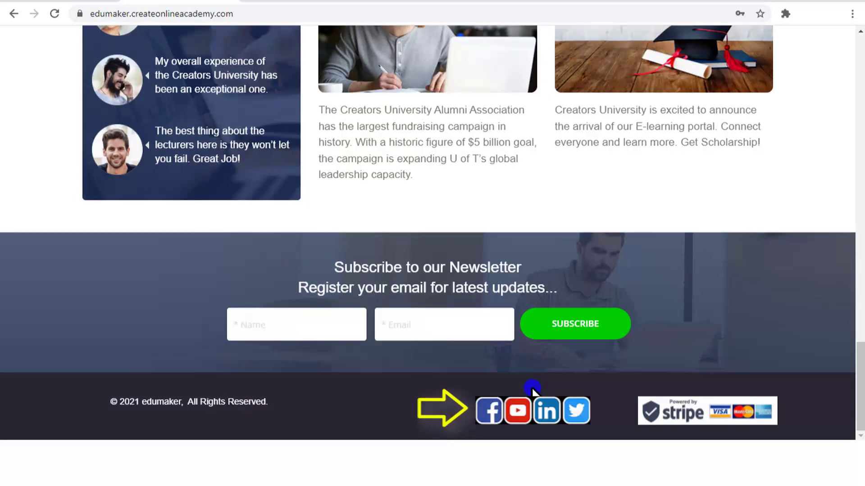
left_click(72, 4)
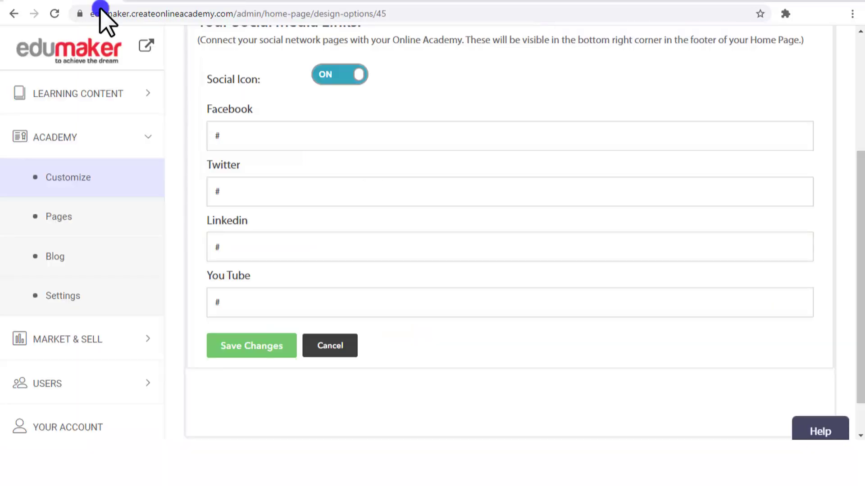
scroll(246, 130, "up", 3)
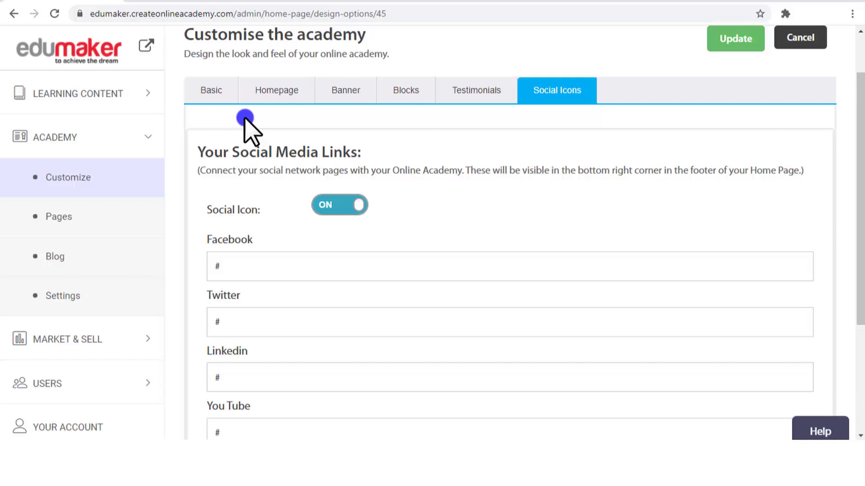
scroll(245, 118, "up", 2)
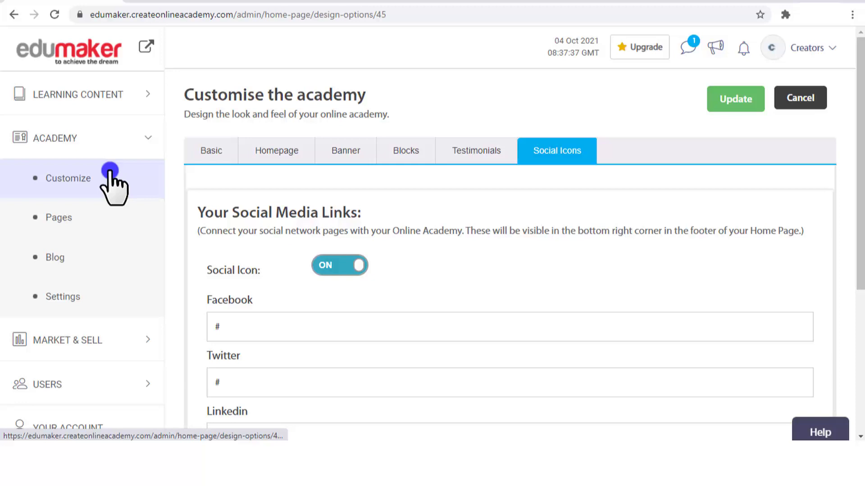
Step: Open the academy's Pages list and compare it with the pages under More on the live home page
left_click(60, 217)
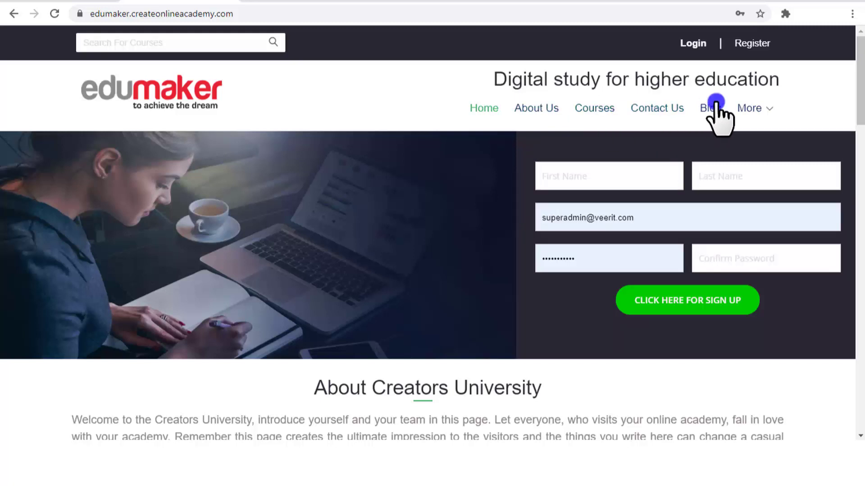
mouse_move(753, 109)
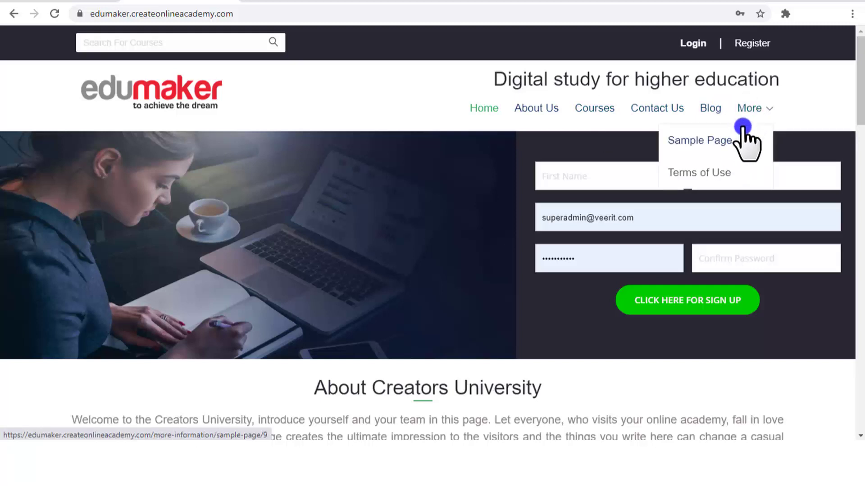
left_click(74, 4)
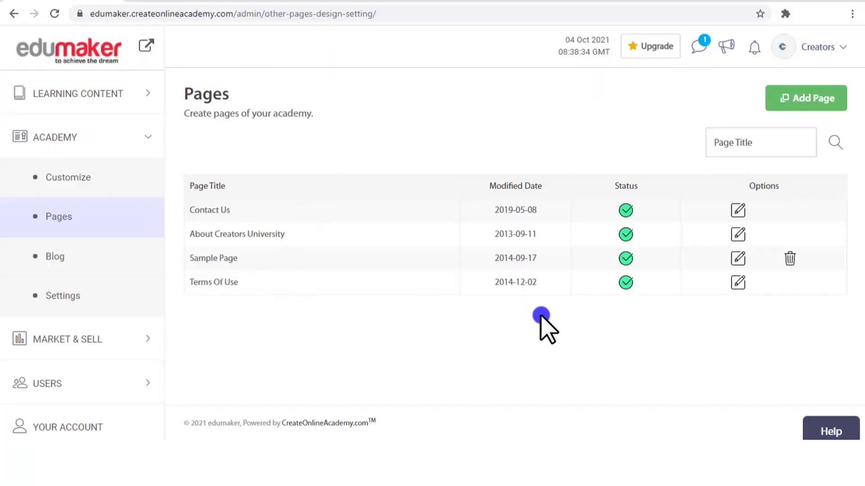
Step: Review the Terms of Use page's description, More menu visibility and SEO fields, and return to the Pages list
left_click(738, 283)
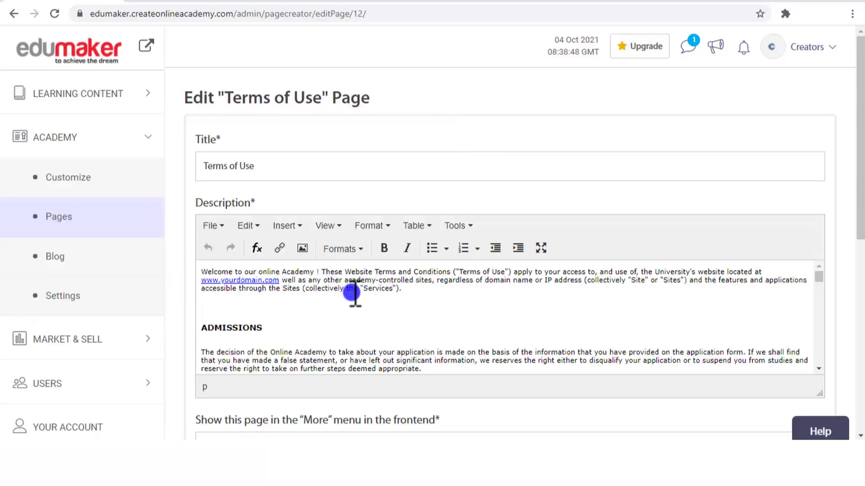
scroll(353, 290, "down", 10)
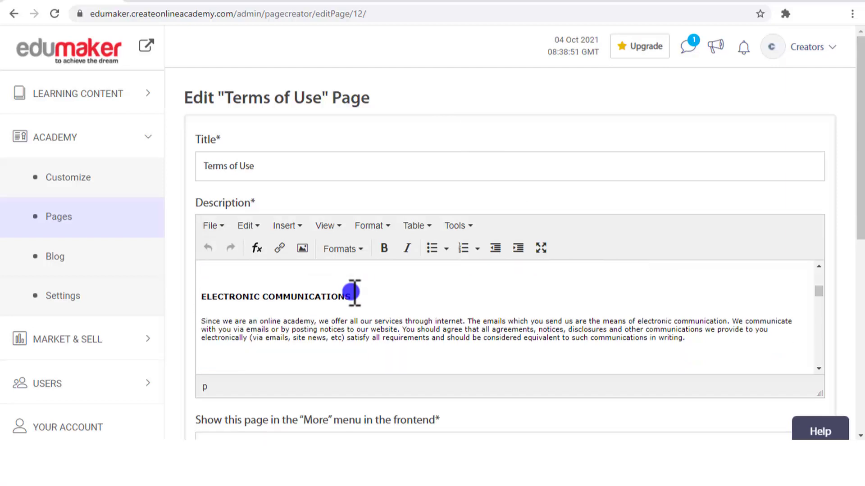
scroll(353, 291, "down", 10)
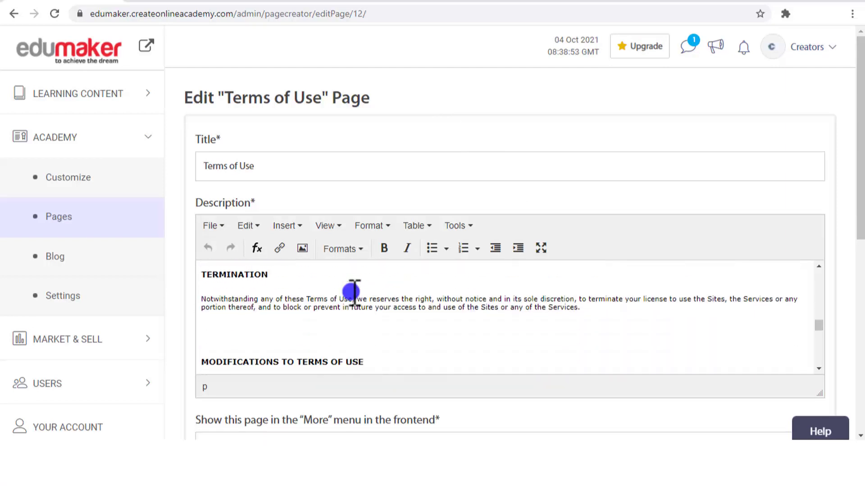
scroll(353, 290, "down", 10)
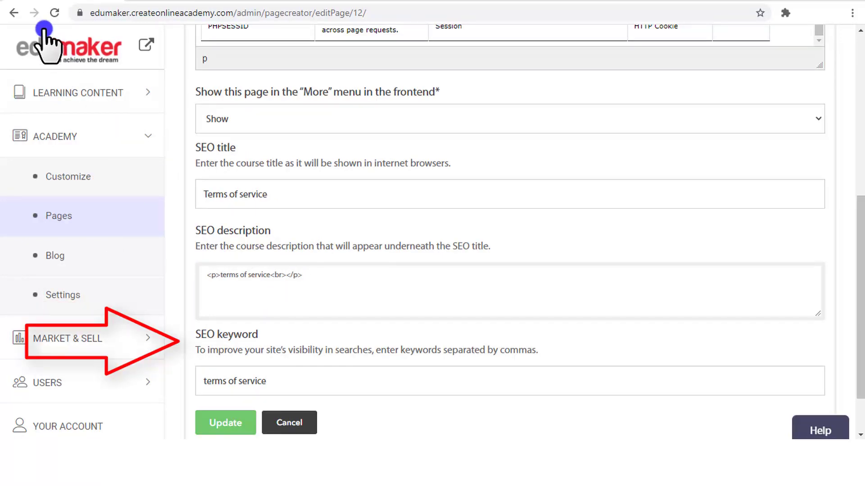
left_click(21, 13)
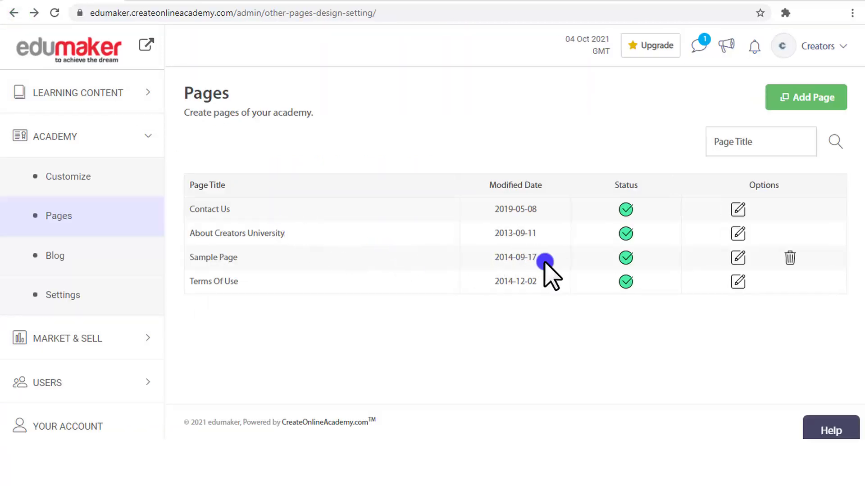
Step: Open the Sample Page for editing and examine the content types that can be inserted in its description
left_click(725, 264)
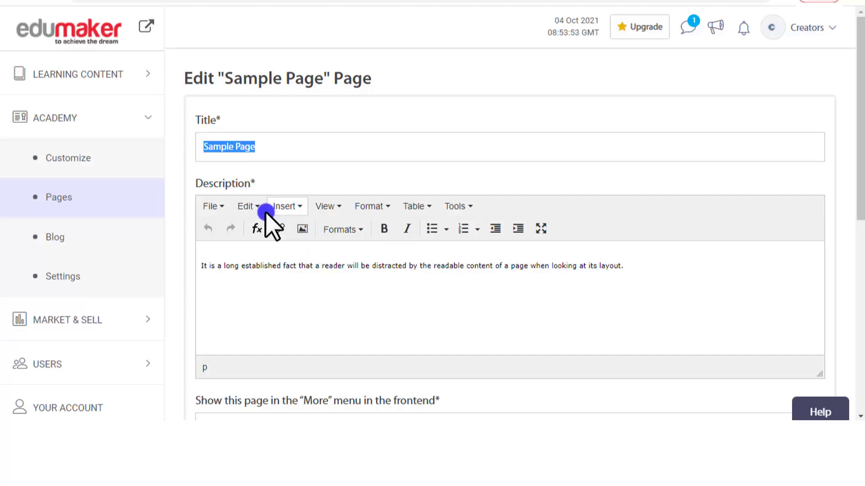
left_click(300, 208)
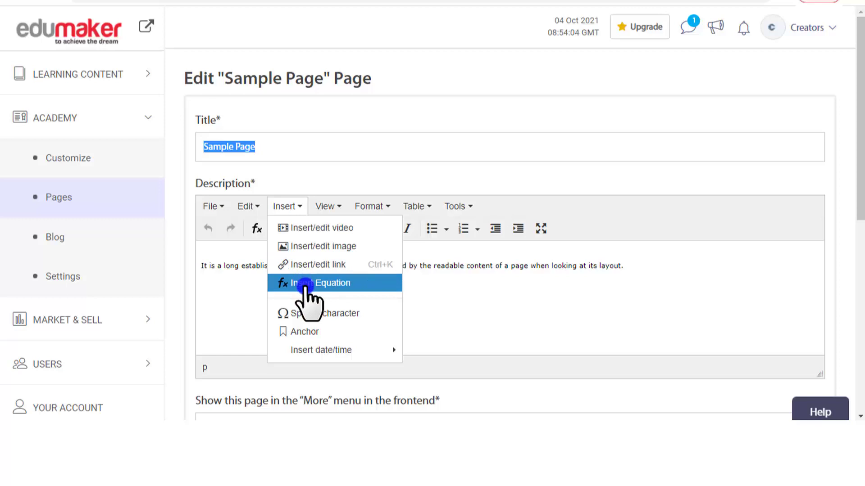
scroll(473, 270, "down", 3)
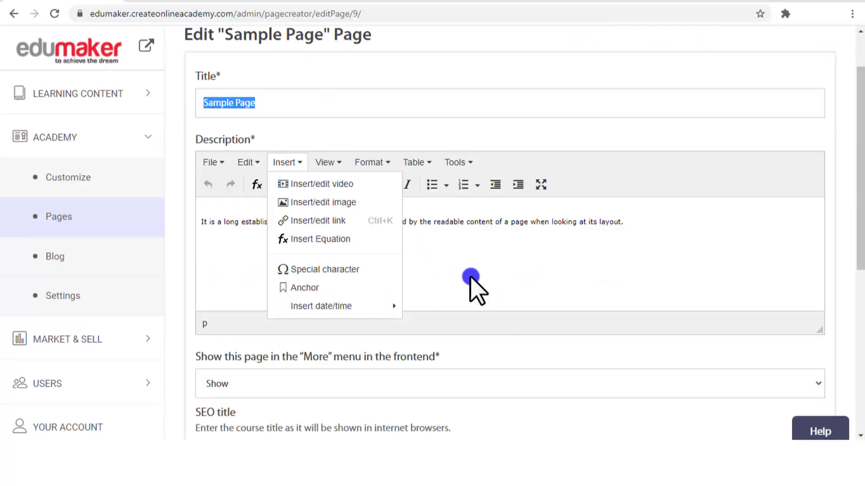
left_click(471, 258)
Step: Review the Sample Page's More menu visibility and its SEO title, SEO description and SEO keyword fields
scroll(471, 277, "down", 4)
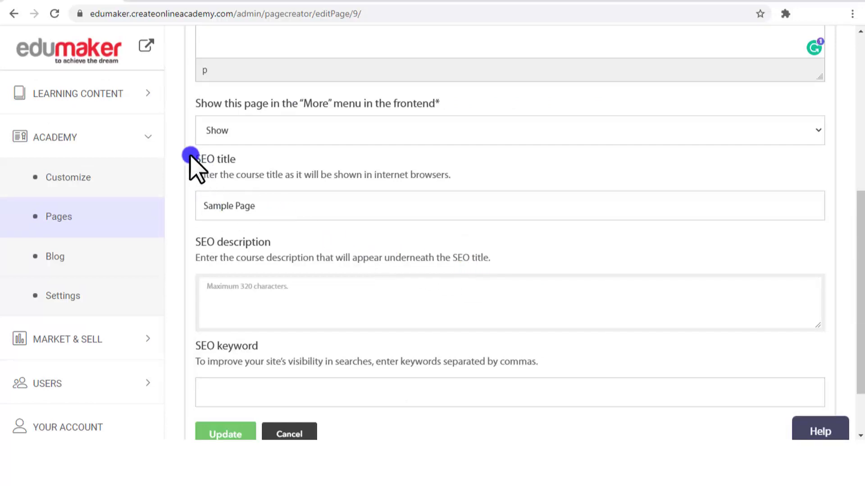
left_click_drag(193, 159, 239, 162)
left_click_drag(198, 241, 272, 242)
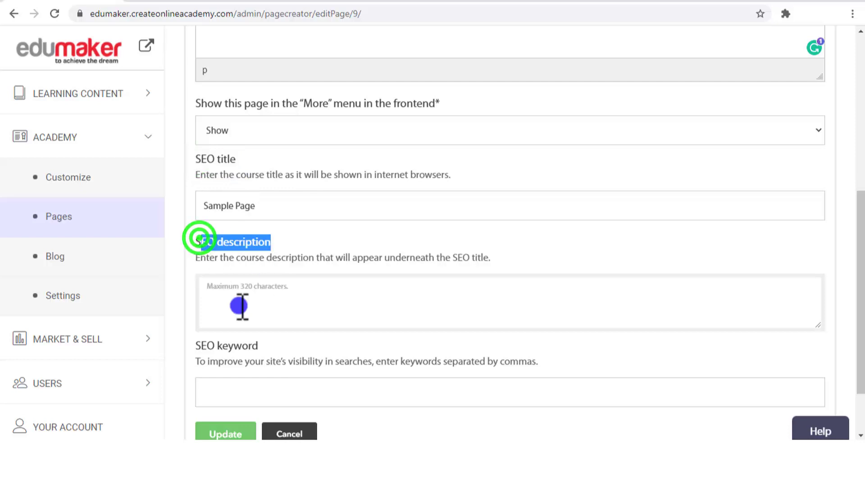
left_click_drag(194, 345, 236, 346)
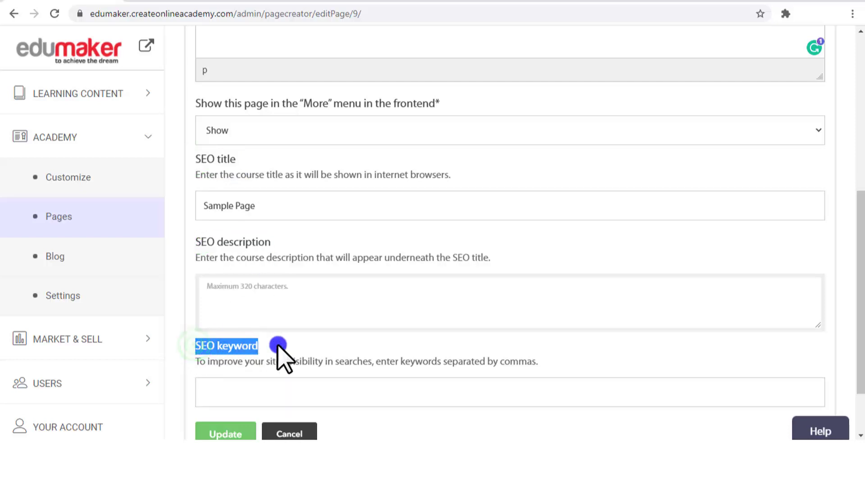
scroll(279, 347, "down", 2)
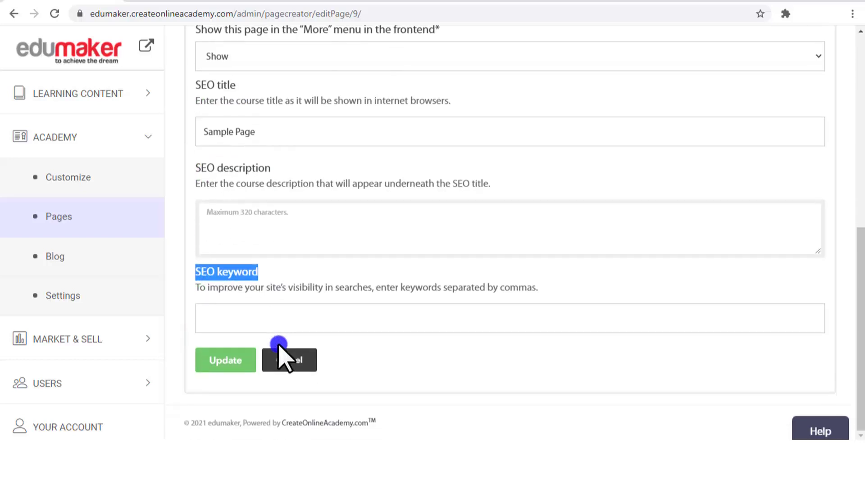
Step: Return to the Pages list and review the Contact Us, About Creators University and Terms Of Use entries
scroll(278, 346, "up", 1)
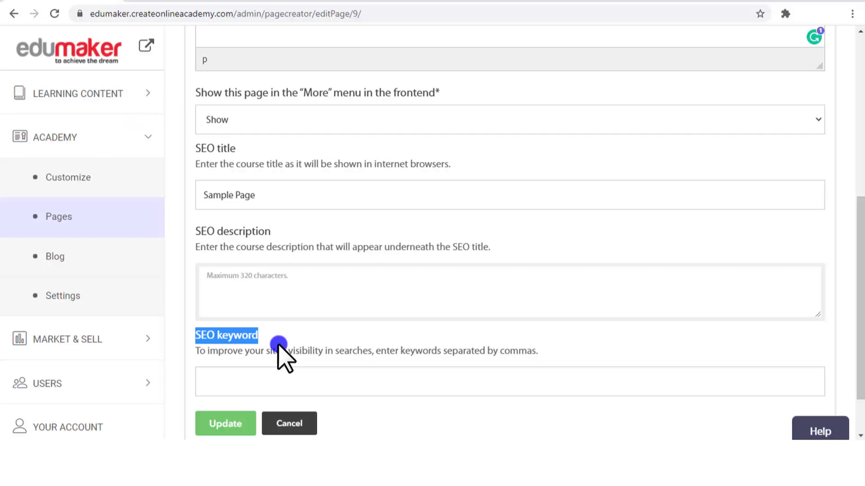
scroll(280, 347, "up", 7)
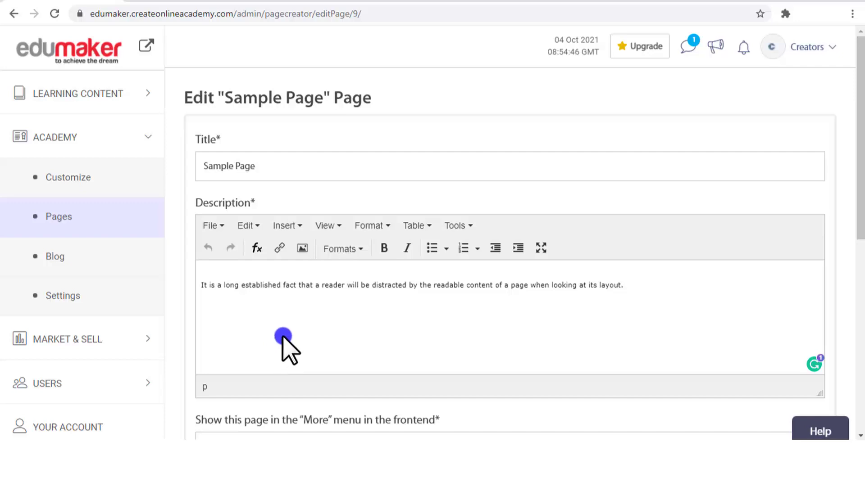
left_click(65, 215)
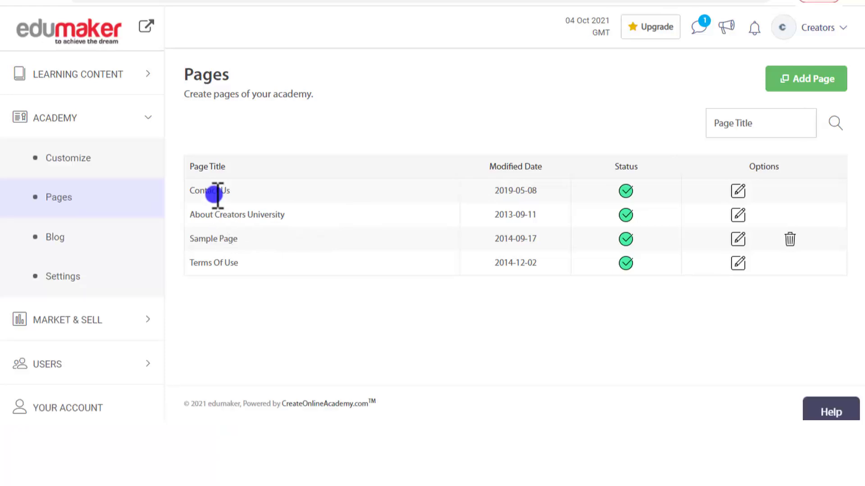
left_click(192, 191)
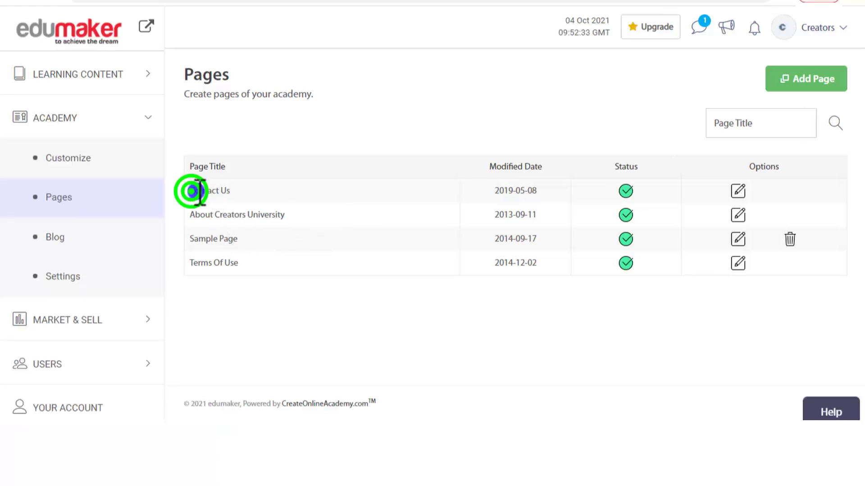
left_click_drag(199, 191, 247, 203)
left_click_drag(188, 216, 288, 216)
left_click_drag(189, 264, 242, 264)
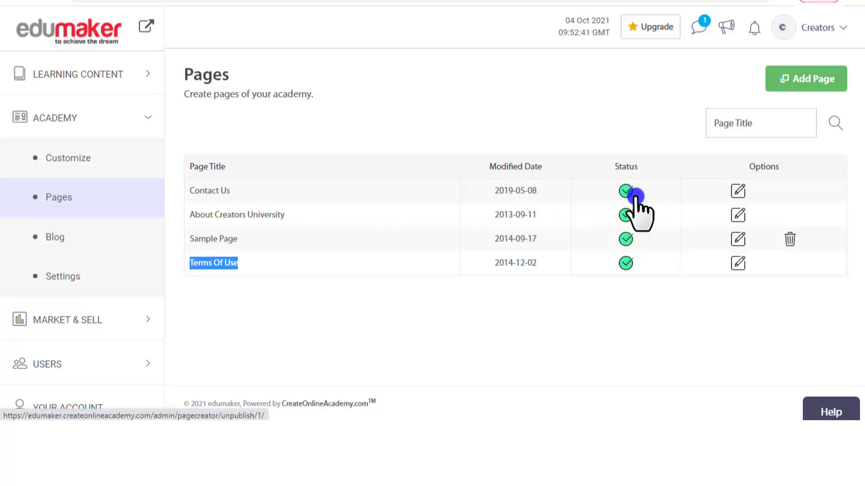
Step: Open the Contact Us page for editing and review its description, address, phone, email, website and Google Map Code fields
left_click(737, 192)
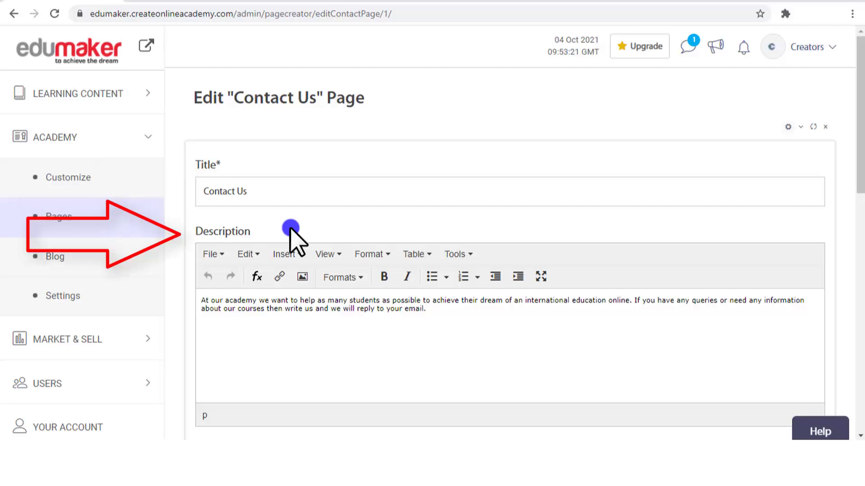
scroll(469, 328, "down", 5)
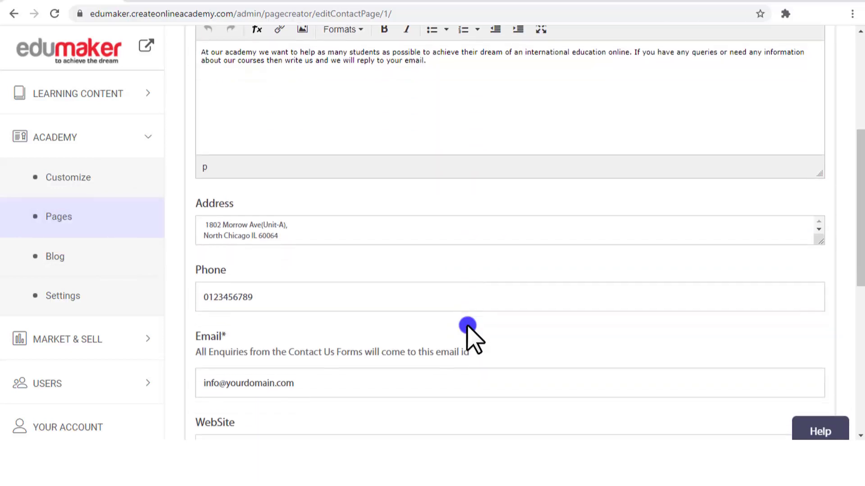
scroll(469, 328, "down", 1)
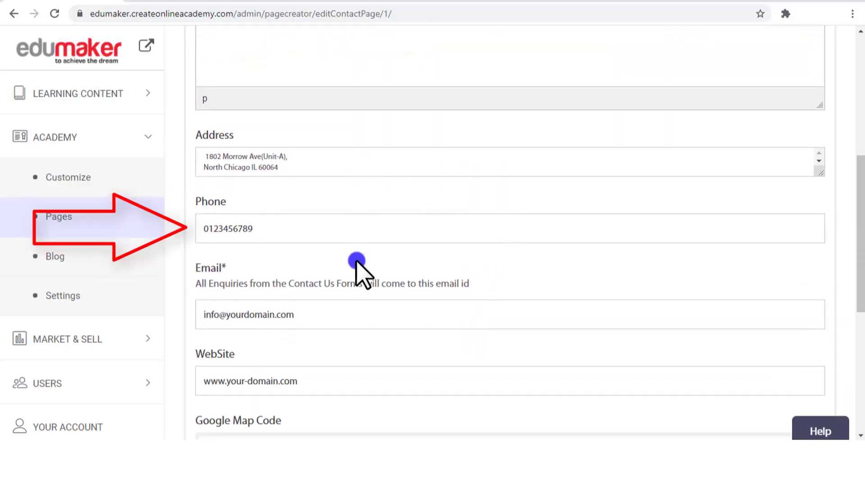
scroll(366, 270, "down", 5)
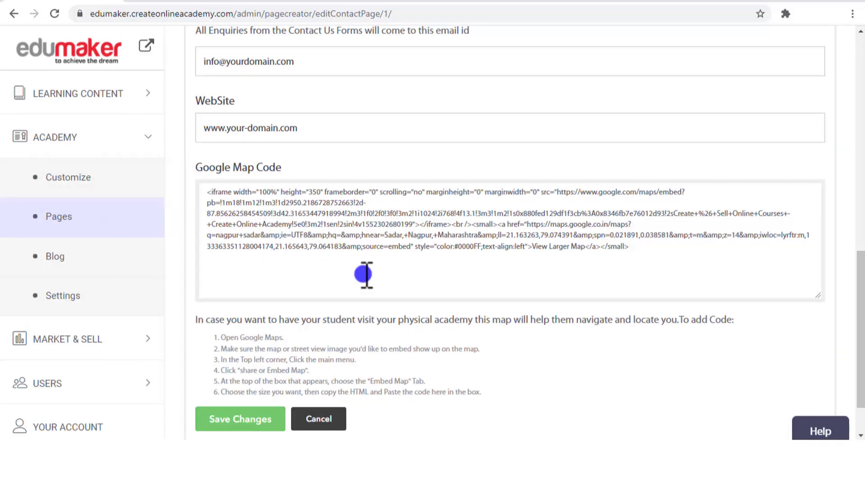
scroll(364, 276, "down", 1)
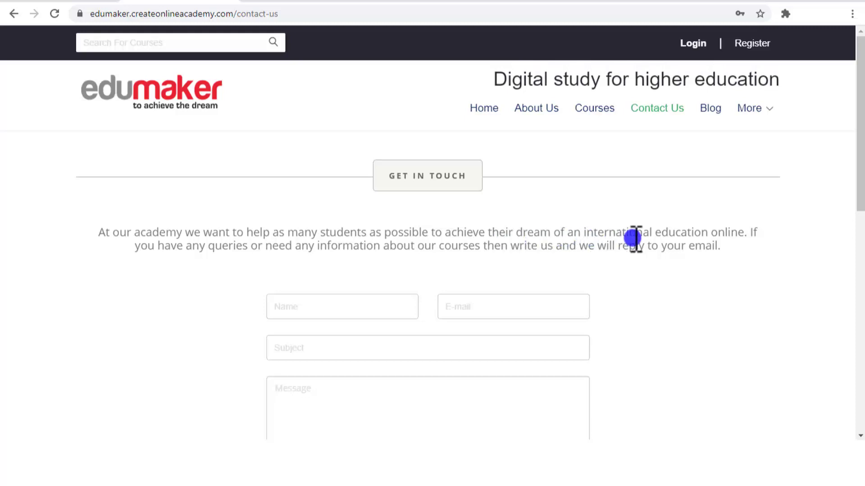
Step: Examine the live Contact Us page's introduction, enquiry form, contact details and embedded map
scroll(633, 238, "down", 4)
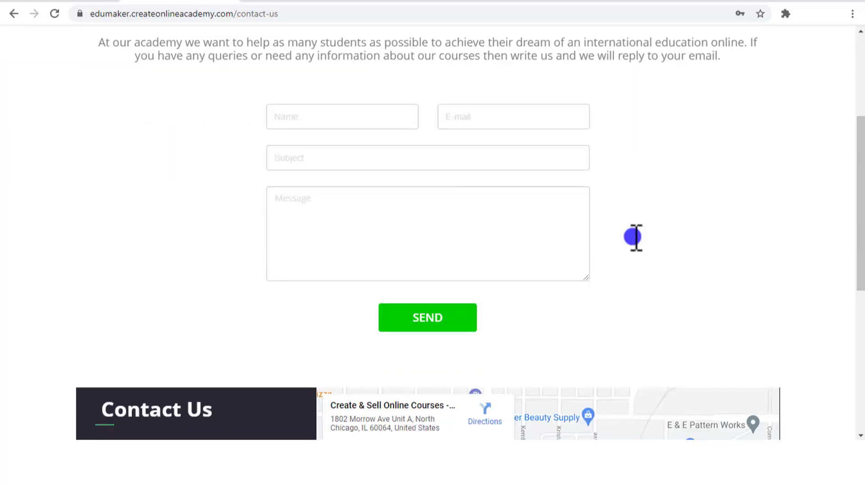
scroll(632, 237, "down", 1)
scroll(633, 238, "down", 5)
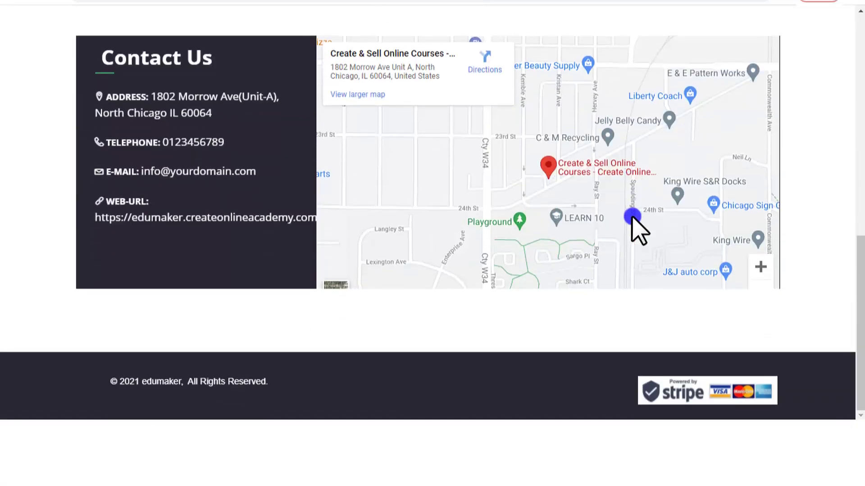
scroll(632, 216, "down", 2)
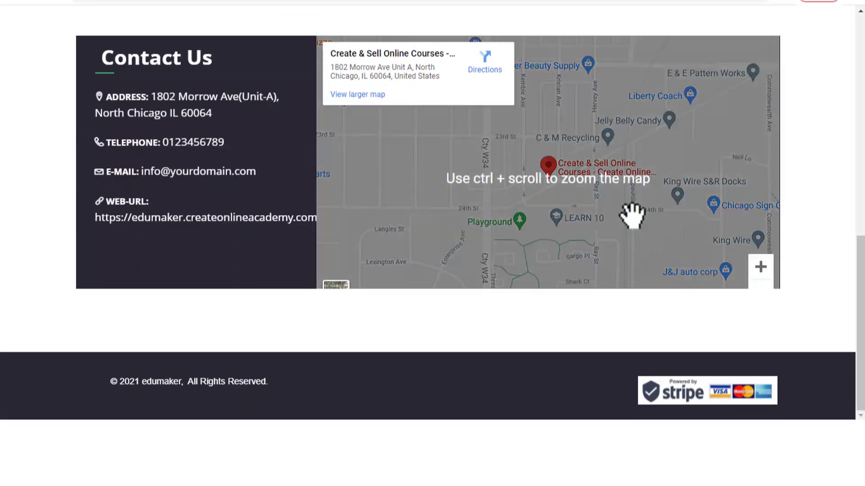
scroll(632, 216, "up", 1)
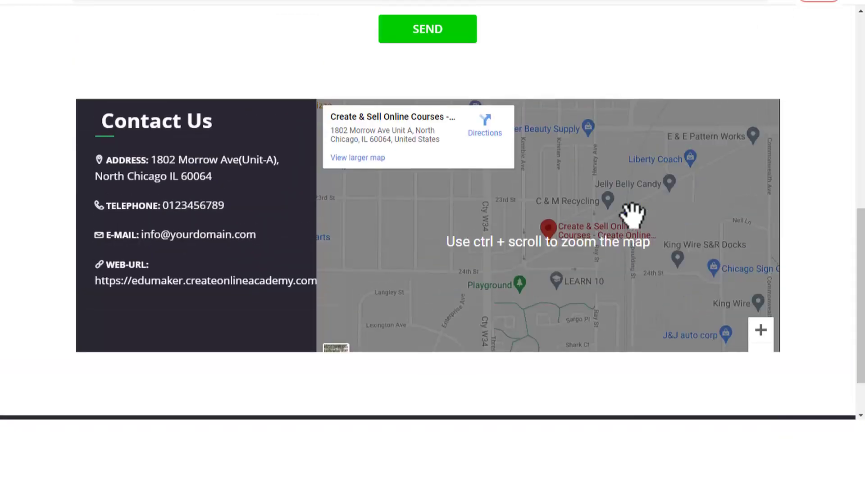
scroll(633, 216, "up", 4)
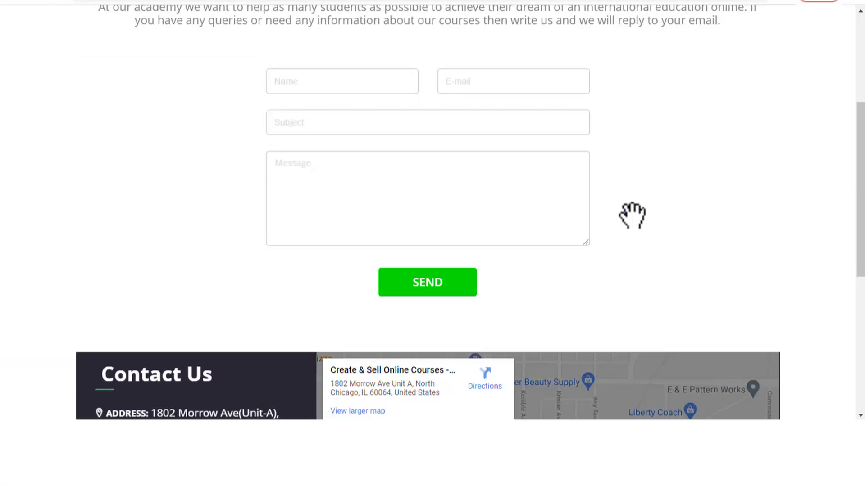
scroll(633, 216, "up", 3)
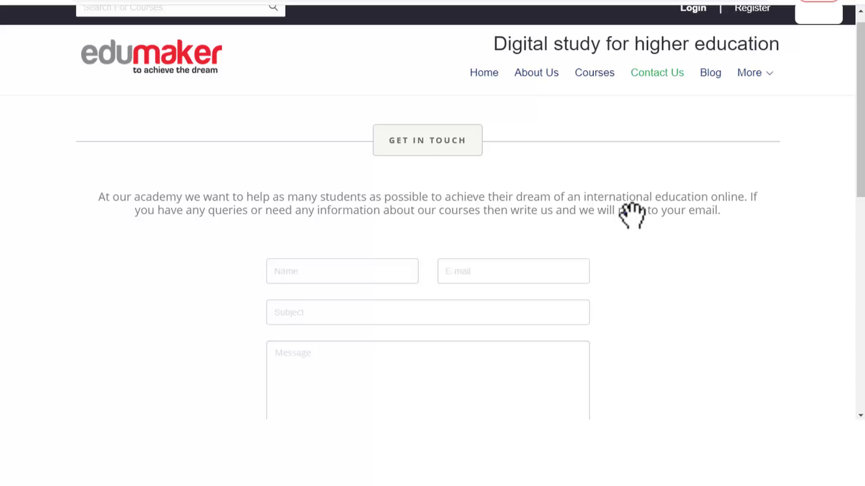
scroll(633, 216, "down", 2)
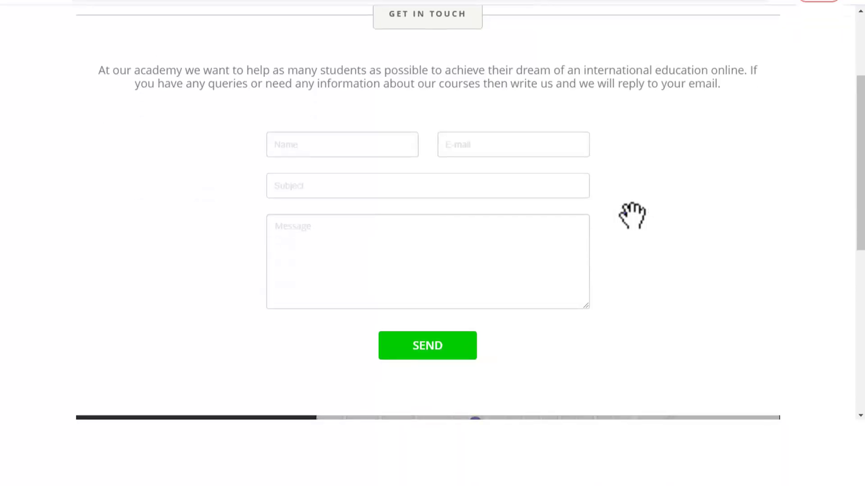
scroll(632, 216, "down", 3)
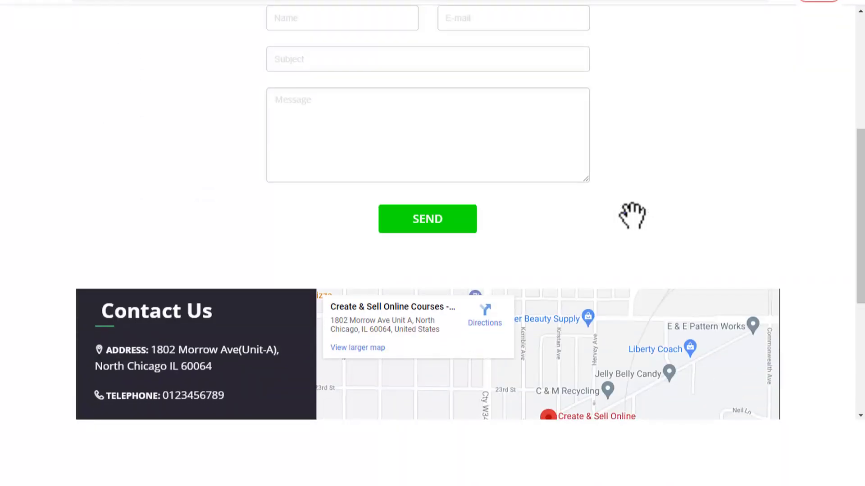
scroll(632, 217, "down", 3)
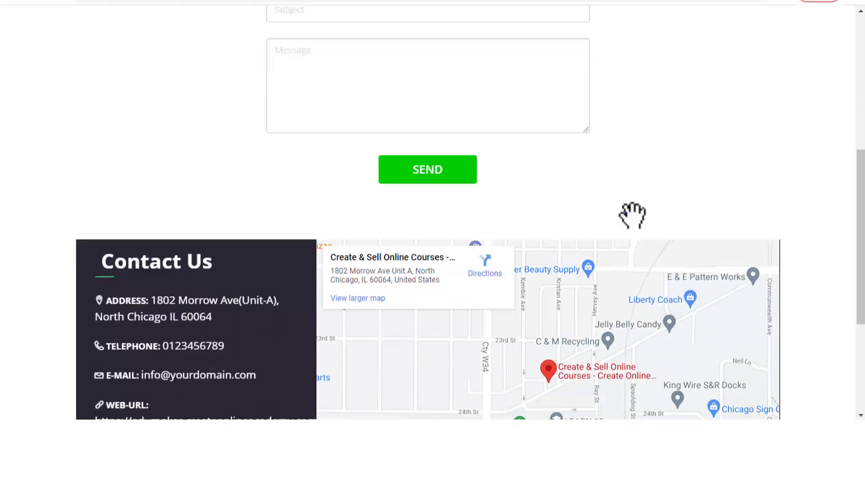
scroll(632, 216, "up", 3)
scroll(633, 216, "up", 8)
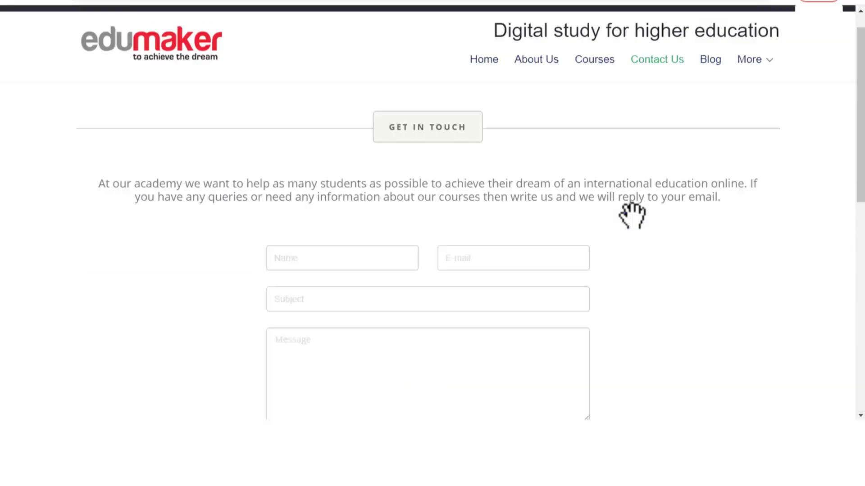
Step: Check the About Creators University page entry and open the academy's blog post list
left_click(735, 236)
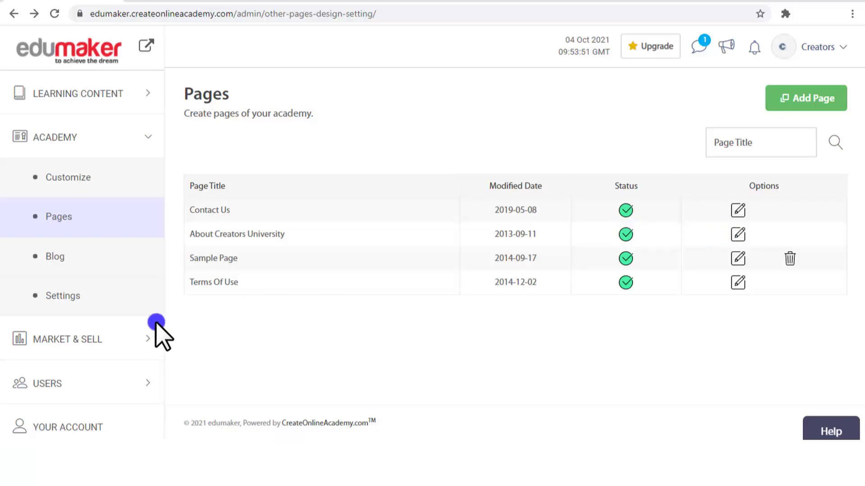
left_click(65, 258)
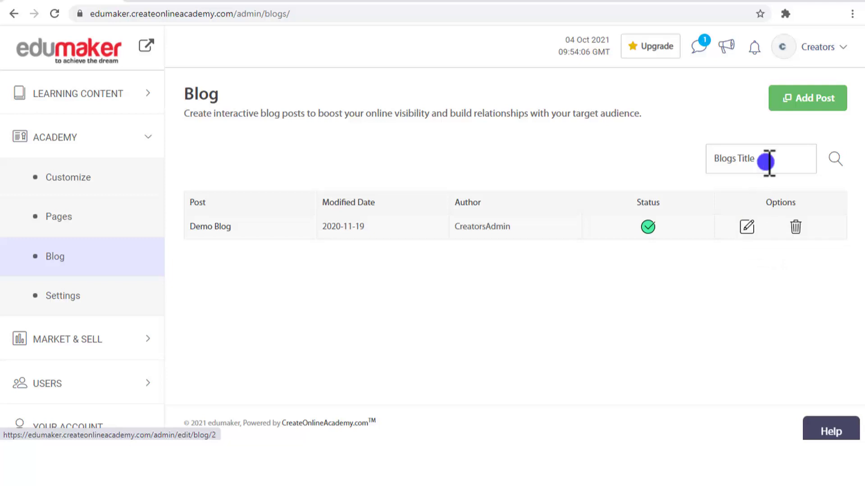
left_click(794, 102)
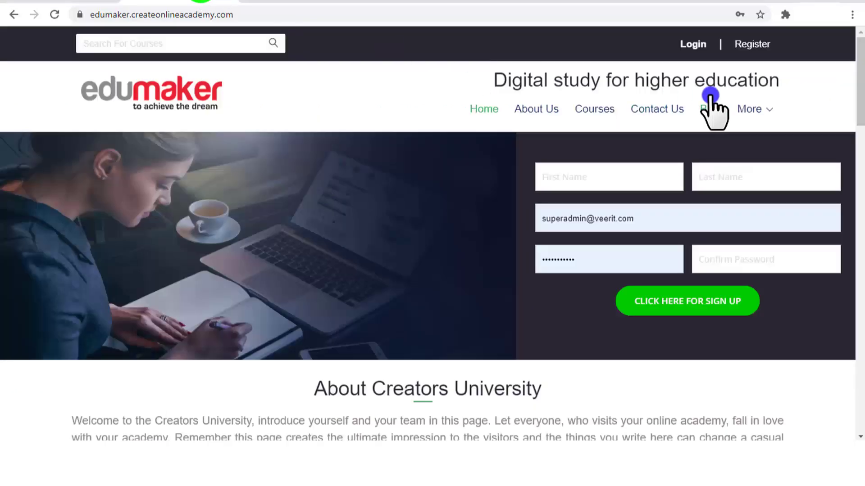
Step: Open the Blog on the live site and read the full Demo Blog post
left_click(711, 110)
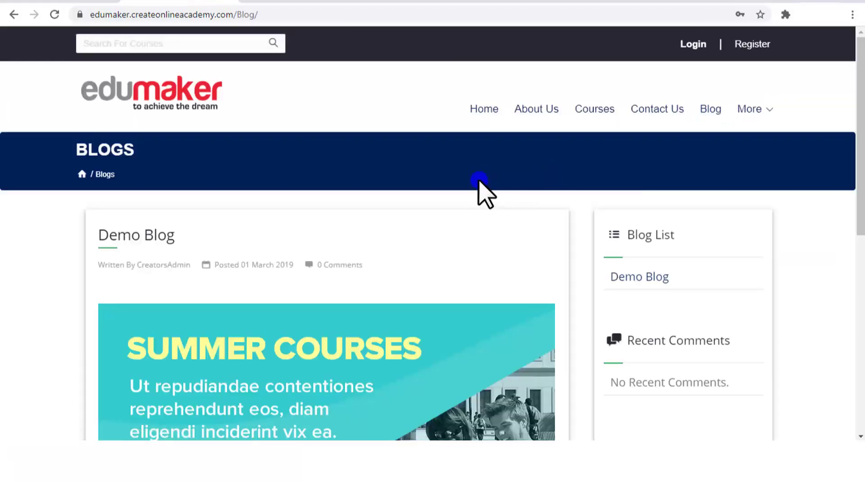
scroll(129, 193, "down", 4)
scroll(96, 210, "down", 5)
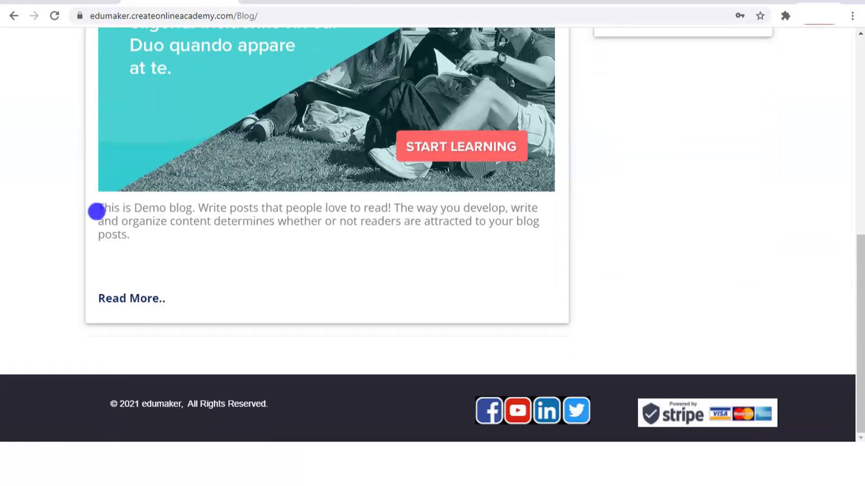
left_click(144, 301)
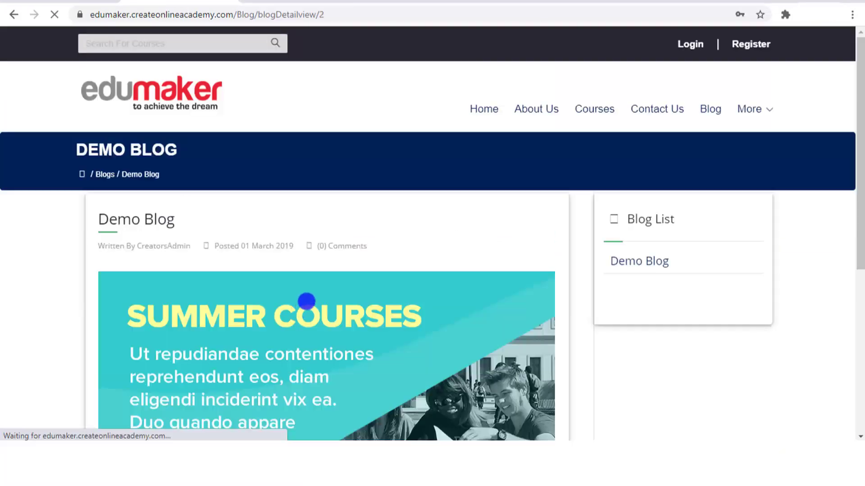
scroll(305, 300, "down", 4)
scroll(306, 300, "down", 4)
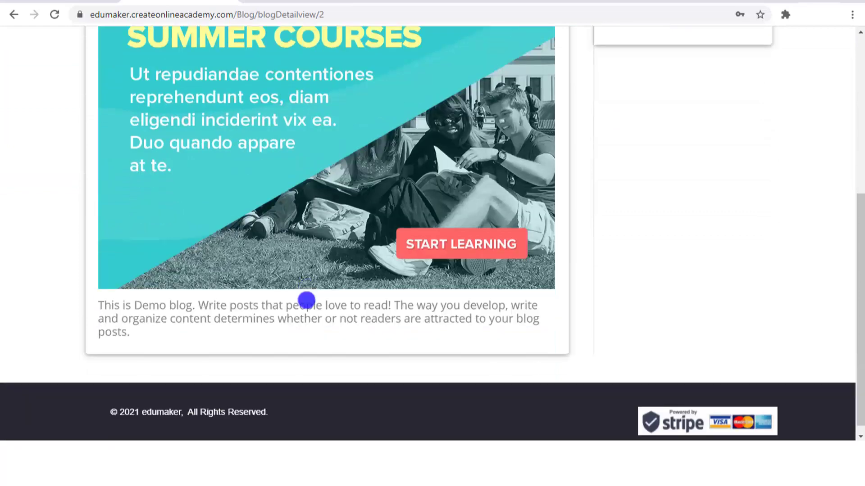
Step: Start a new blog post in the admin area and inspect its Blog Title and Description fields
left_click(807, 99)
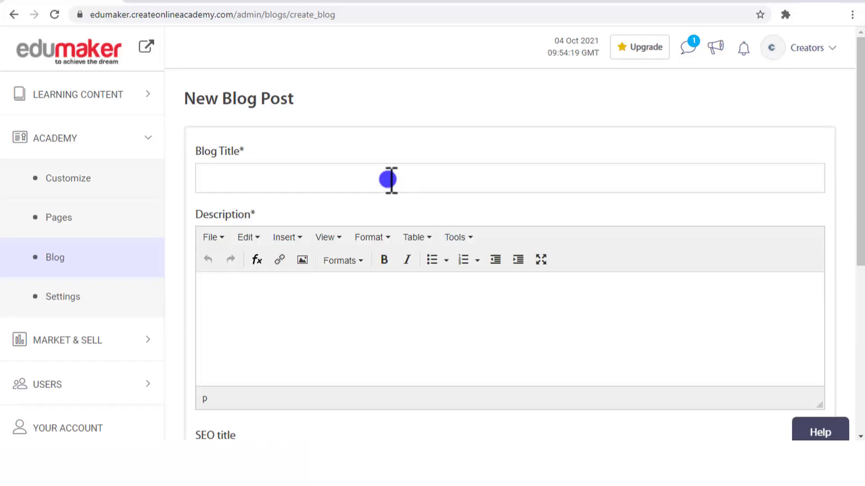
left_click(387, 179)
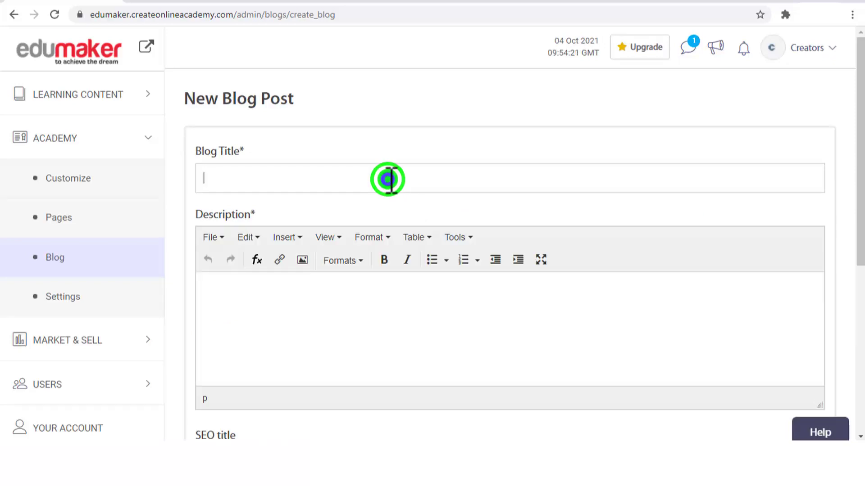
left_click(310, 286)
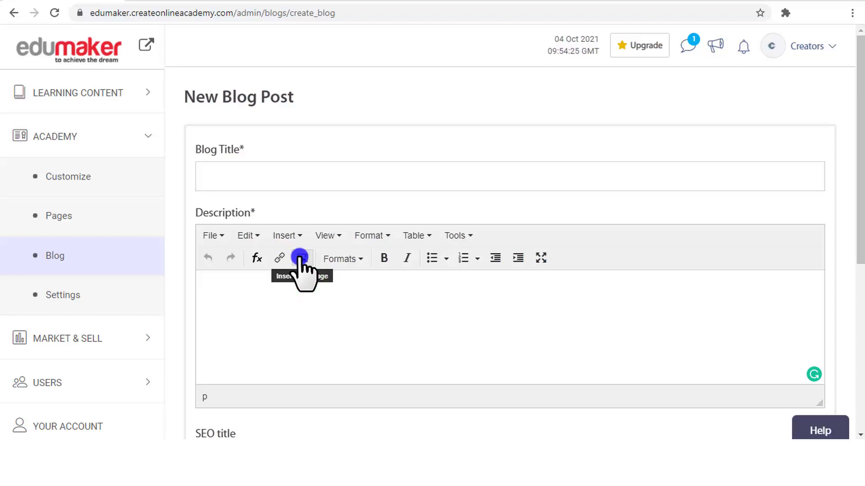
Step: Examine the insert, text formatting, table and source code options available for the new blog post's description
left_click(296, 236)
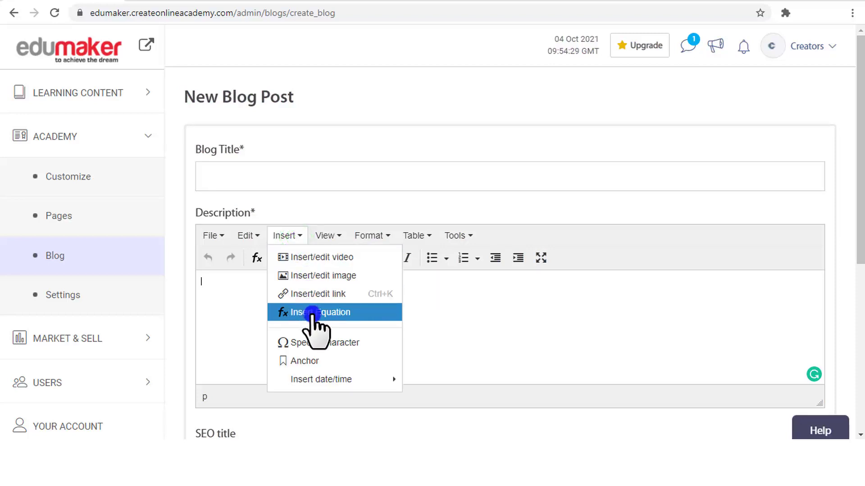
left_click(420, 317)
left_click(375, 235)
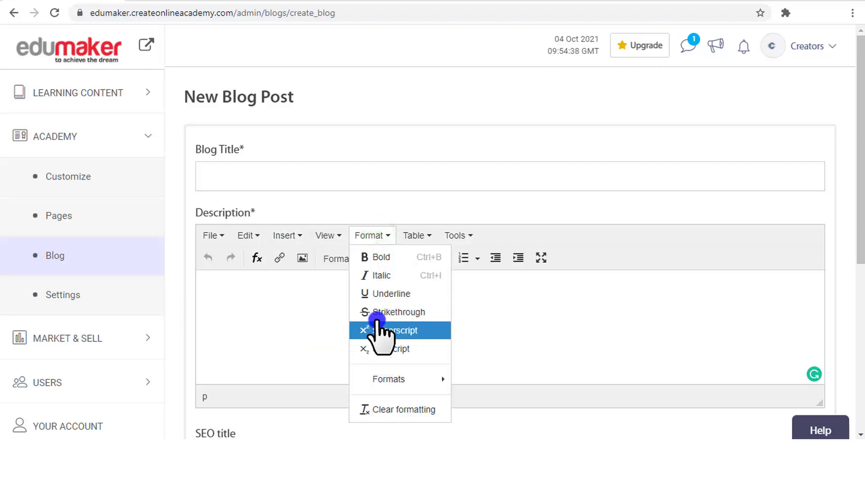
left_click(421, 235)
left_click(470, 235)
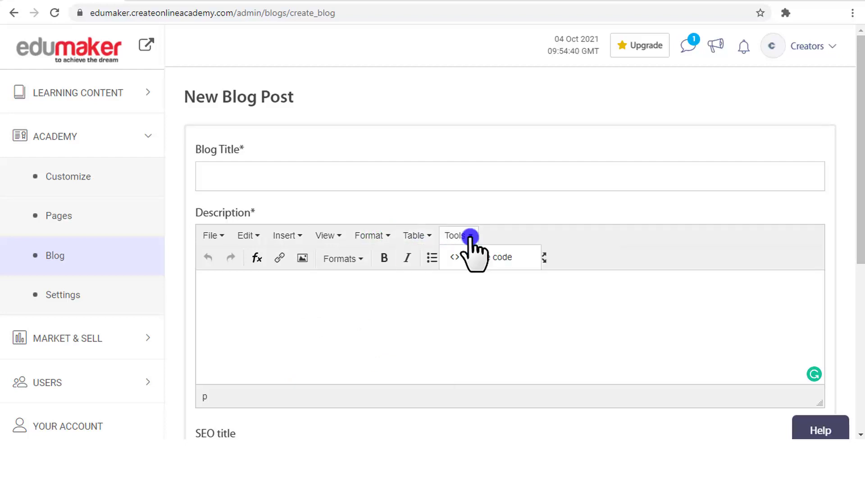
left_click(470, 235)
left_click(470, 235)
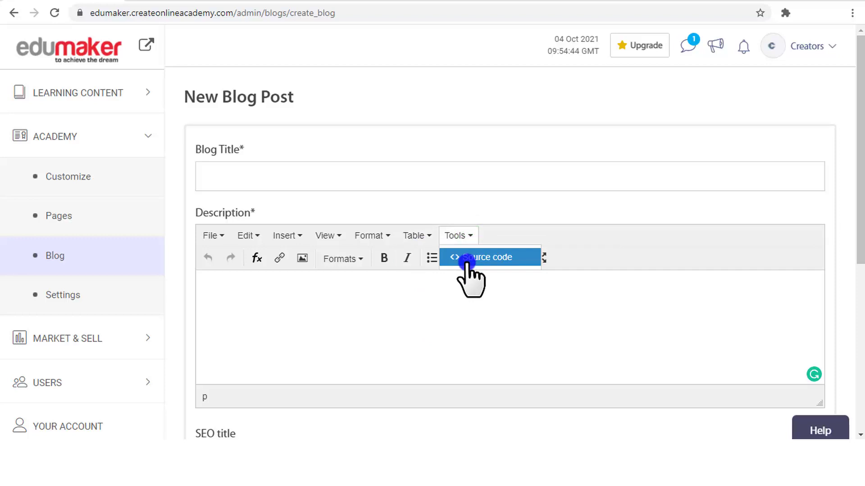
Step: Inspect the SEO title, SEO description and Course keywords fields of the new blog post form
scroll(347, 305, "down", 5)
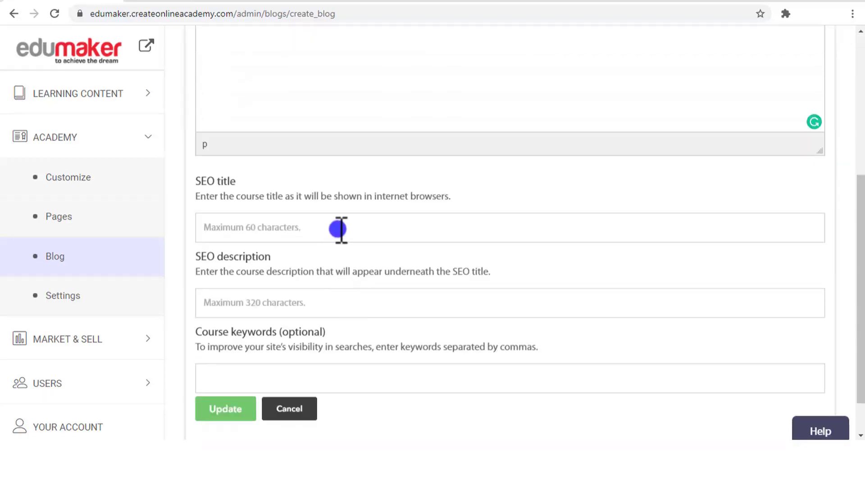
left_click(309, 219)
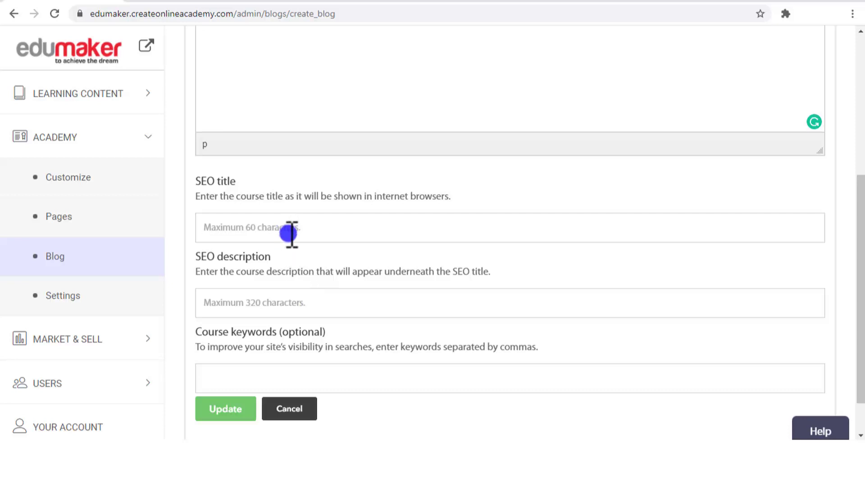
left_click(286, 301)
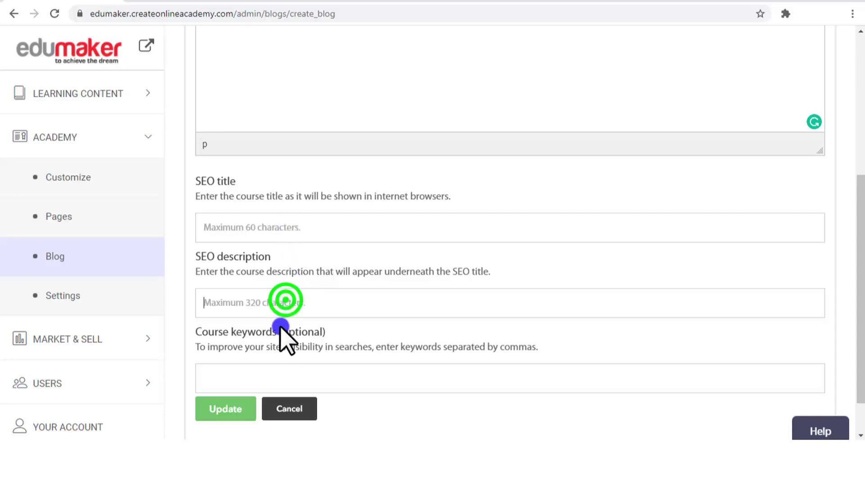
left_click(272, 369)
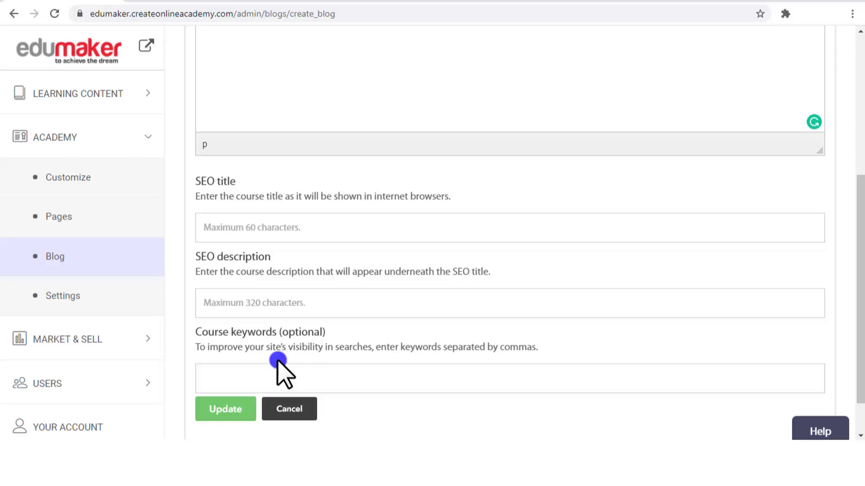
left_click(278, 361)
scroll(278, 362, "up", 5)
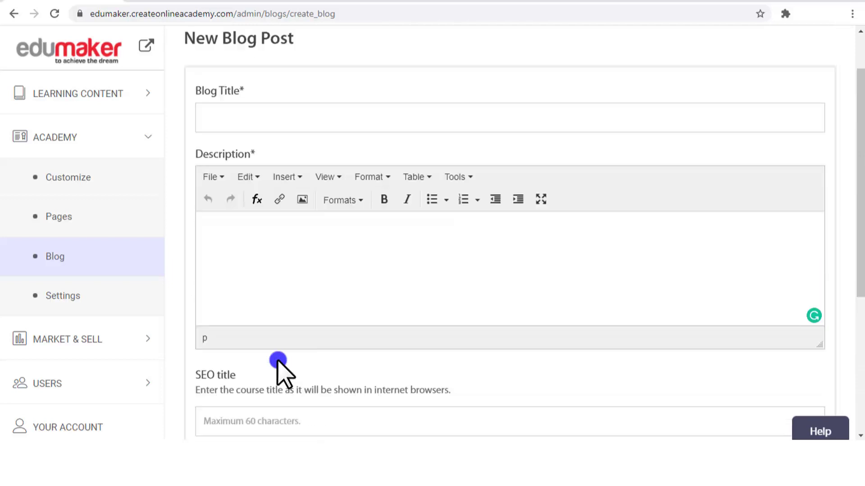
scroll(277, 362, "up", 2)
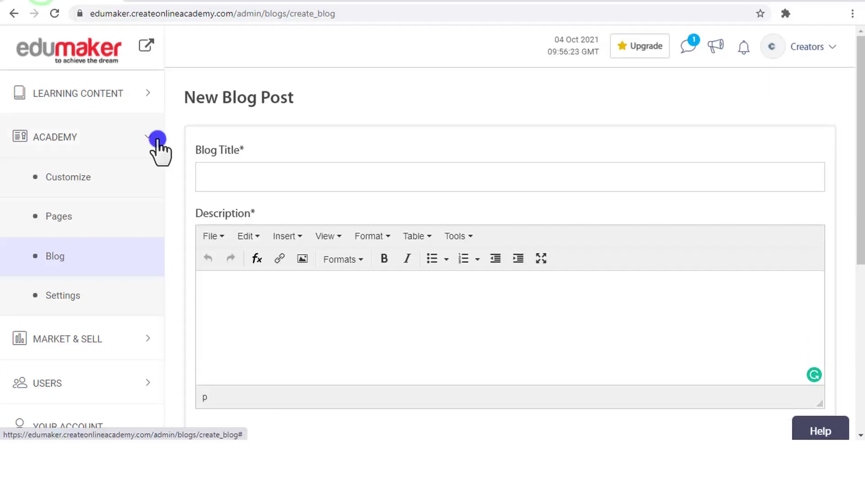
Step: Open the academy's Settings and review the General settings from currency to bread crumbs
left_click(72, 144)
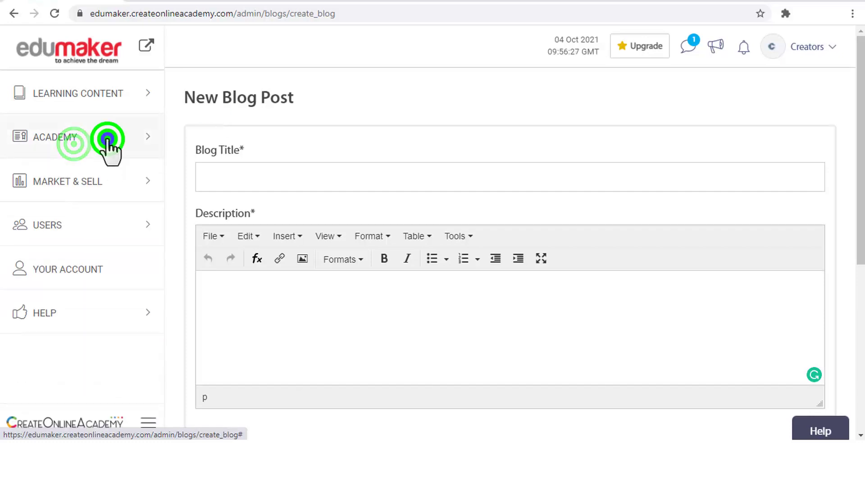
left_click(107, 140)
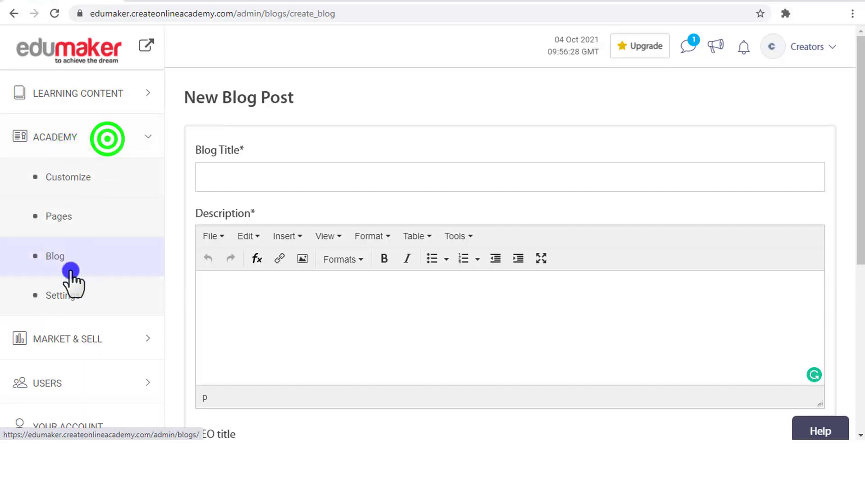
left_click(57, 293)
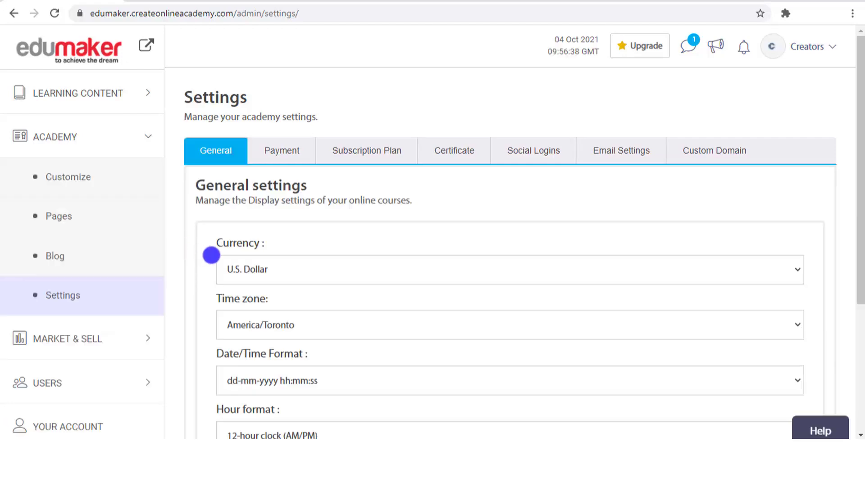
scroll(211, 255, "down", 4)
scroll(211, 255, "up", 4)
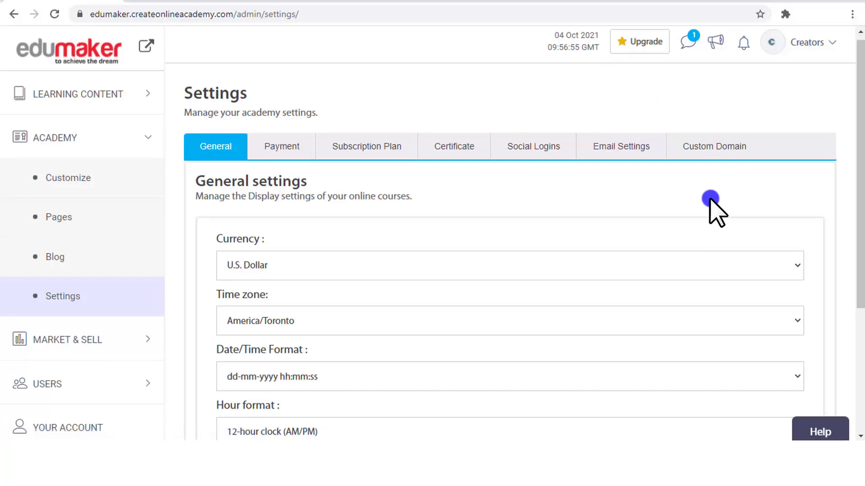
scroll(712, 198, "down", 2)
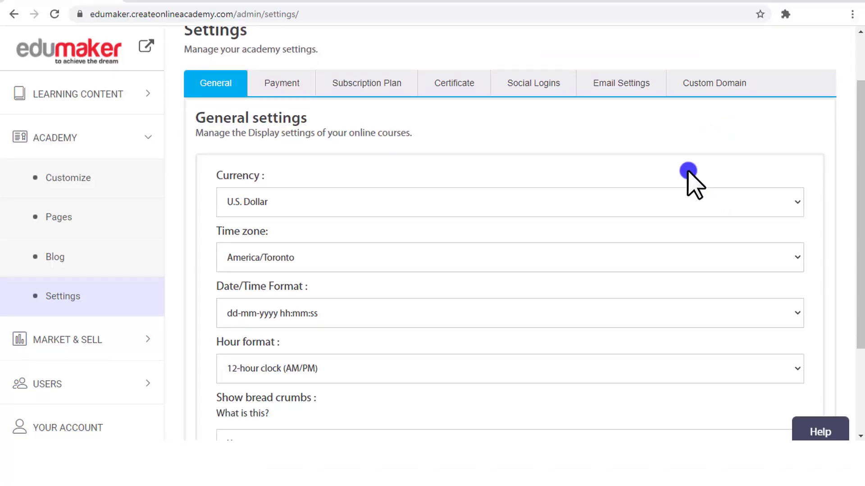
Step: Inspect the available choices for Currency, Time zone, Date/Time Format and Hour format in the General settings
left_click(795, 202)
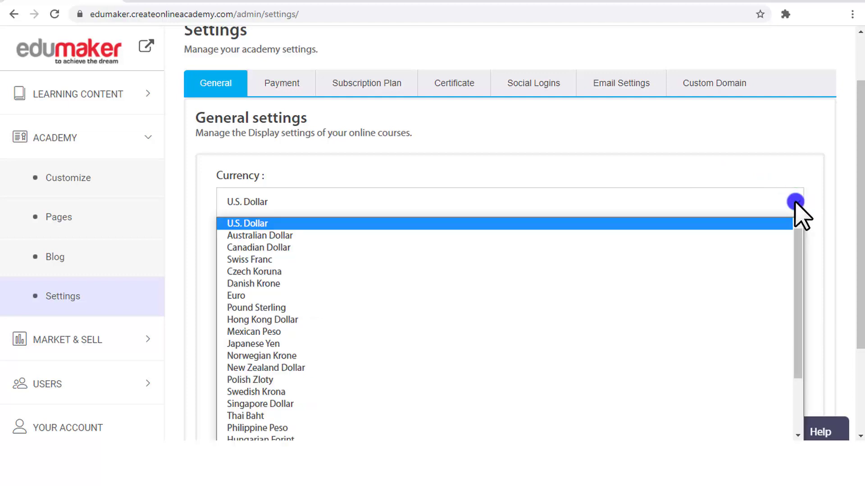
left_click(795, 203)
scroll(592, 151, "down", 3)
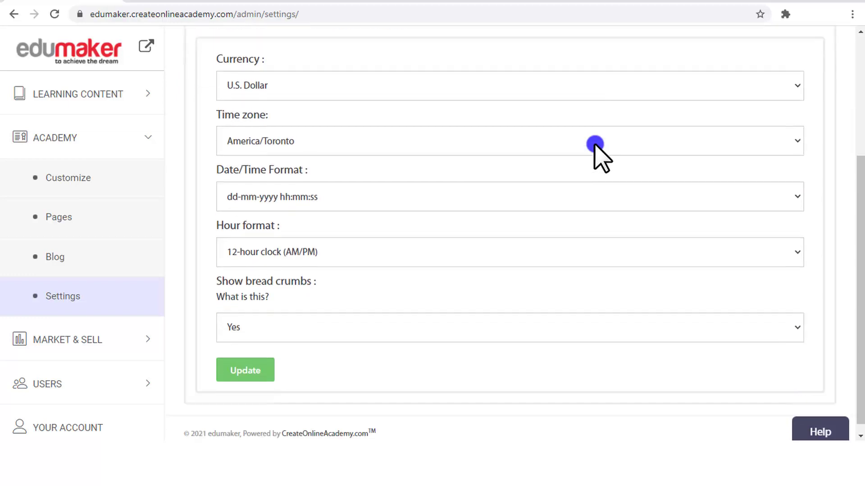
left_click(241, 131)
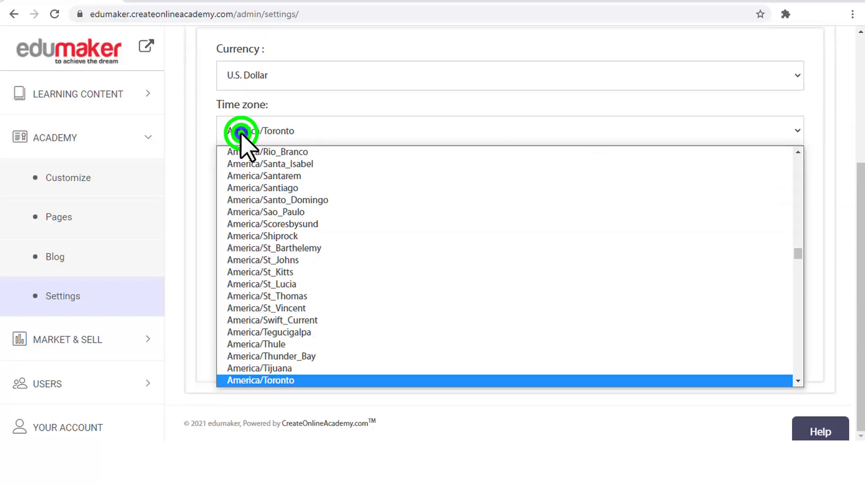
left_click(241, 132)
left_click(228, 188)
left_click(231, 192)
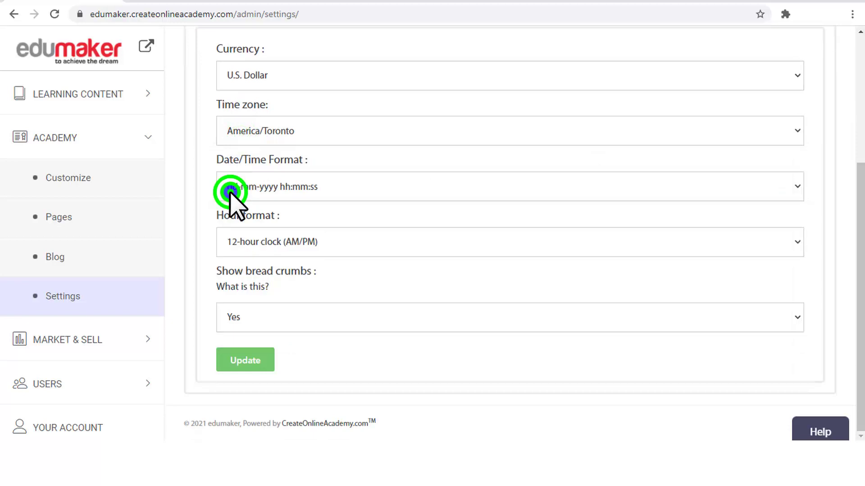
left_click(228, 242)
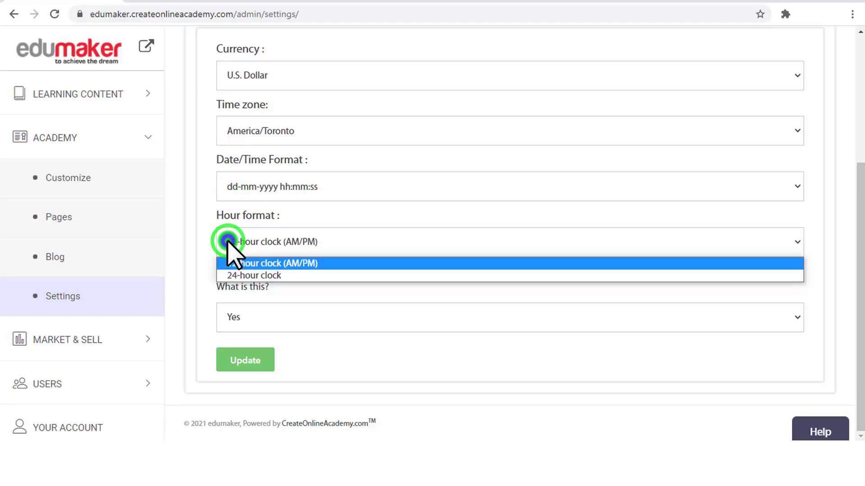
left_click(227, 242)
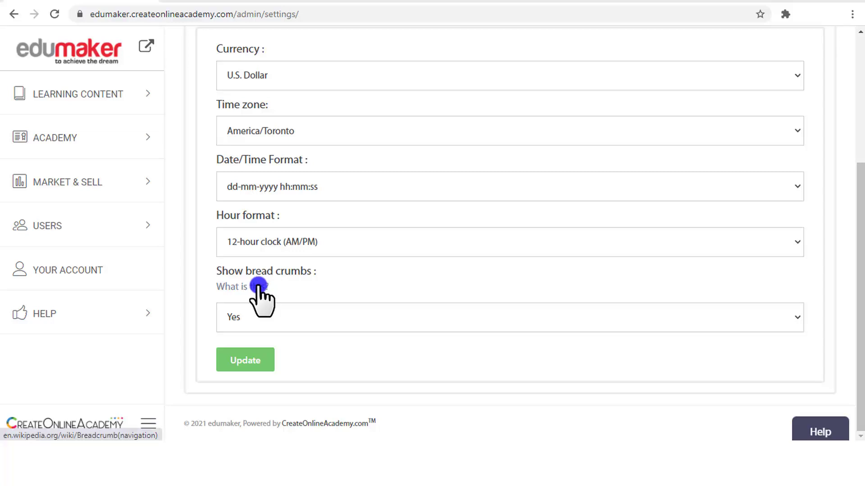
Step: Switch to the UX Planet article on breadcrumbs for web sites and read why breadcrumb navigation is valuable
left_click(230, 5)
scroll(242, 112, "down", 7)
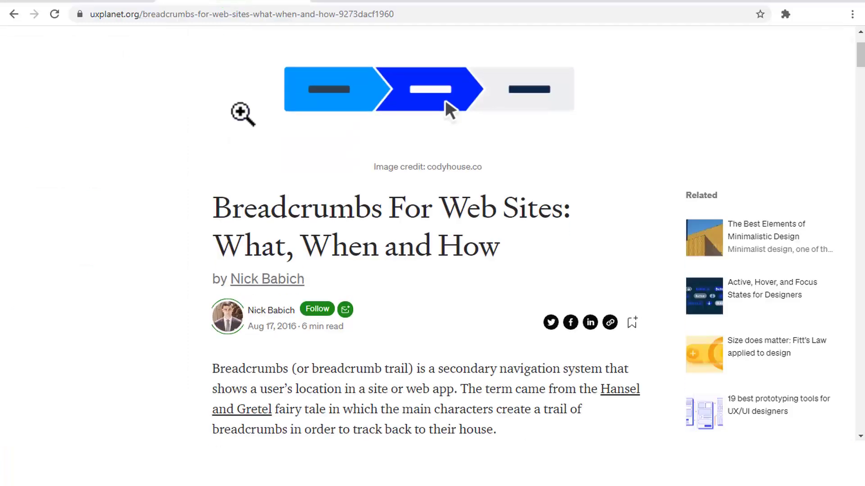
scroll(239, 112, "down", 8)
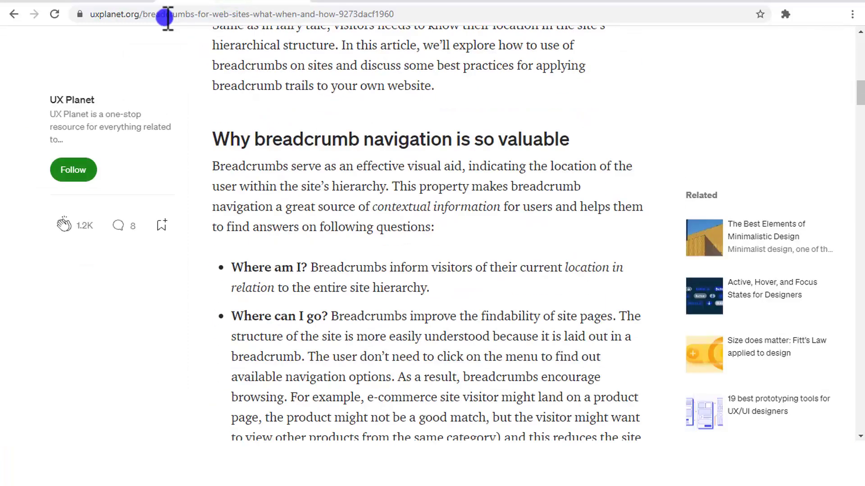
Step: On the live site, open Courses and the All Courses category to examine the breadcrumb trail
left_click(162, 7)
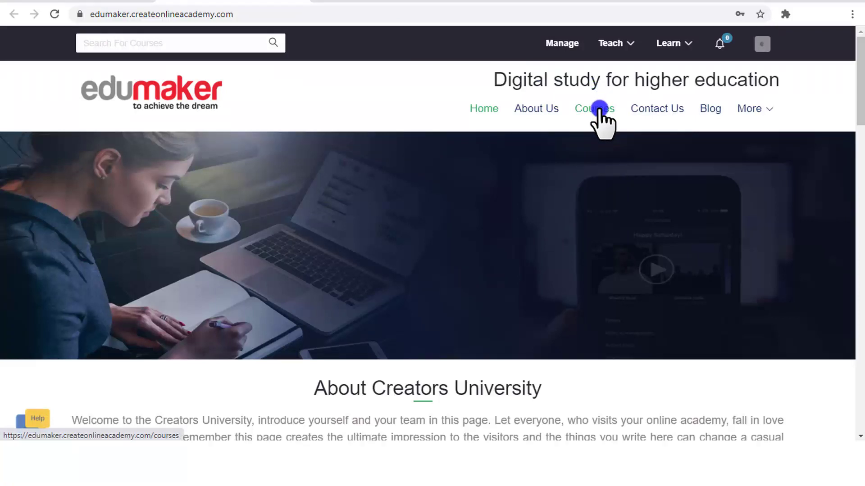
left_click(600, 110)
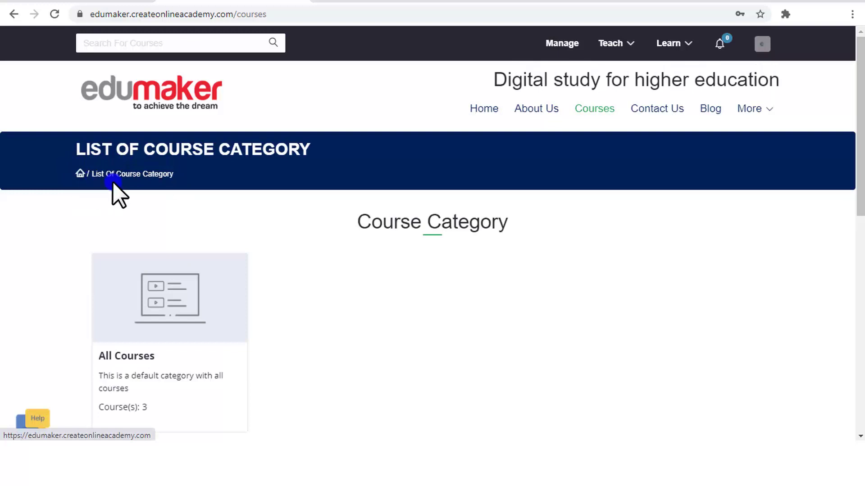
scroll(161, 213, "down", 3)
left_click(139, 231)
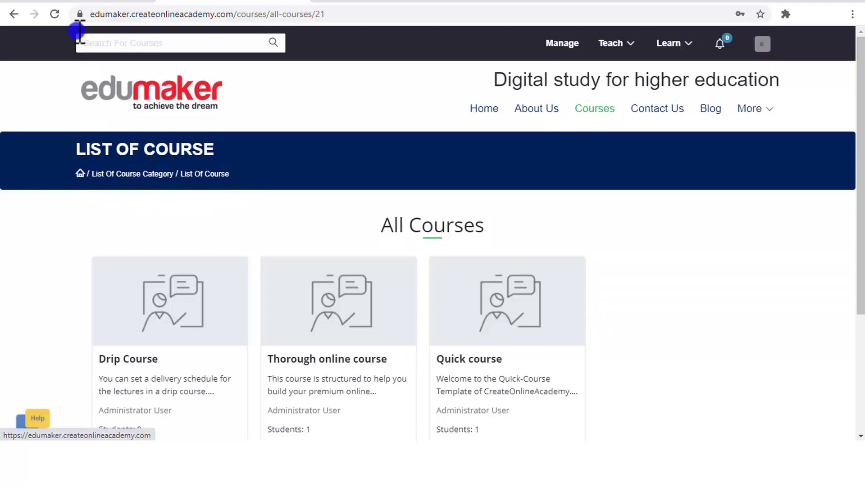
Step: Return to the admin settings and review the Payment settings, including the Stripe and Razorpay options, Stripe key fields and gateway activation
left_click(68, 4)
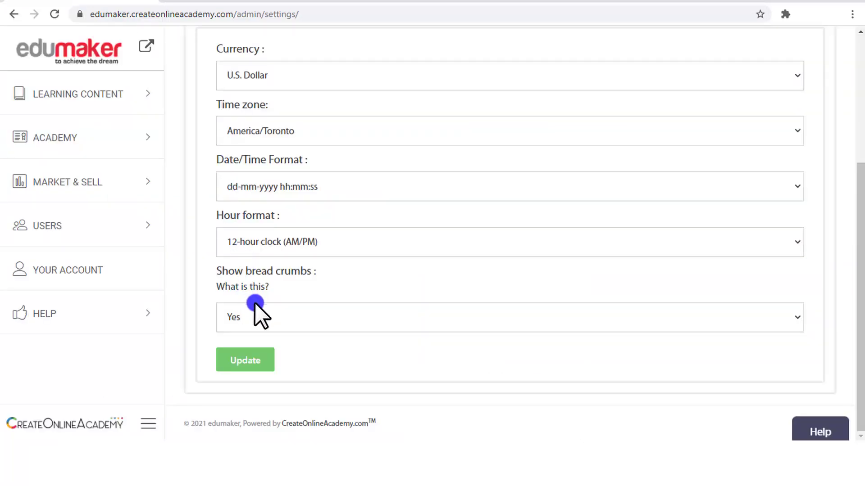
scroll(301, 257, "up", 5)
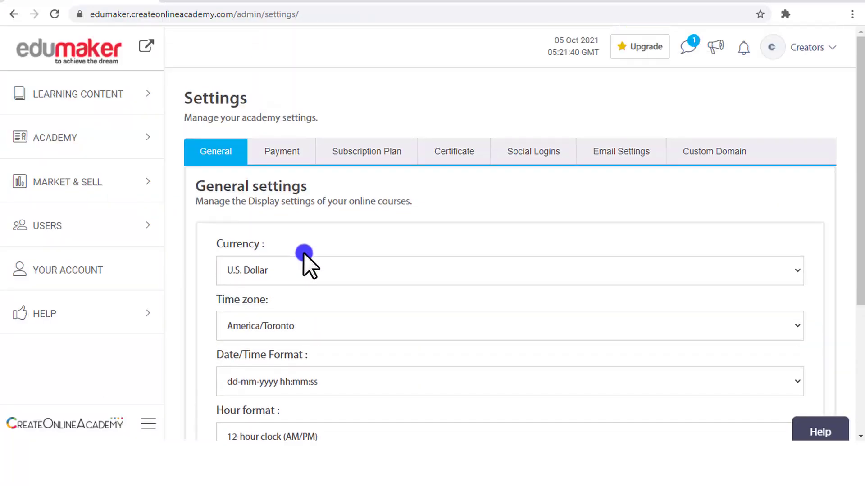
left_click(289, 157)
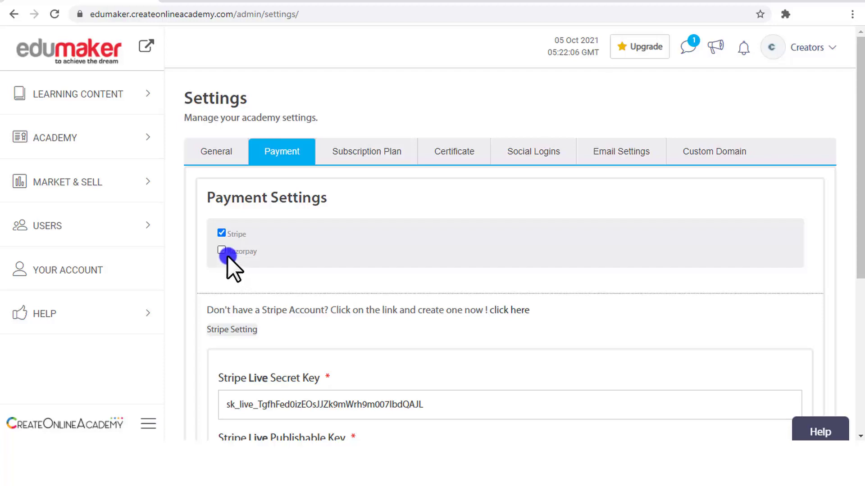
scroll(226, 257, "down", 4)
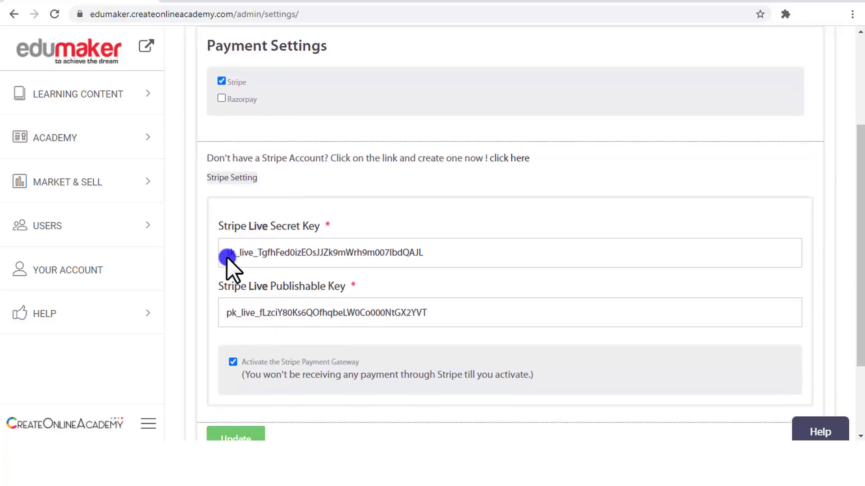
scroll(226, 257, "up", 3)
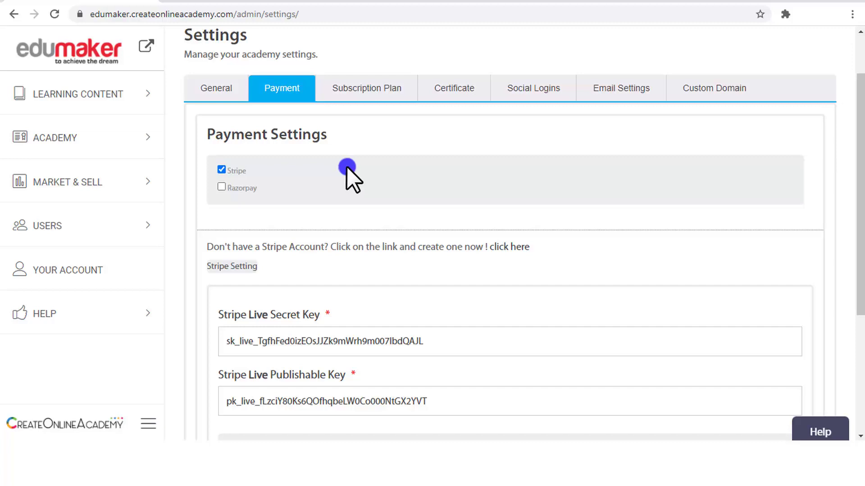
scroll(332, 232, "up", 1)
scroll(332, 231, "down", 1)
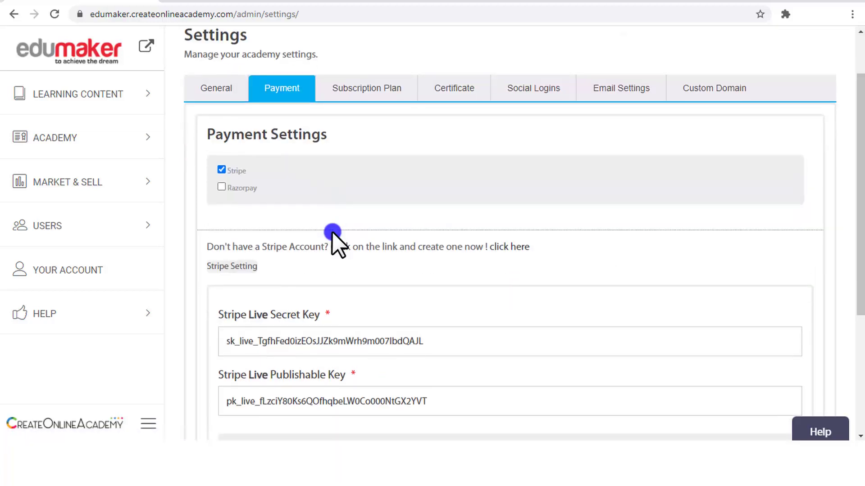
scroll(331, 231, "down", 3)
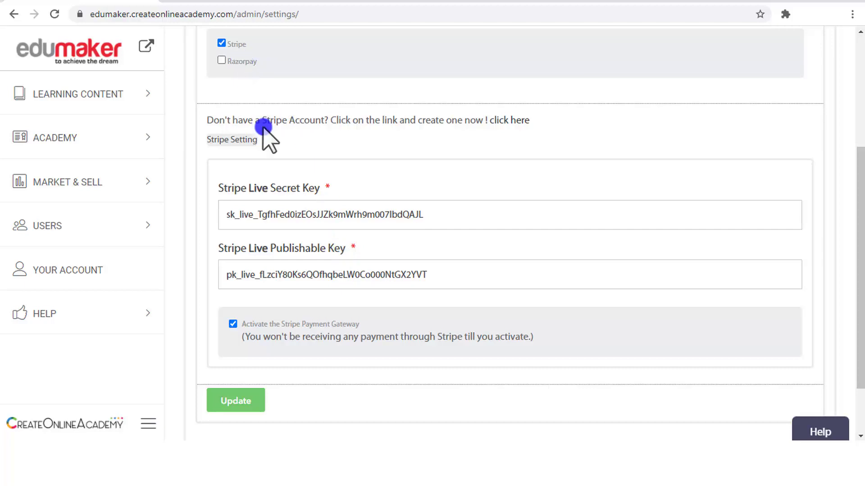
scroll(266, 135, "up", 3)
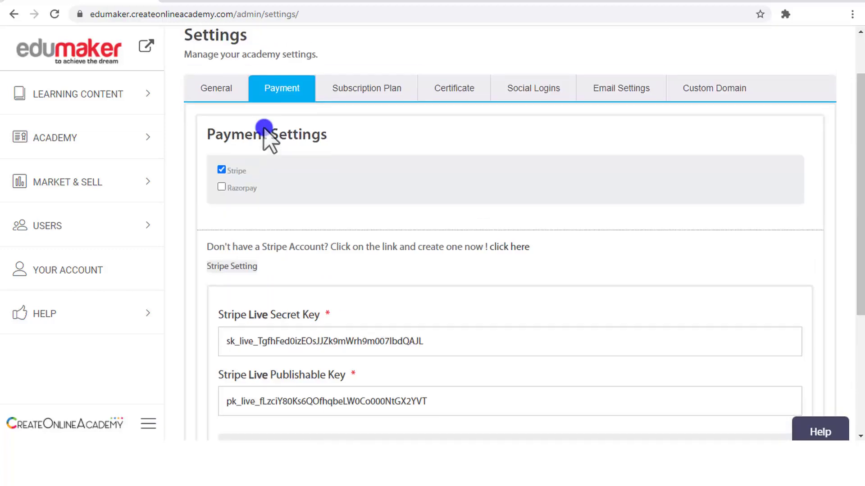
Step: Open the Subscription Plans Manager, inspect the Name, Term, Period and Publish fields for a new plan, and return to the plan list
left_click(364, 90)
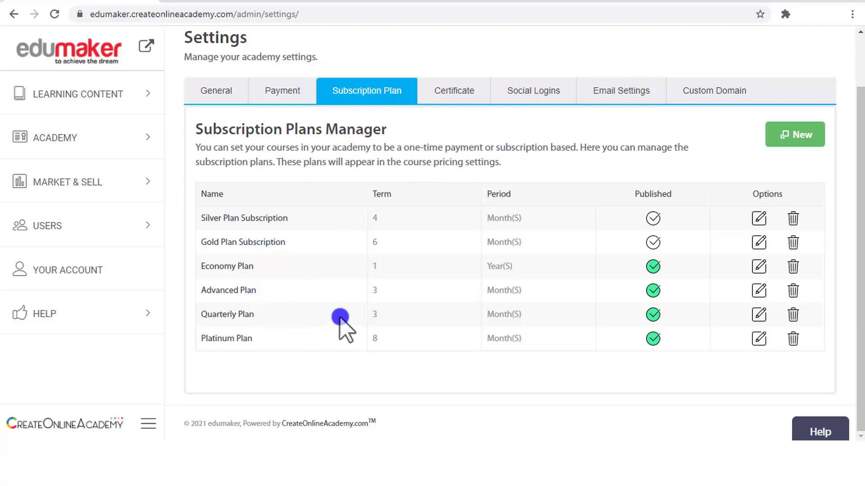
left_click(795, 134)
left_click(384, 167)
left_click(370, 231)
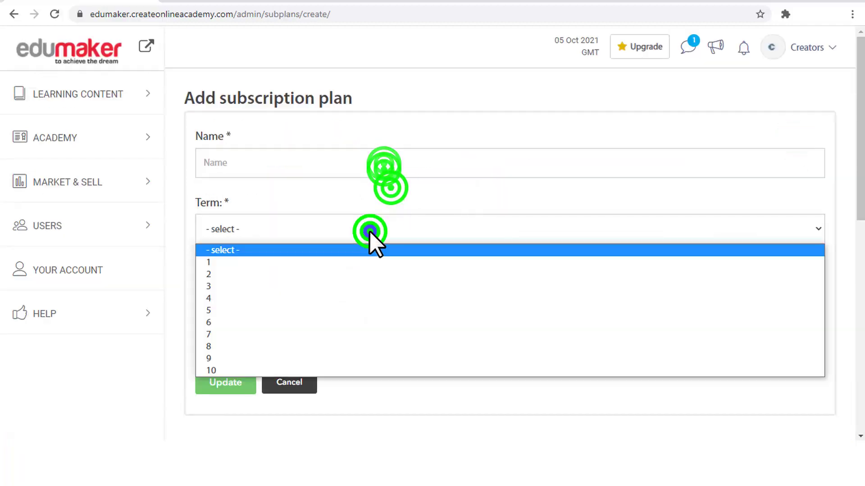
left_click(232, 294)
left_click(238, 292)
scroll(256, 275, "down", 1)
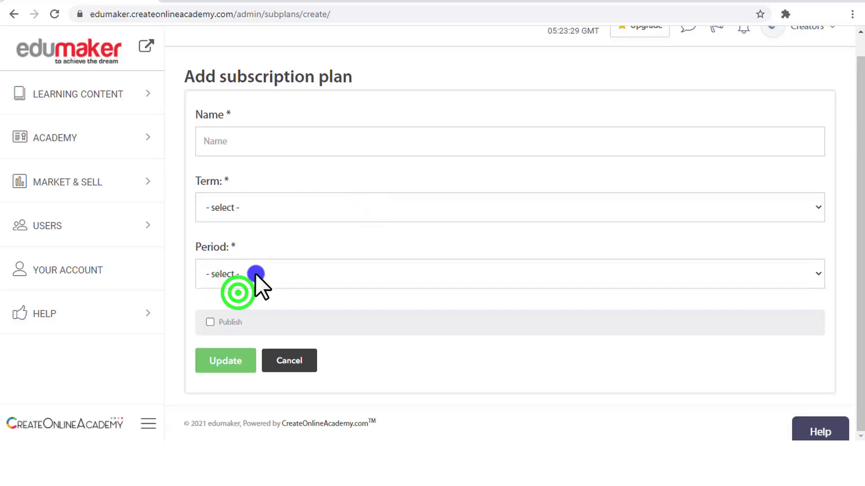
left_click(210, 322)
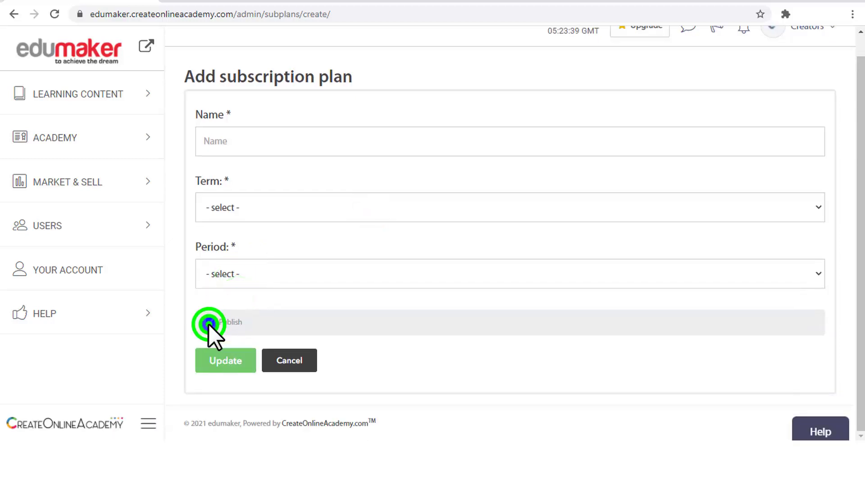
key("alt+Left")
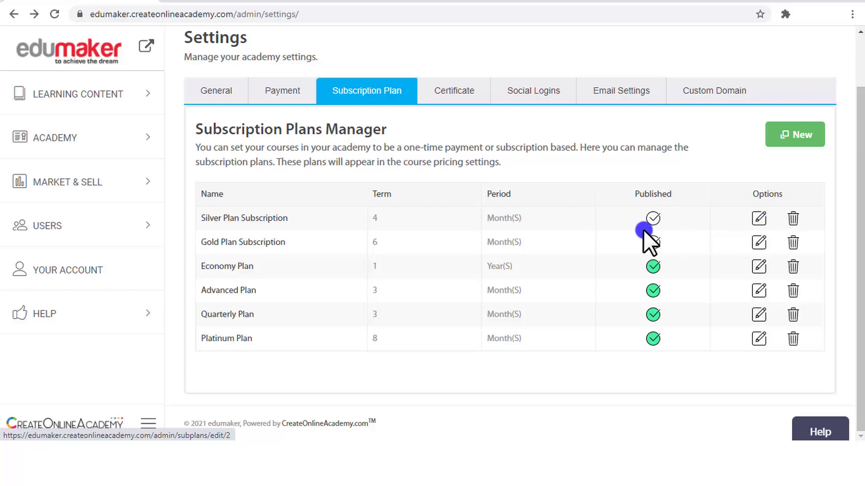
Step: Open the Certificate settings and review the premade themes, custom background upload, text color and font options
left_click(446, 94)
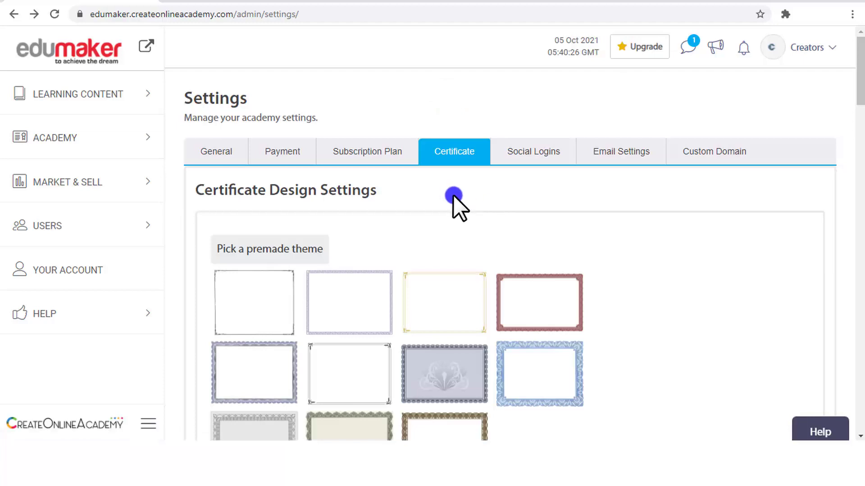
scroll(453, 195, "down", 1)
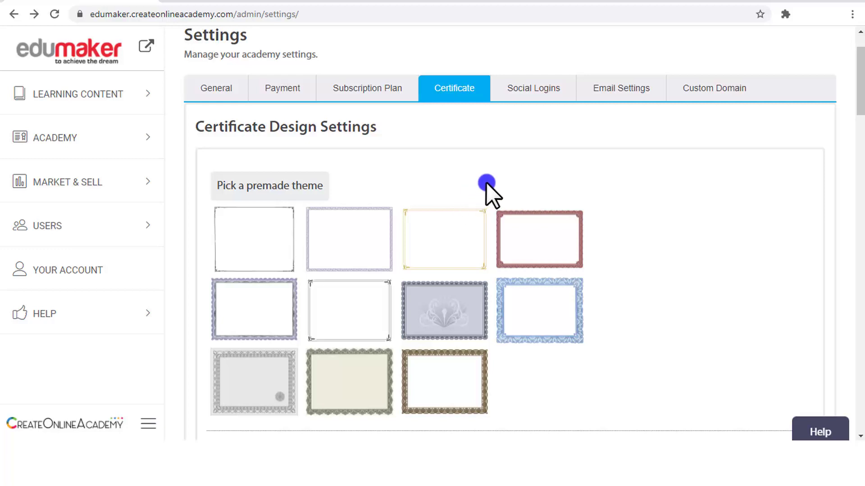
scroll(610, 195, "down", 1)
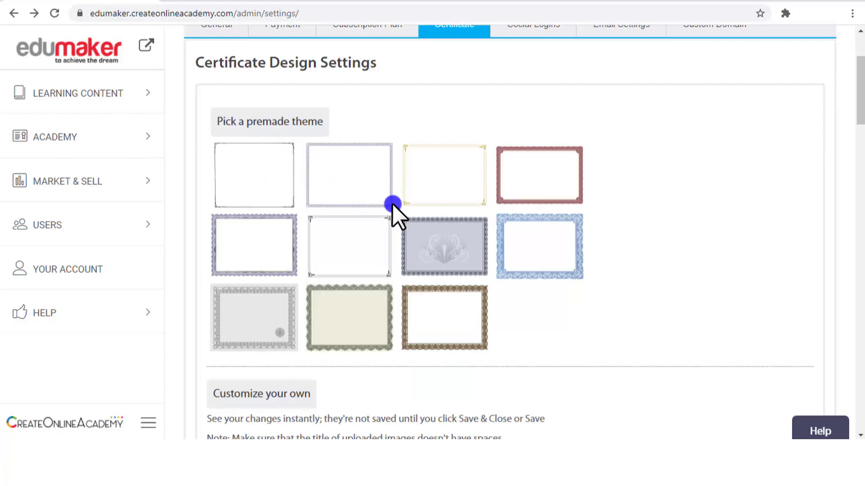
scroll(474, 207, "down", 4)
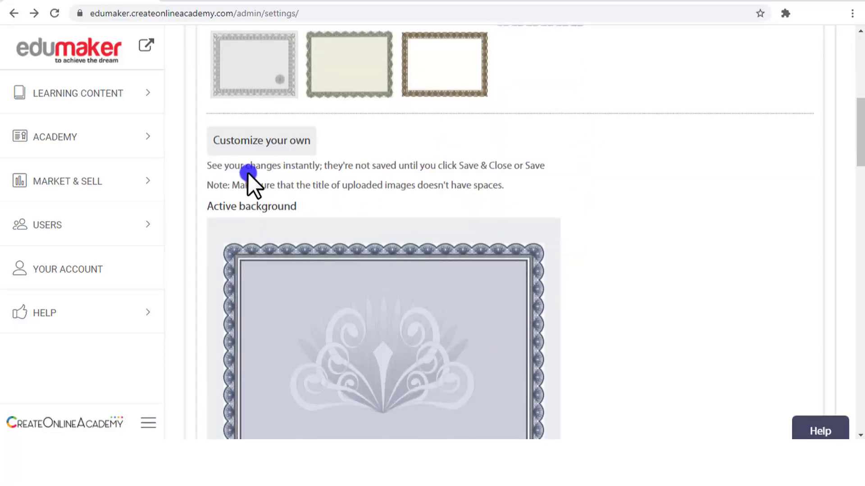
scroll(282, 212, "down", 2)
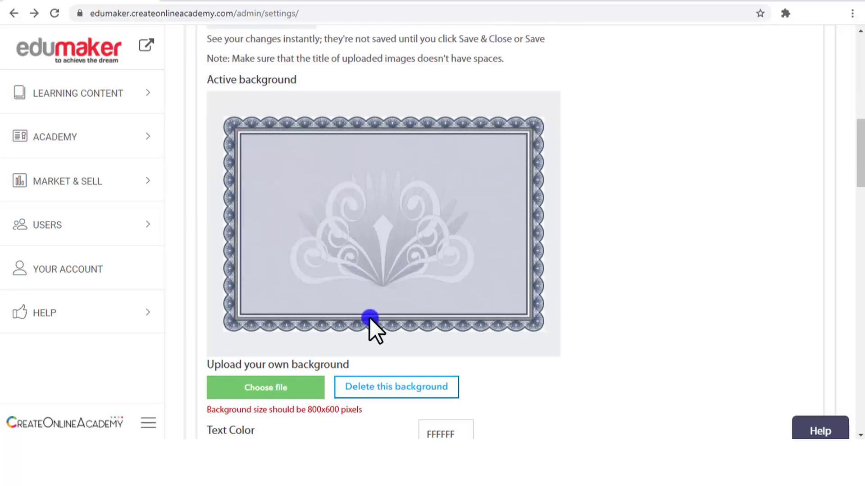
scroll(369, 317, "down", 3)
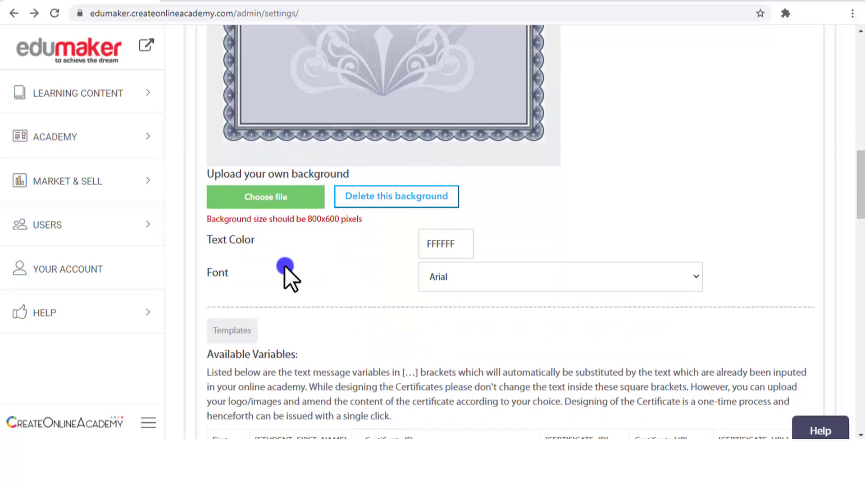
scroll(284, 266, "down", 1)
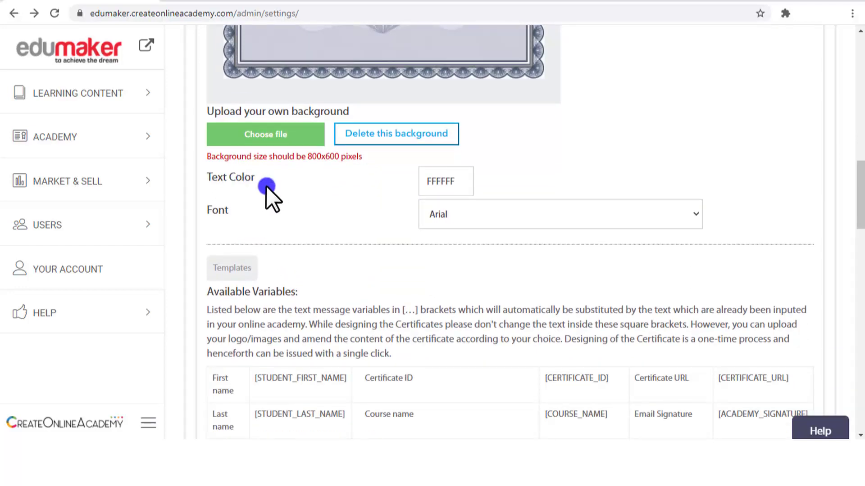
Step: Examine the certificate's available variables, such as [STUDENT_LAST_NAME], and compare them with the Certificate Of Completion template
scroll(263, 230, "down", 9)
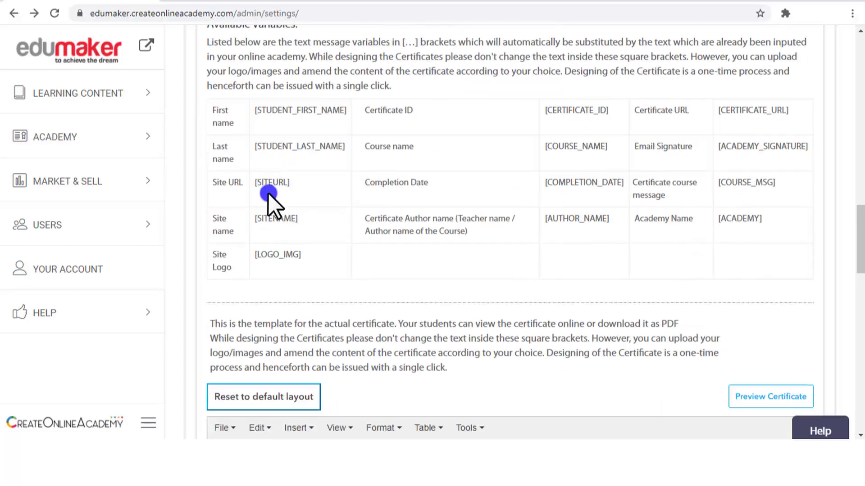
left_click(807, 249)
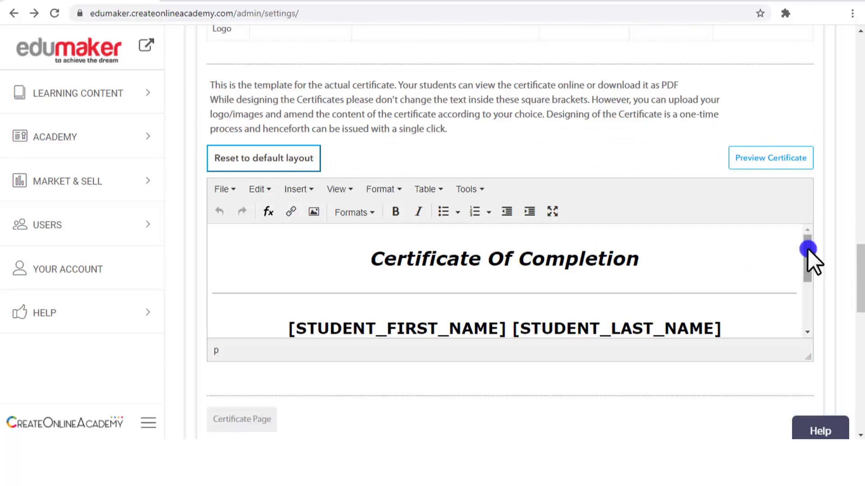
mouse_move(807, 248)
left_mouse_down()
mouse_move(801, 289)
mouse_move(804, 263)
left_mouse_up()
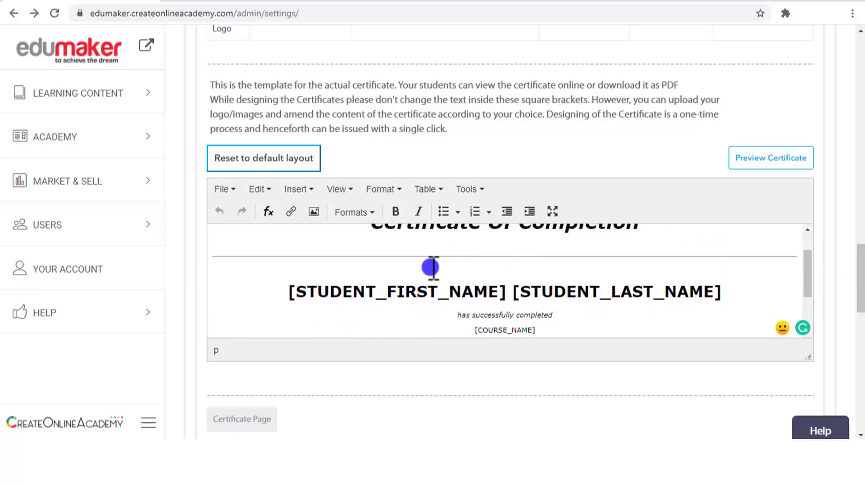
scroll(475, 290, "up", 2)
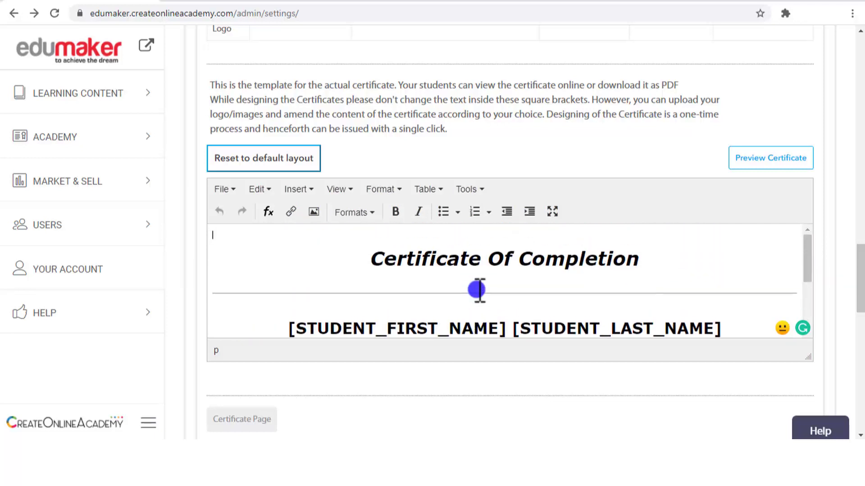
left_click_drag(858, 263, 856, 228)
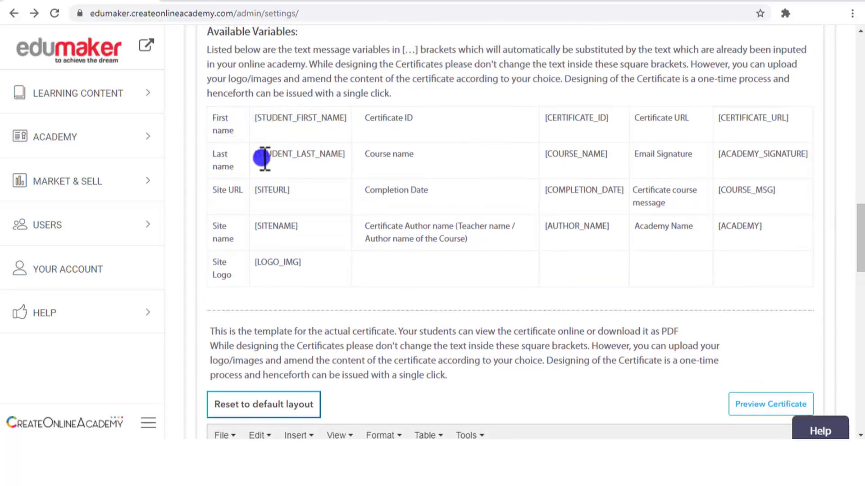
left_click_drag(252, 156, 343, 154)
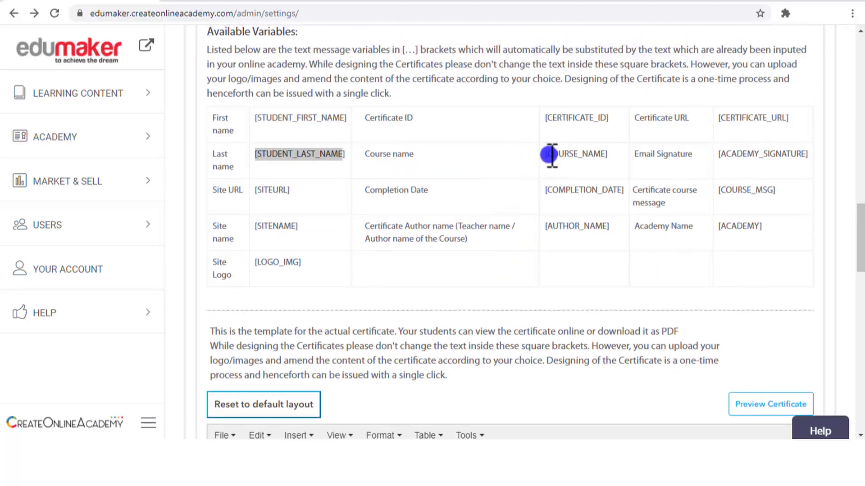
scroll(807, 299, "down", 10)
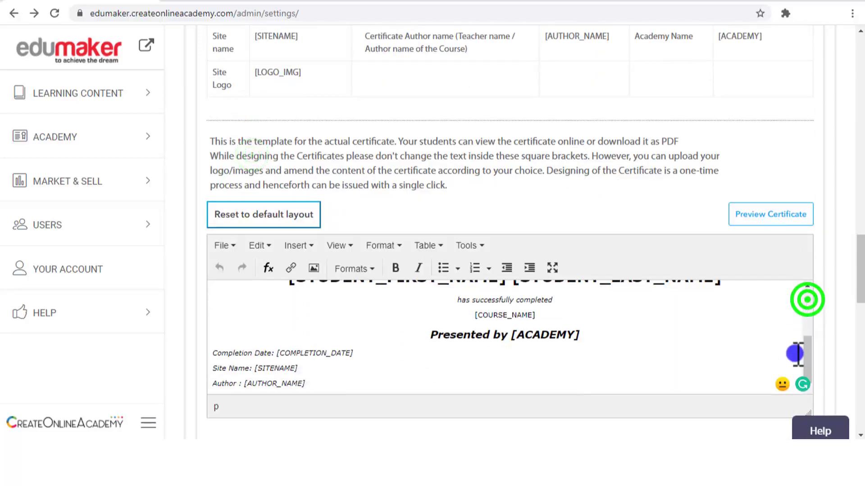
scroll(662, 299, "down", 2)
scroll(662, 298, "down", 3)
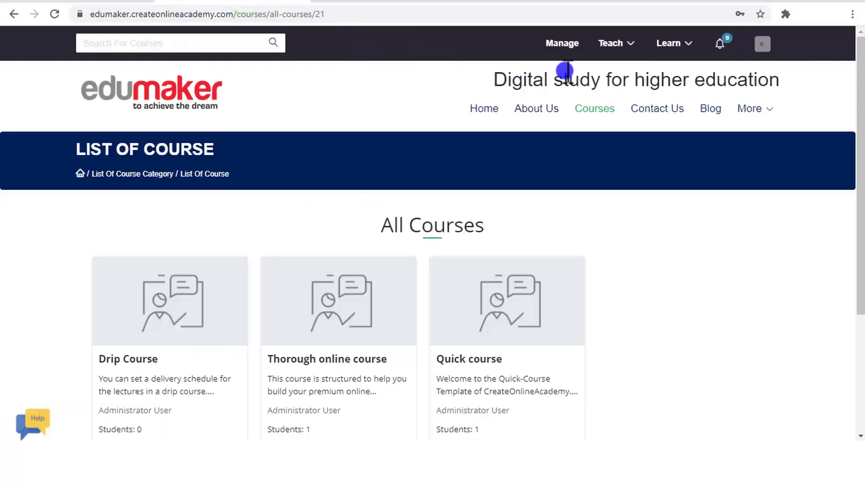
Step: On the live site, open the learner's Certificates page and look over the certification status of the courses
mouse_move(680, 45)
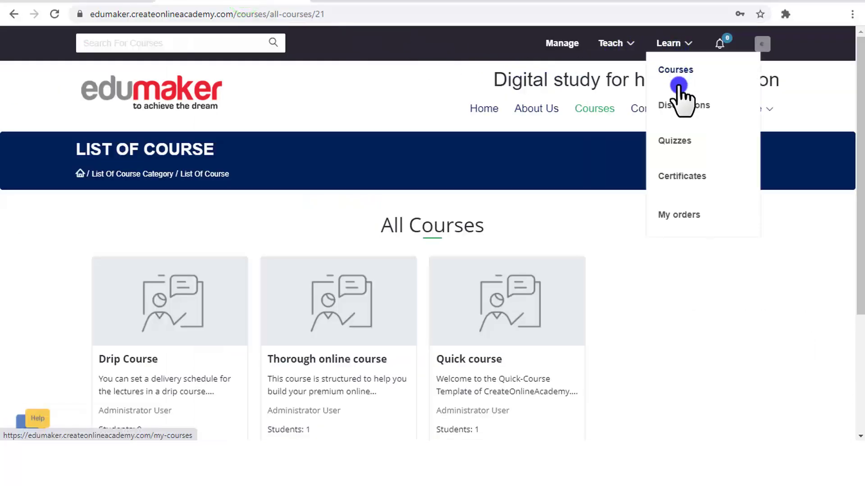
left_click(681, 176)
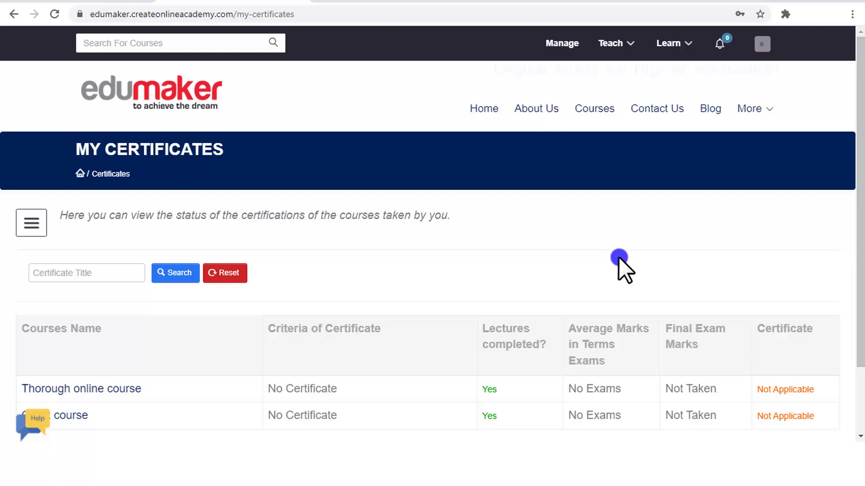
scroll(618, 257, "down", 2)
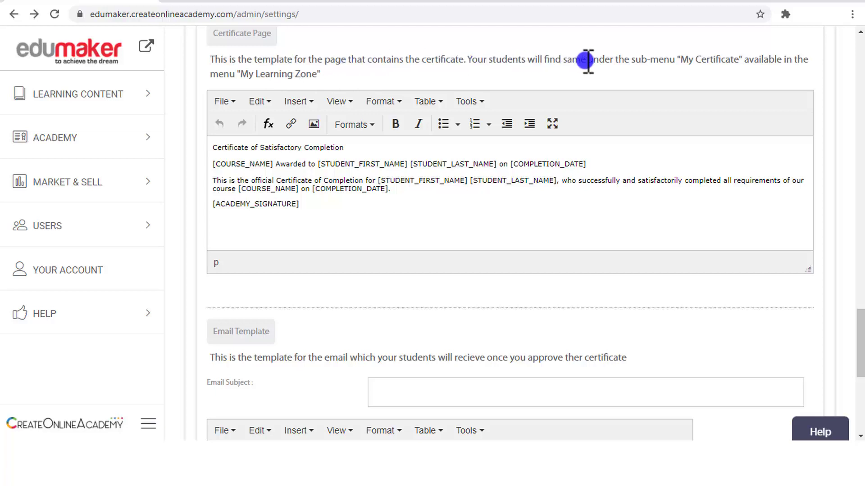
Step: Back in the admin certificate settings, review the Certificate Page and Email Template sections and return to the premade themes
scroll(377, 285, "down", 4)
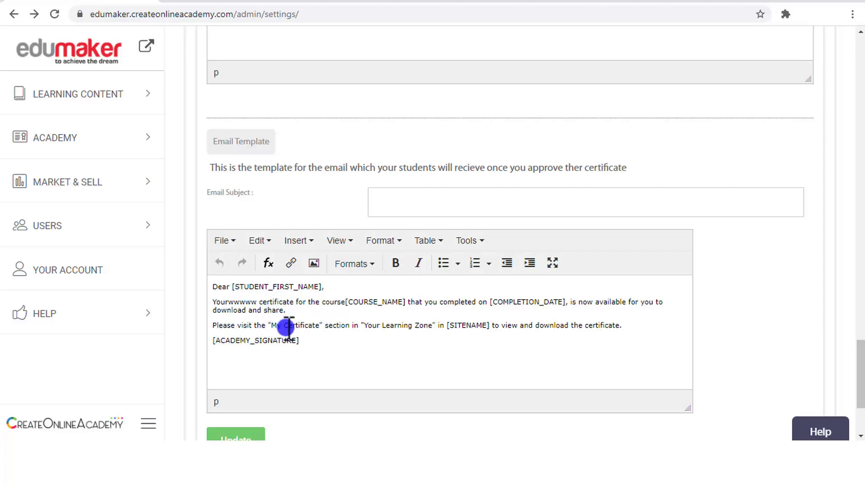
scroll(287, 328, "down", 3)
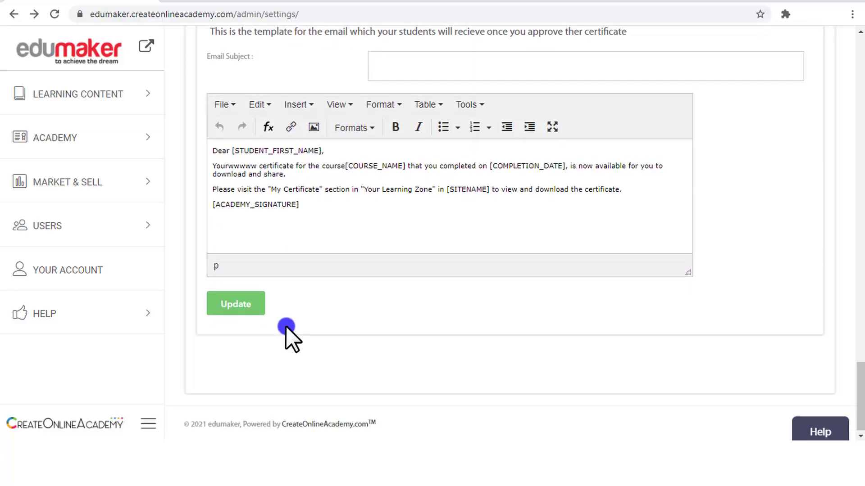
scroll(286, 326, "up", 10)
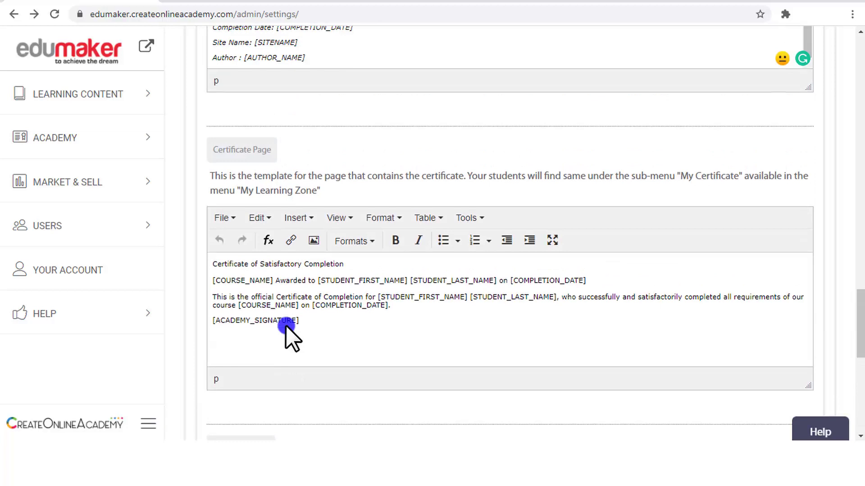
left_click_drag(861, 324, 860, 97)
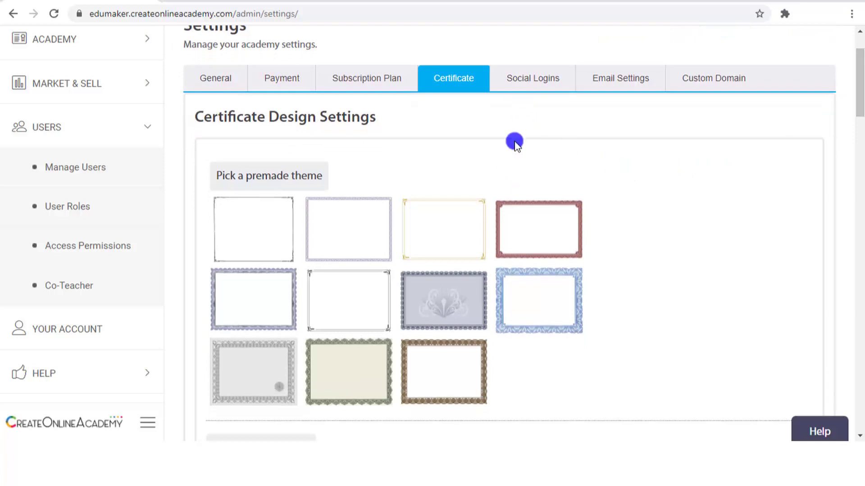
Step: Open the Social Logins settings, switch Social Login on and go through the Facebook and Google ID and secret key fields
left_click(528, 82)
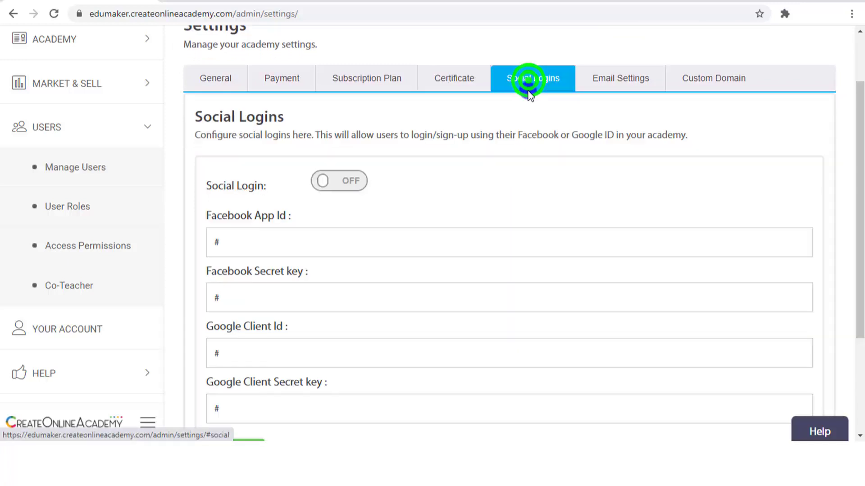
left_click(355, 182)
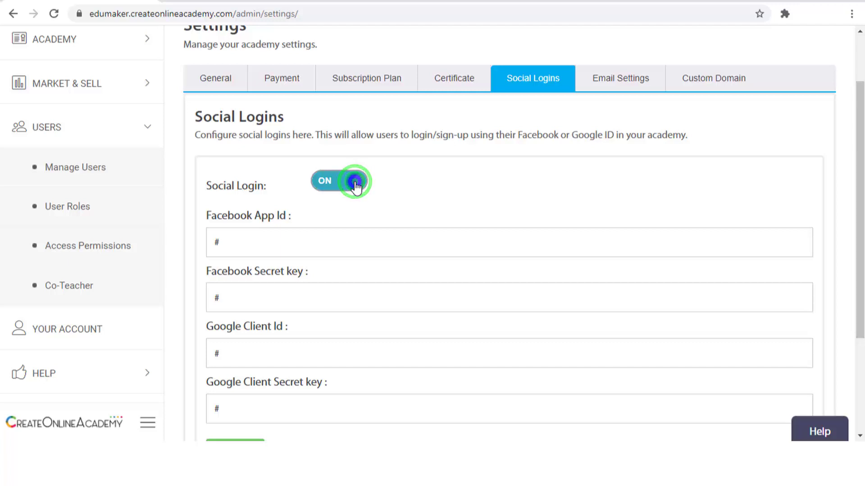
left_click(276, 249)
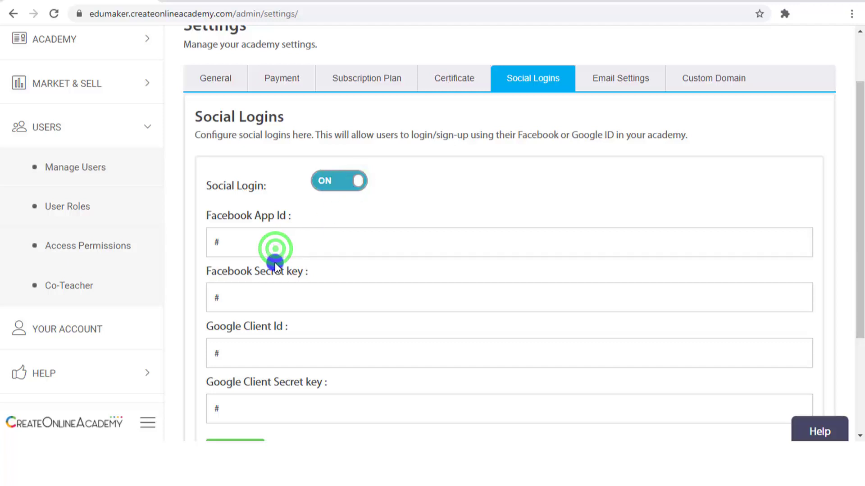
left_click(266, 299)
scroll(270, 299, "down", 2)
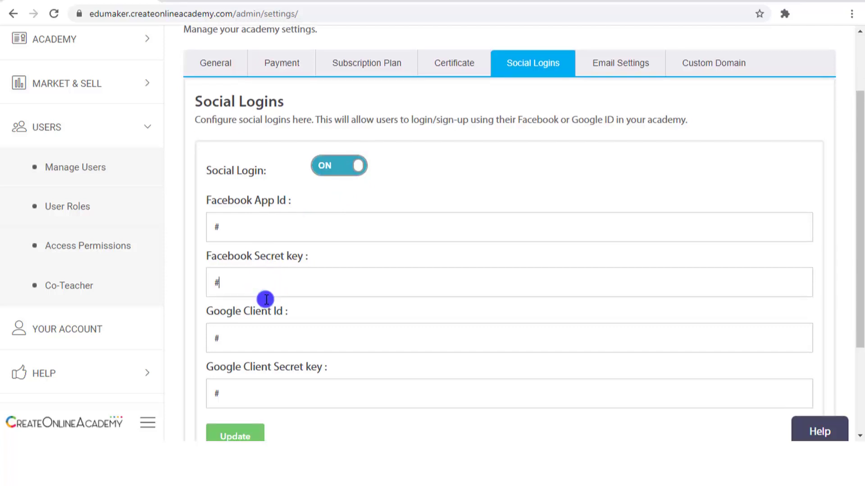
left_click(265, 286)
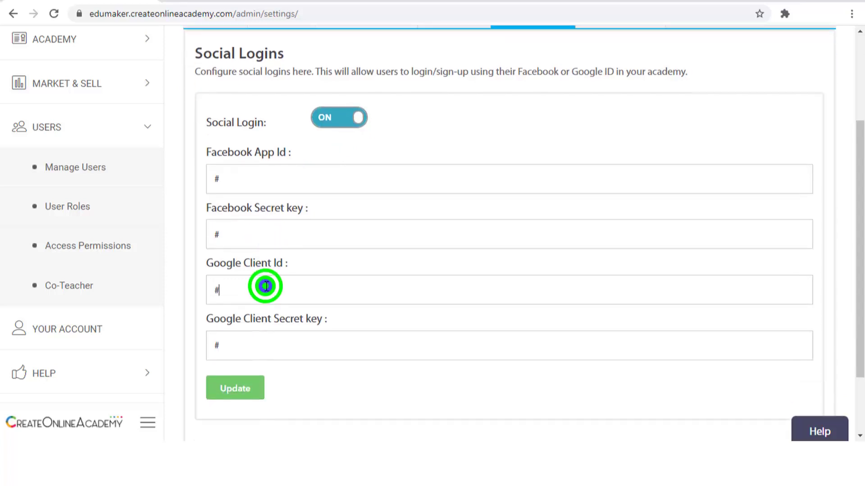
left_click(260, 356)
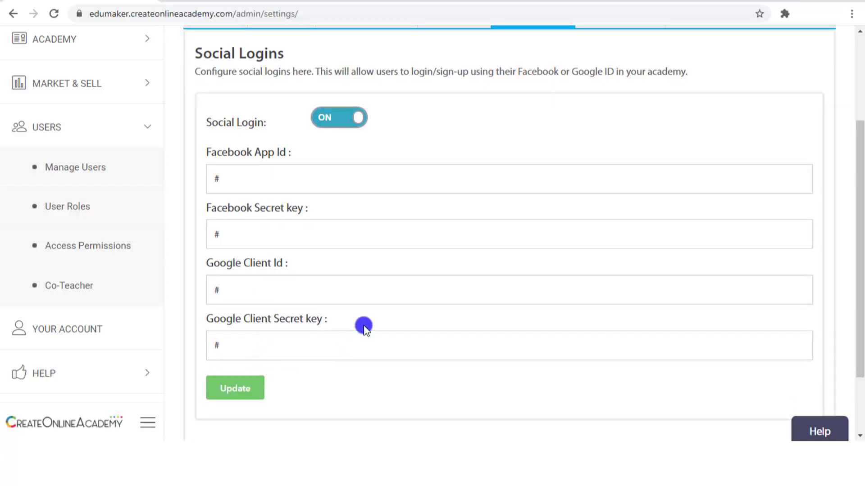
scroll(363, 324, "up", 2)
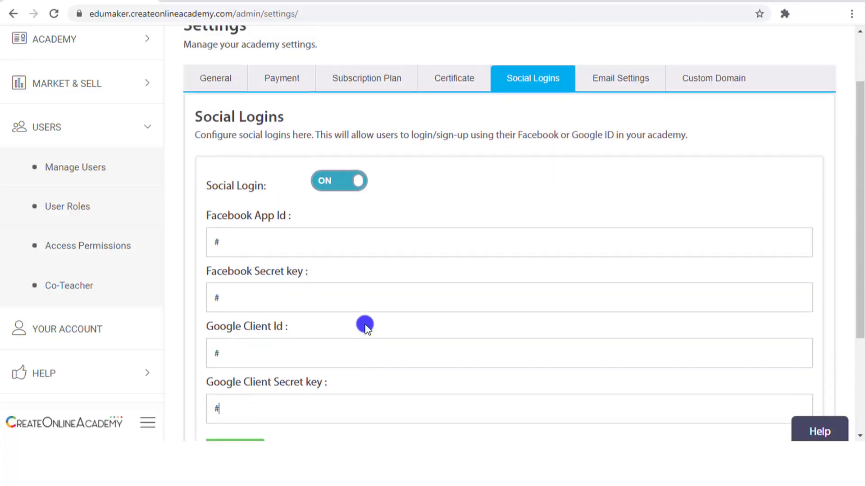
left_click(263, 243)
Step: Open the Email Settings, read the automated email description, and inspect the From Name, From Email and signature fields
left_click(631, 83)
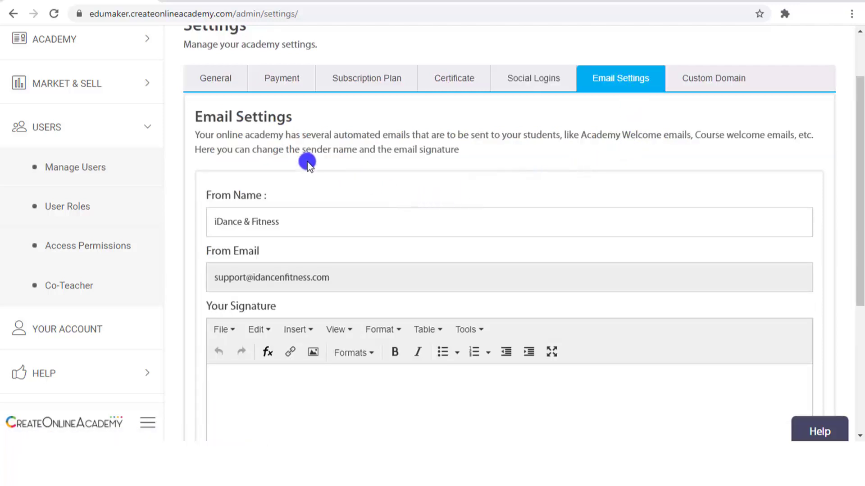
left_click_drag(192, 141, 276, 137)
left_click(273, 149)
left_click_drag(189, 135, 811, 134)
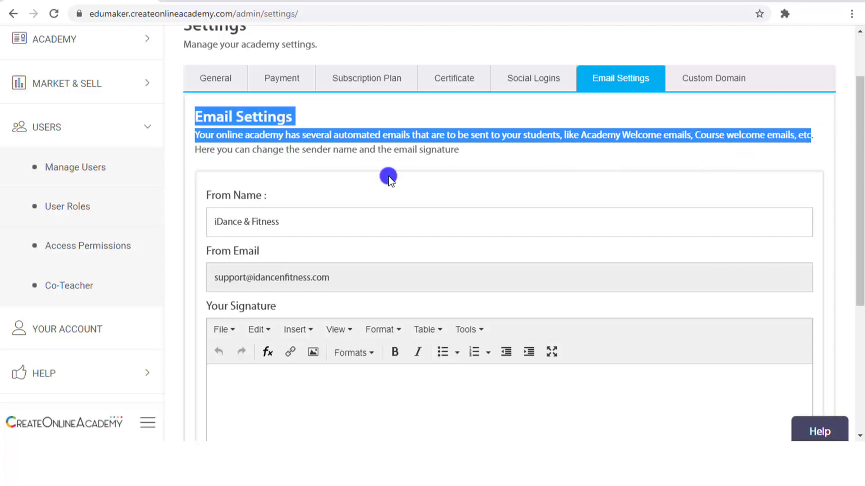
left_click(293, 156)
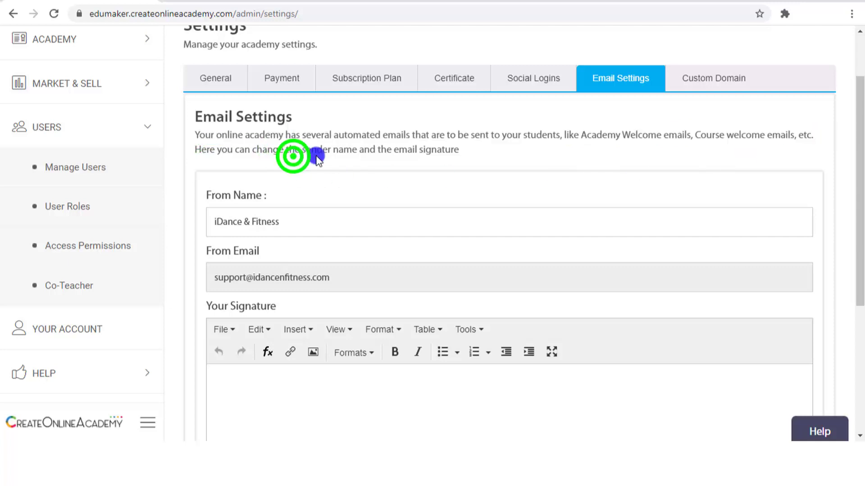
left_click(310, 220)
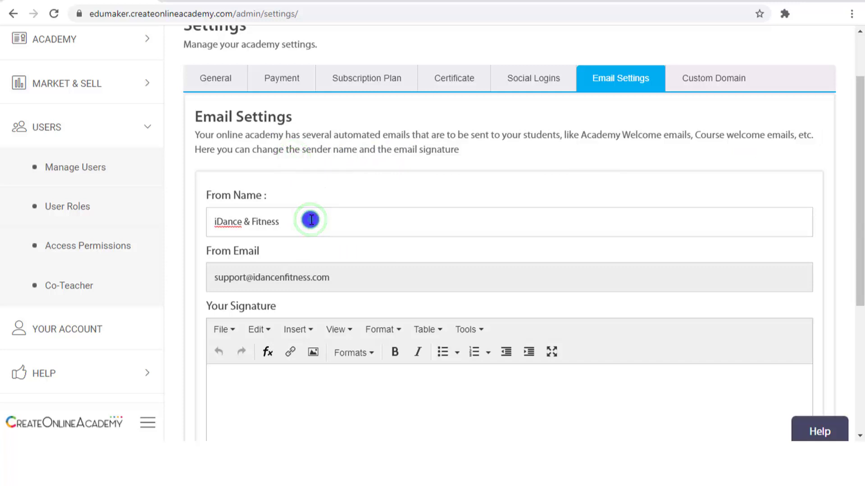
scroll(311, 219, "down", 1)
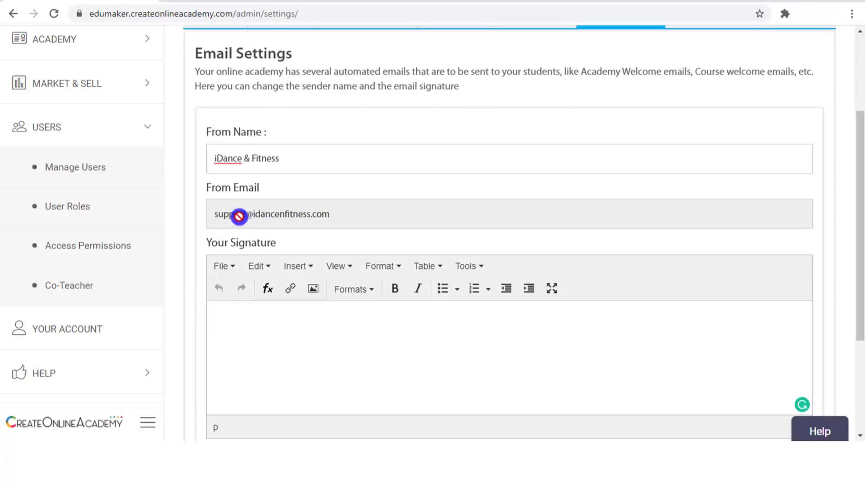
left_click(227, 311)
scroll(227, 312, "down", 1)
scroll(228, 311, "down", 2)
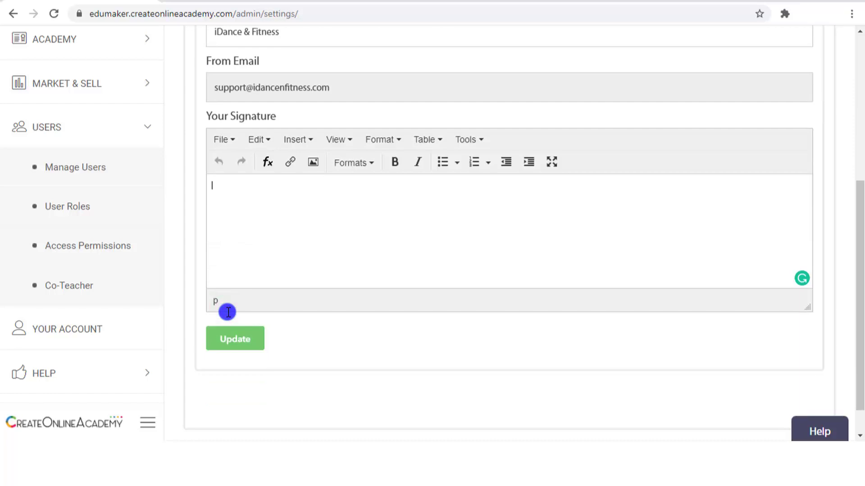
Step: Update the academy's email settings with the current sender name and signature
left_click(240, 344)
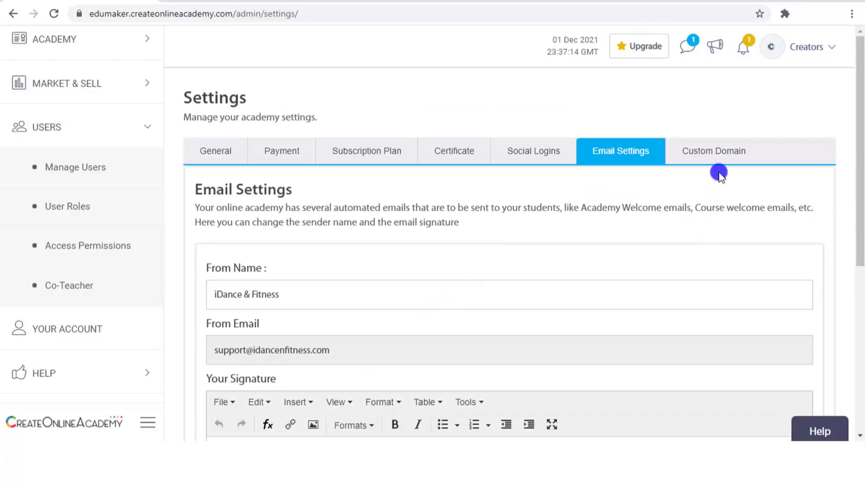
Step: Open the Custom Domain settings and read the plan requirement, the DNS A record instructions for pointing a domain, and the example record setup
left_click(720, 151)
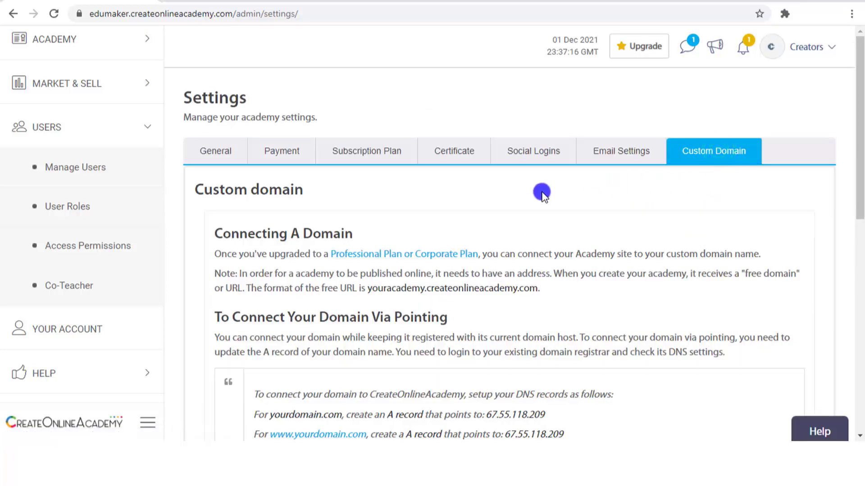
scroll(543, 194, "down", 5)
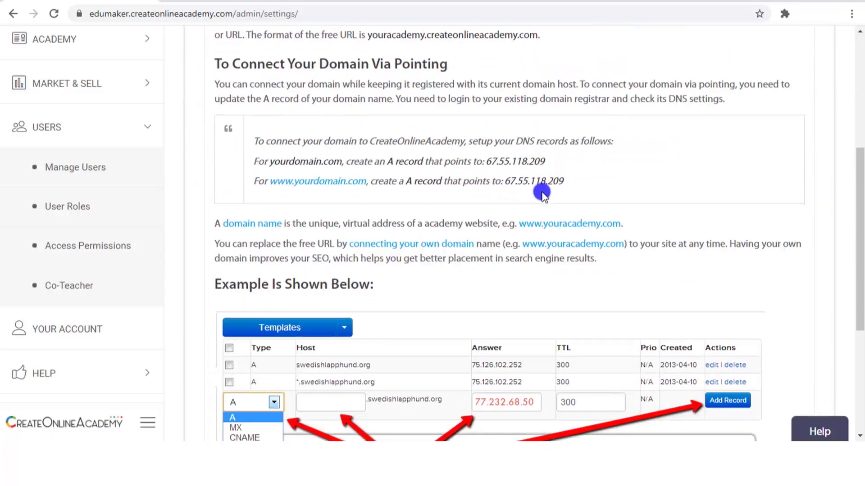
scroll(543, 194, "up", 4)
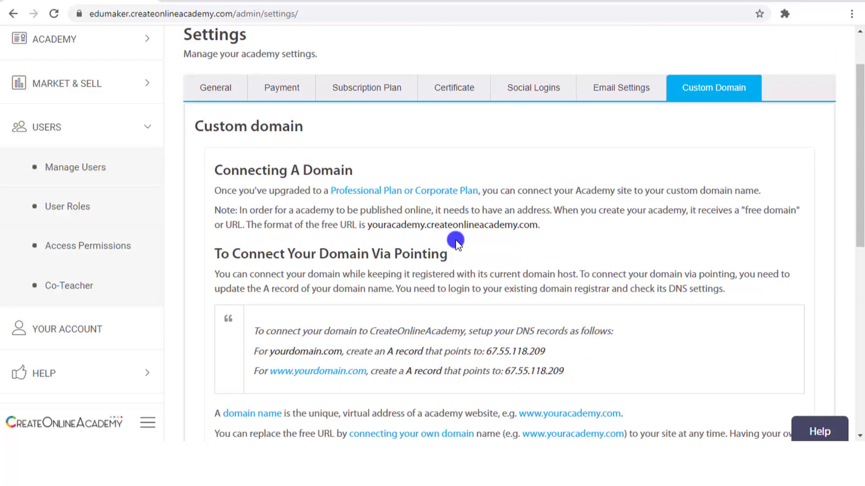
scroll(456, 241, "up", 2)
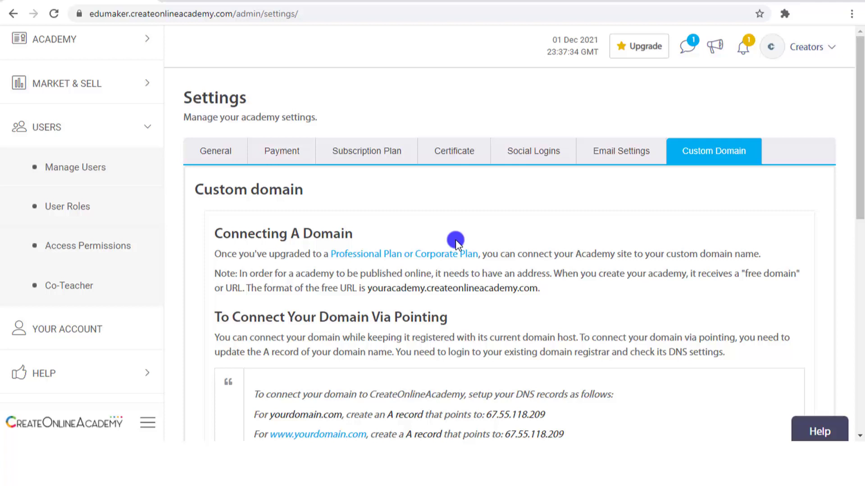
scroll(455, 239, "down", 5)
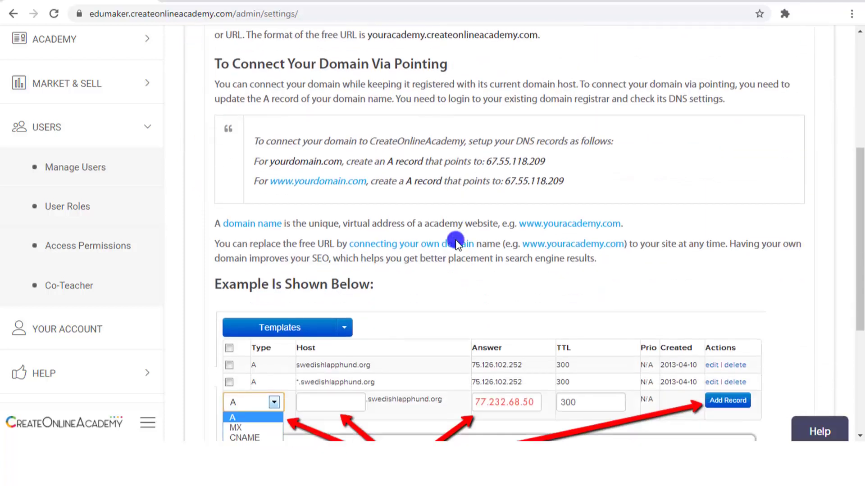
scroll(455, 240, "down", 5)
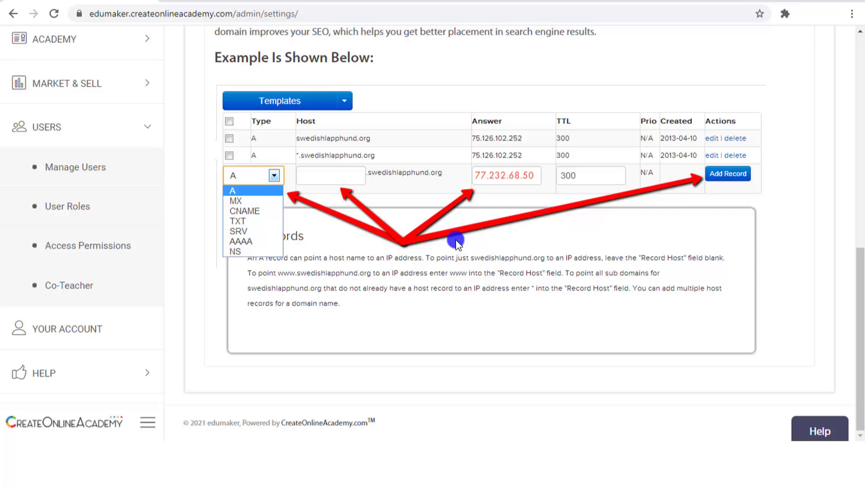
scroll(456, 242, "up", 6)
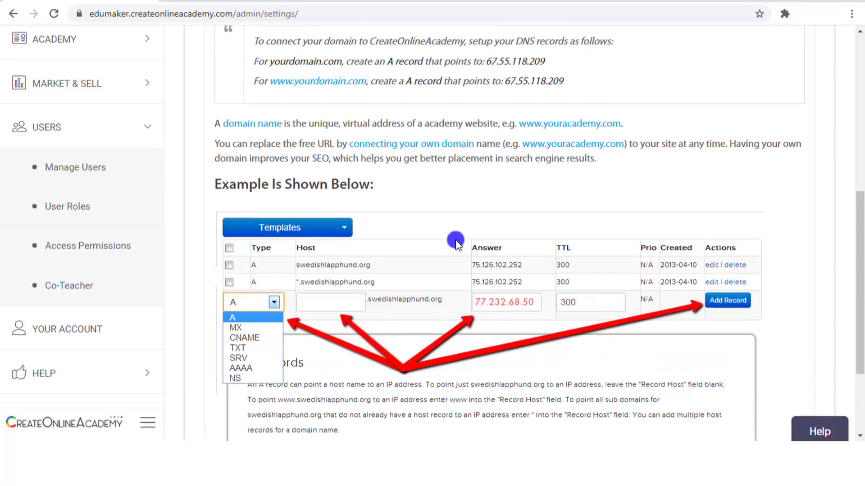
scroll(456, 242, "up", 4)
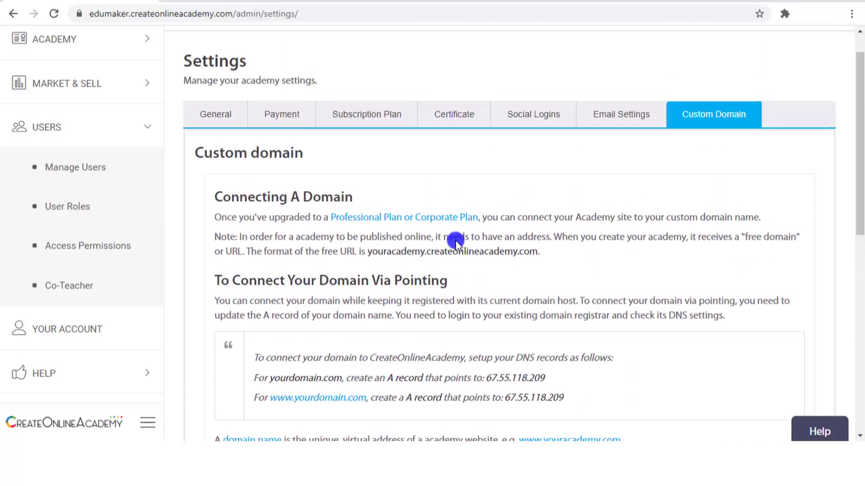
scroll(527, 277, "down", 3)
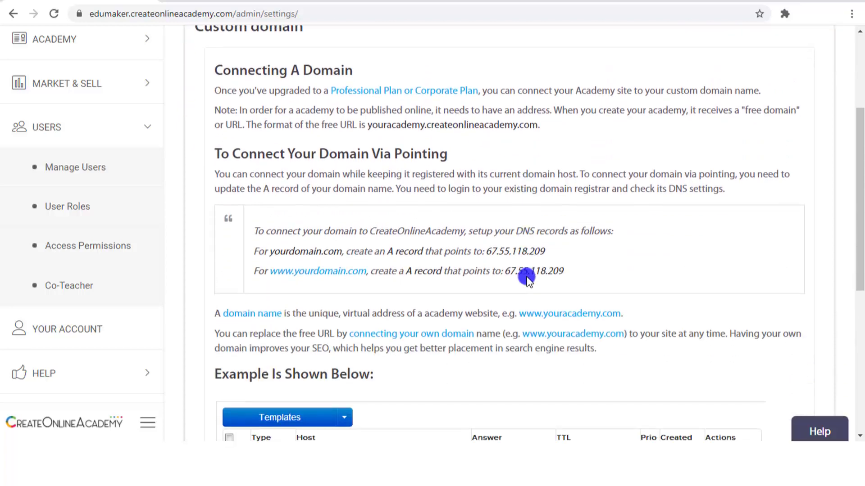